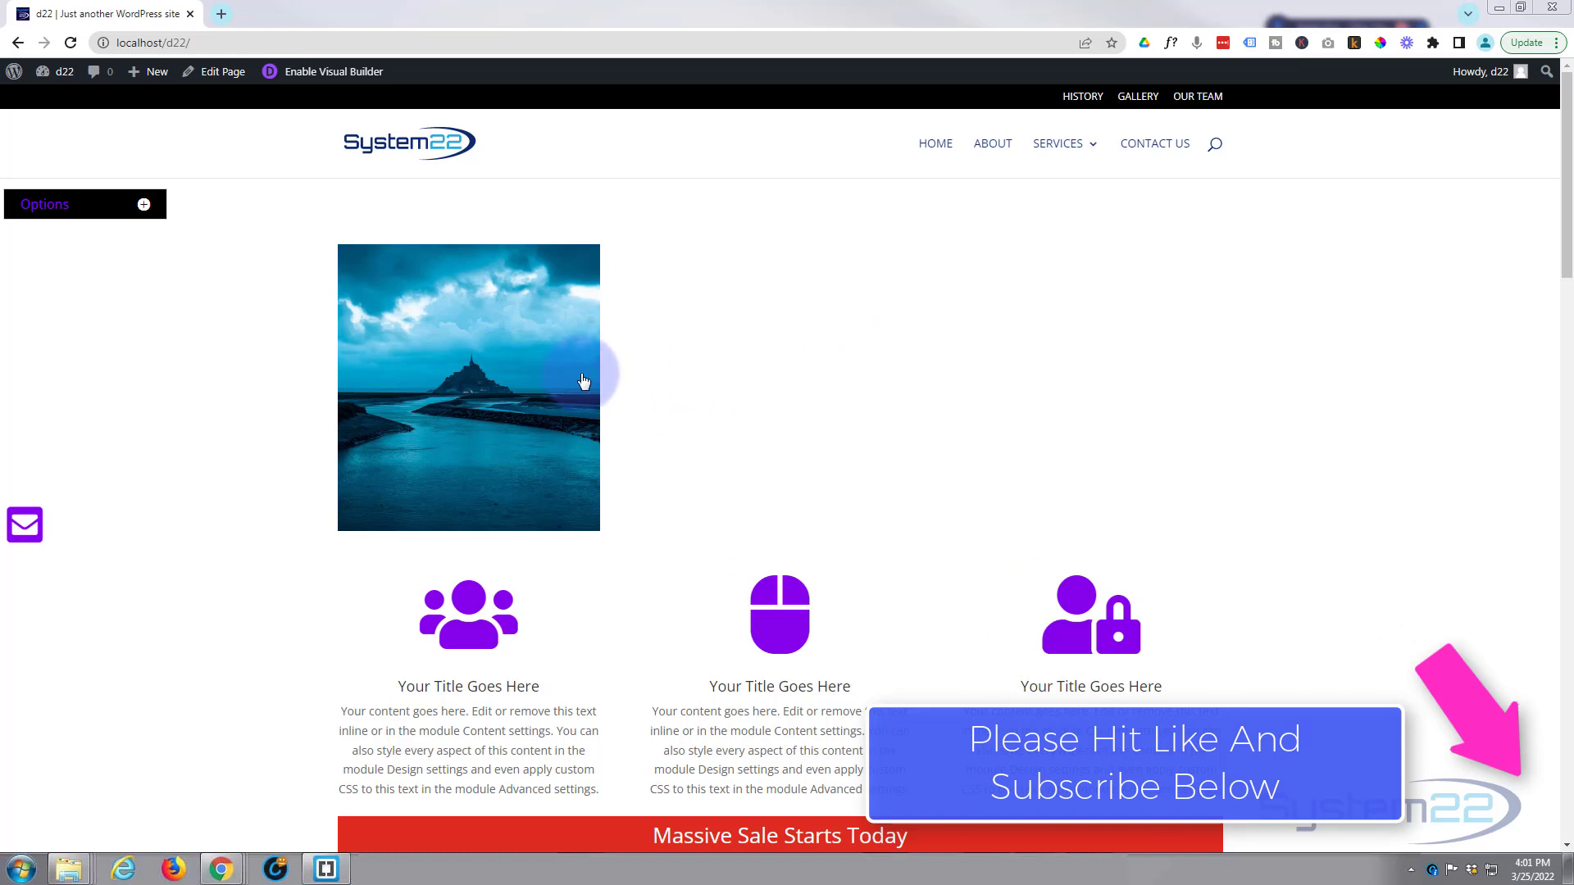
# - Enable the Visual Builder on the d22 home page from the admin bar
pyautogui.moveTo(546, 377)
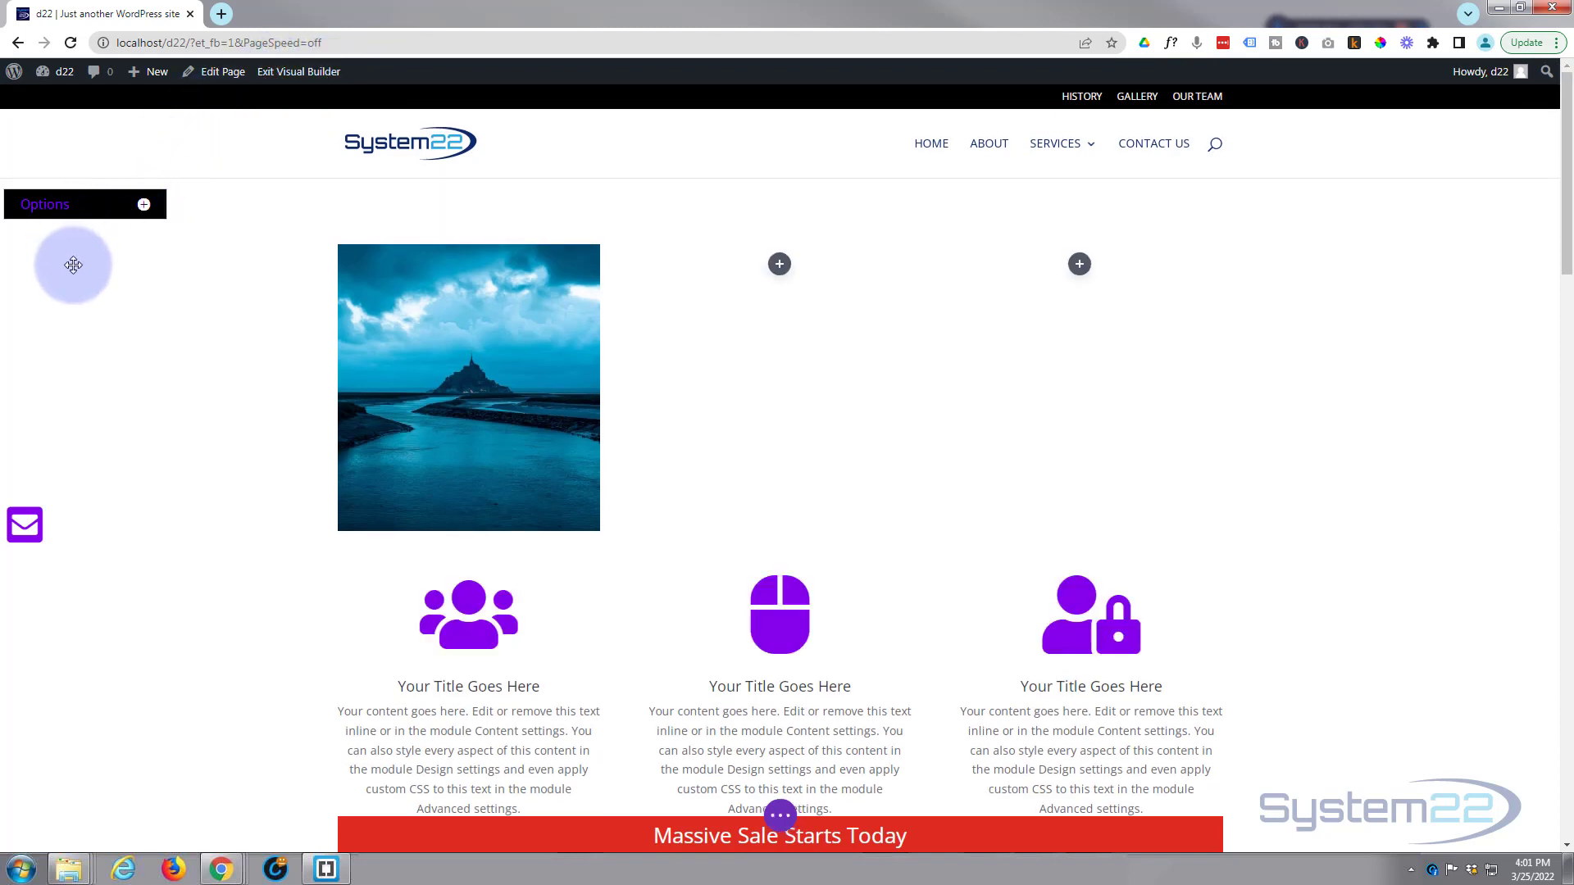
# - Open the Insert Module list for the empty middle column beside the photo and browse it
pyautogui.moveTo(70, 263)
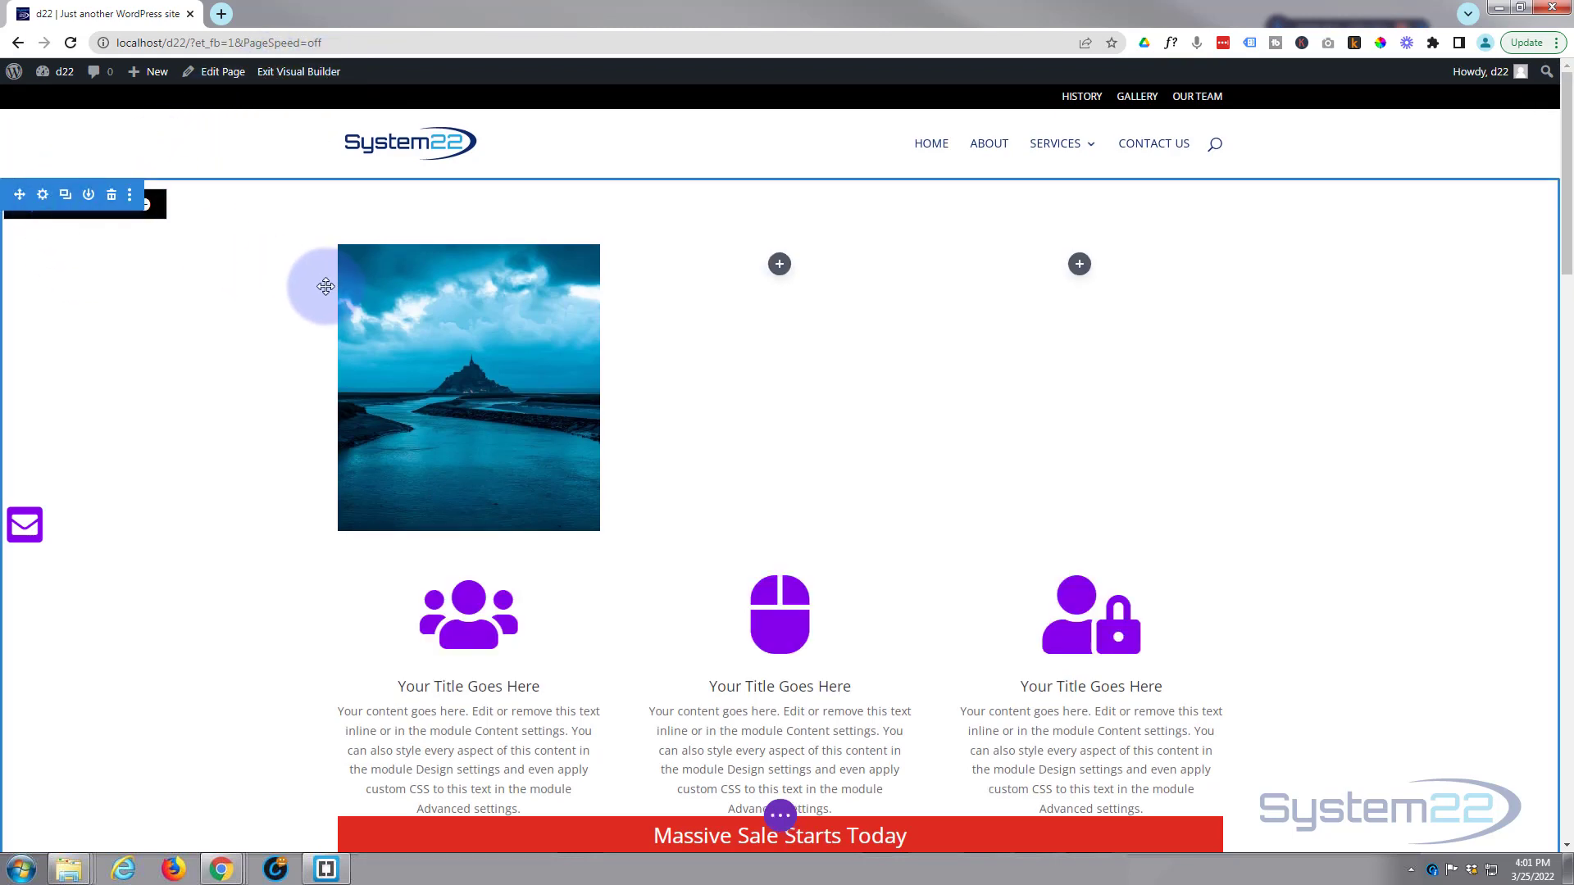
pyautogui.moveTo(332, 279)
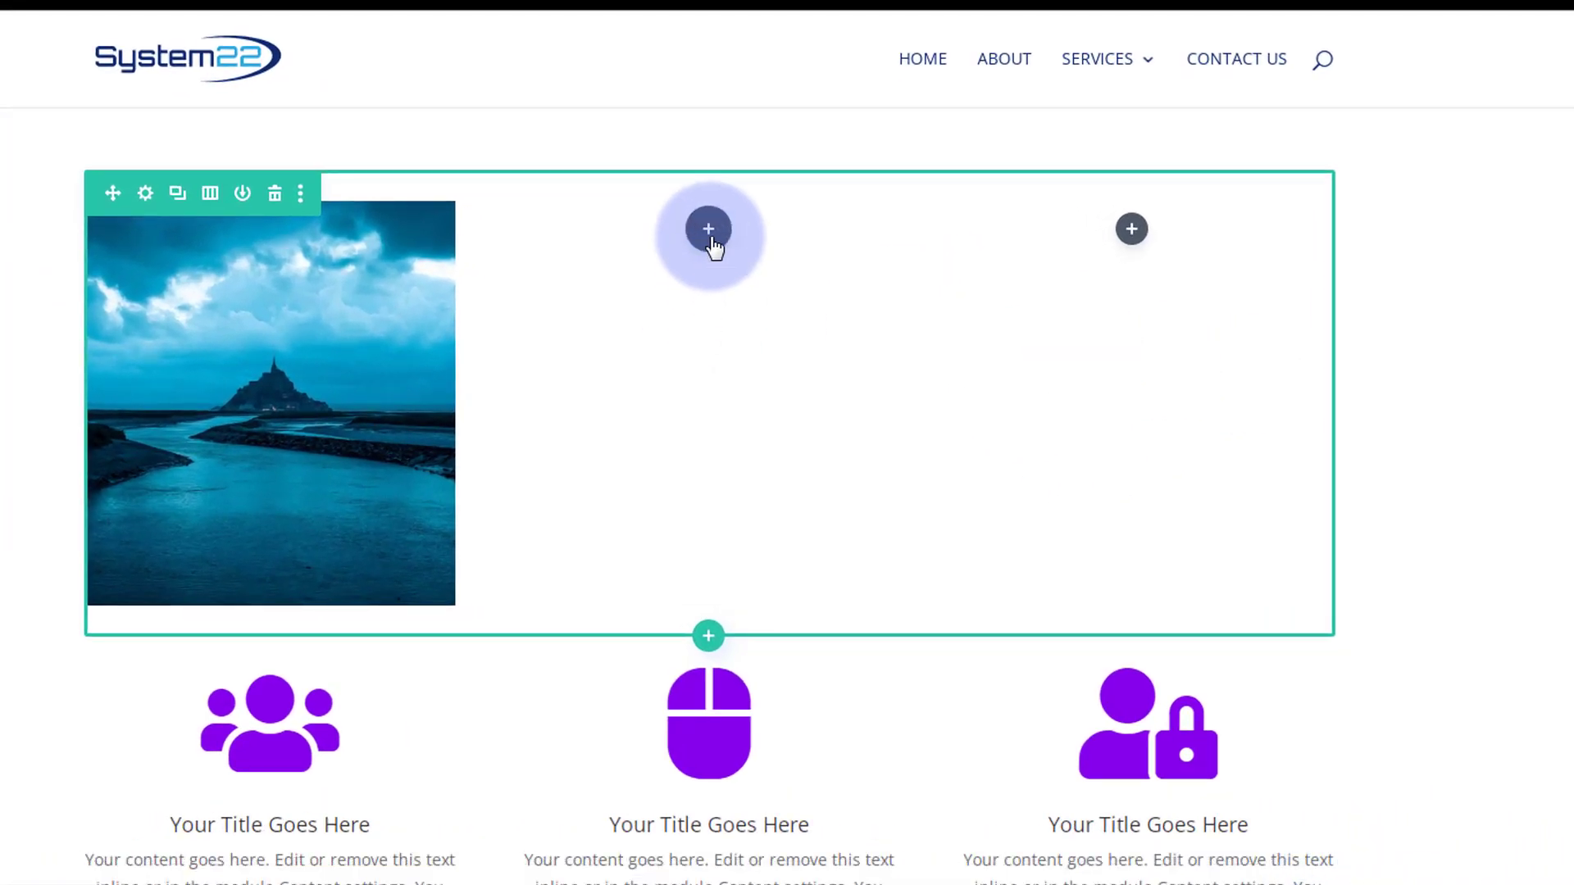
pyautogui.moveTo(250, 384)
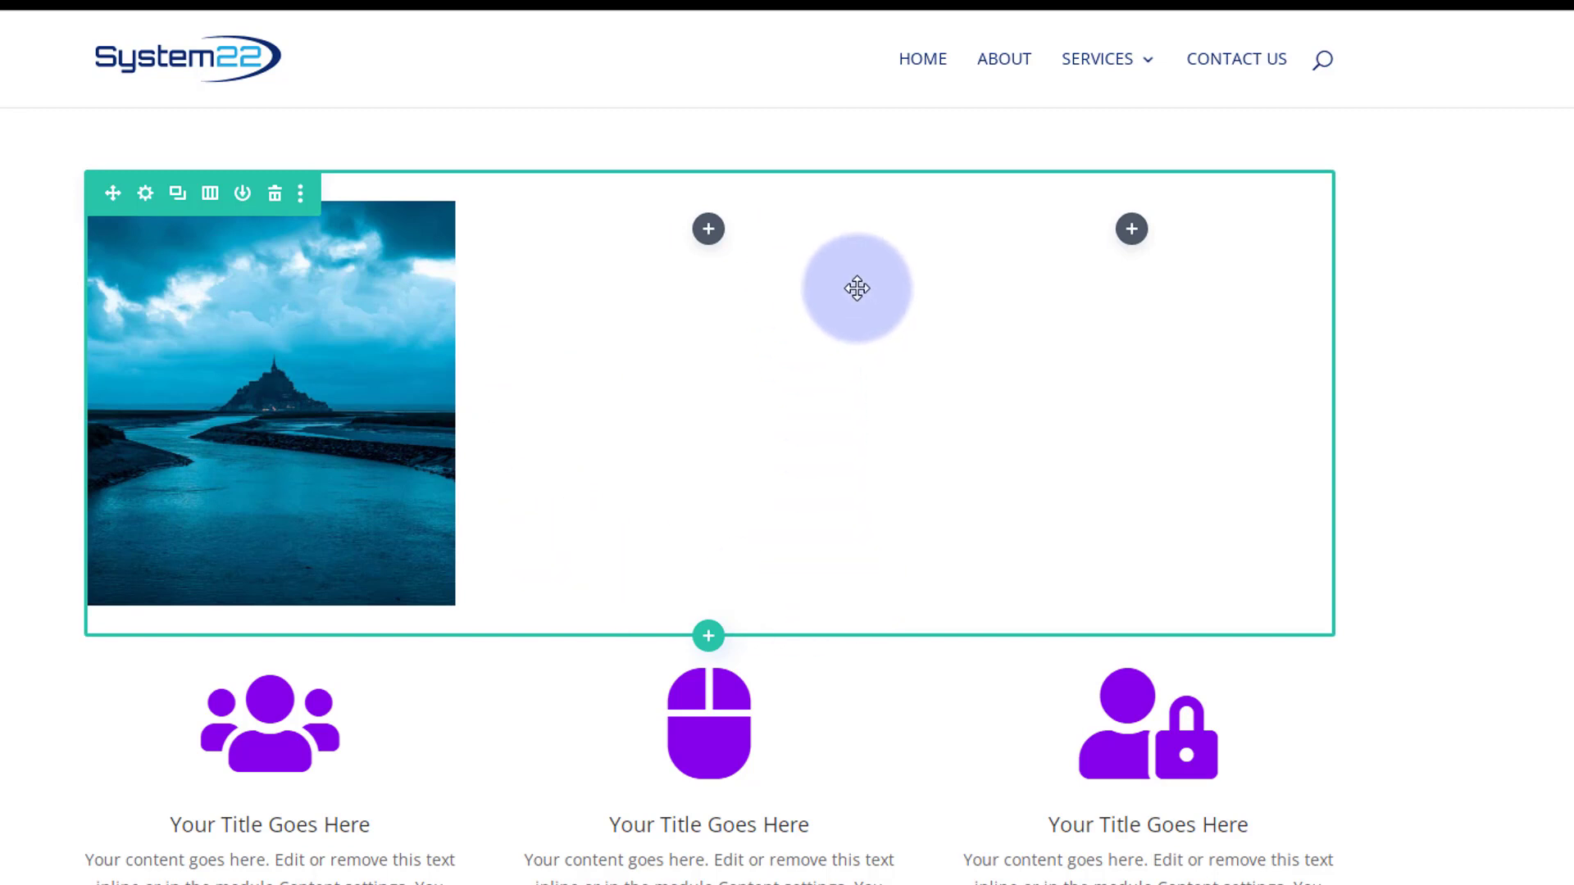
pyautogui.click(710, 233)
pyautogui.click(615, 648)
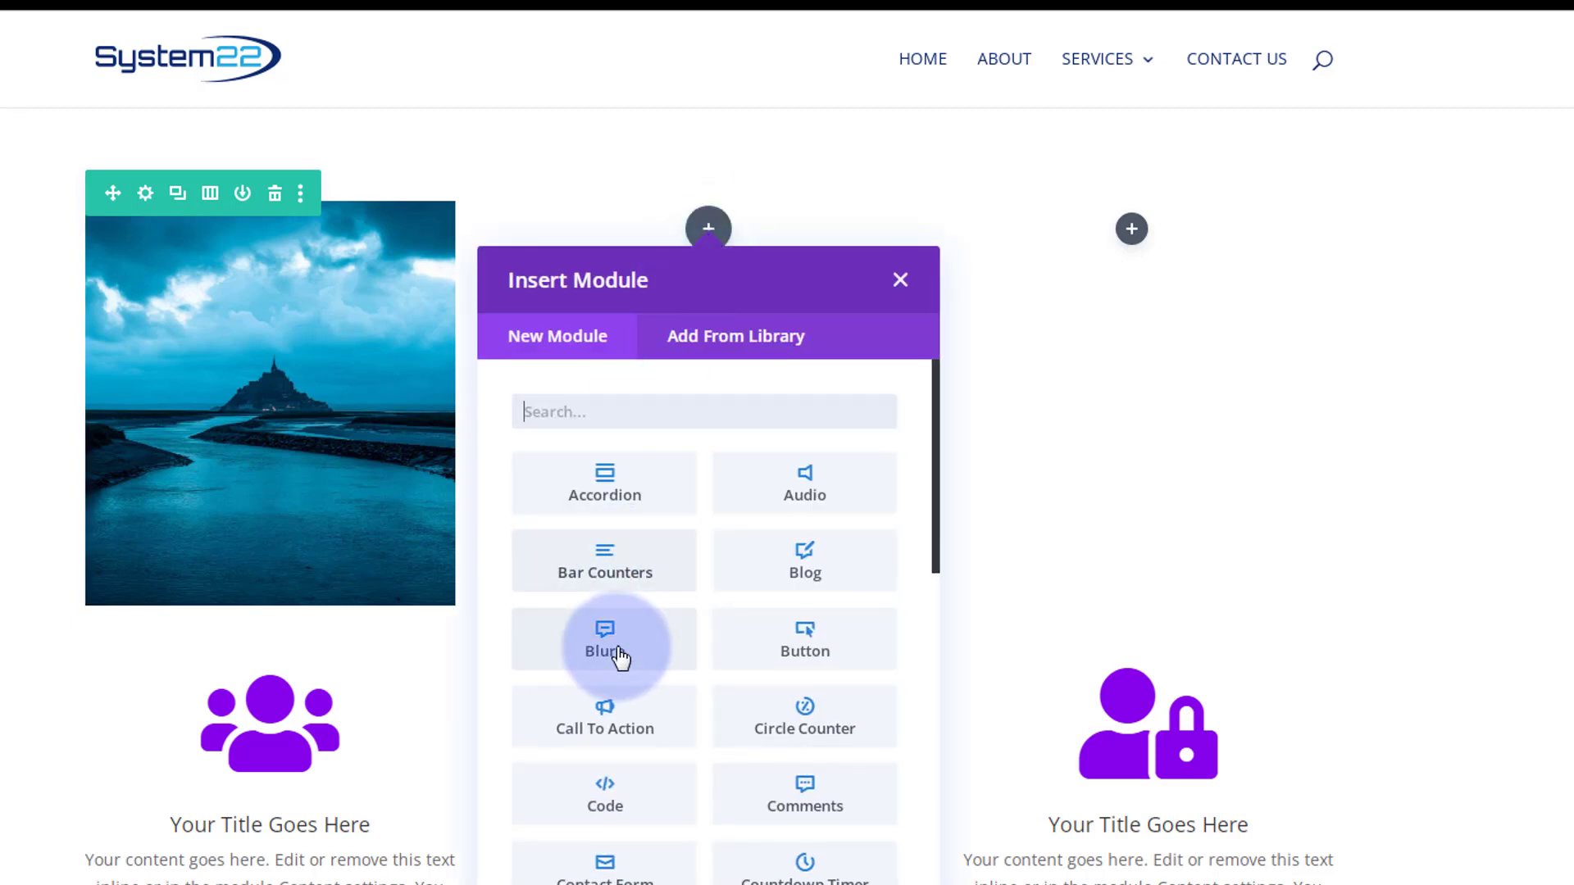
pyautogui.scroll(-5, 618, 647)
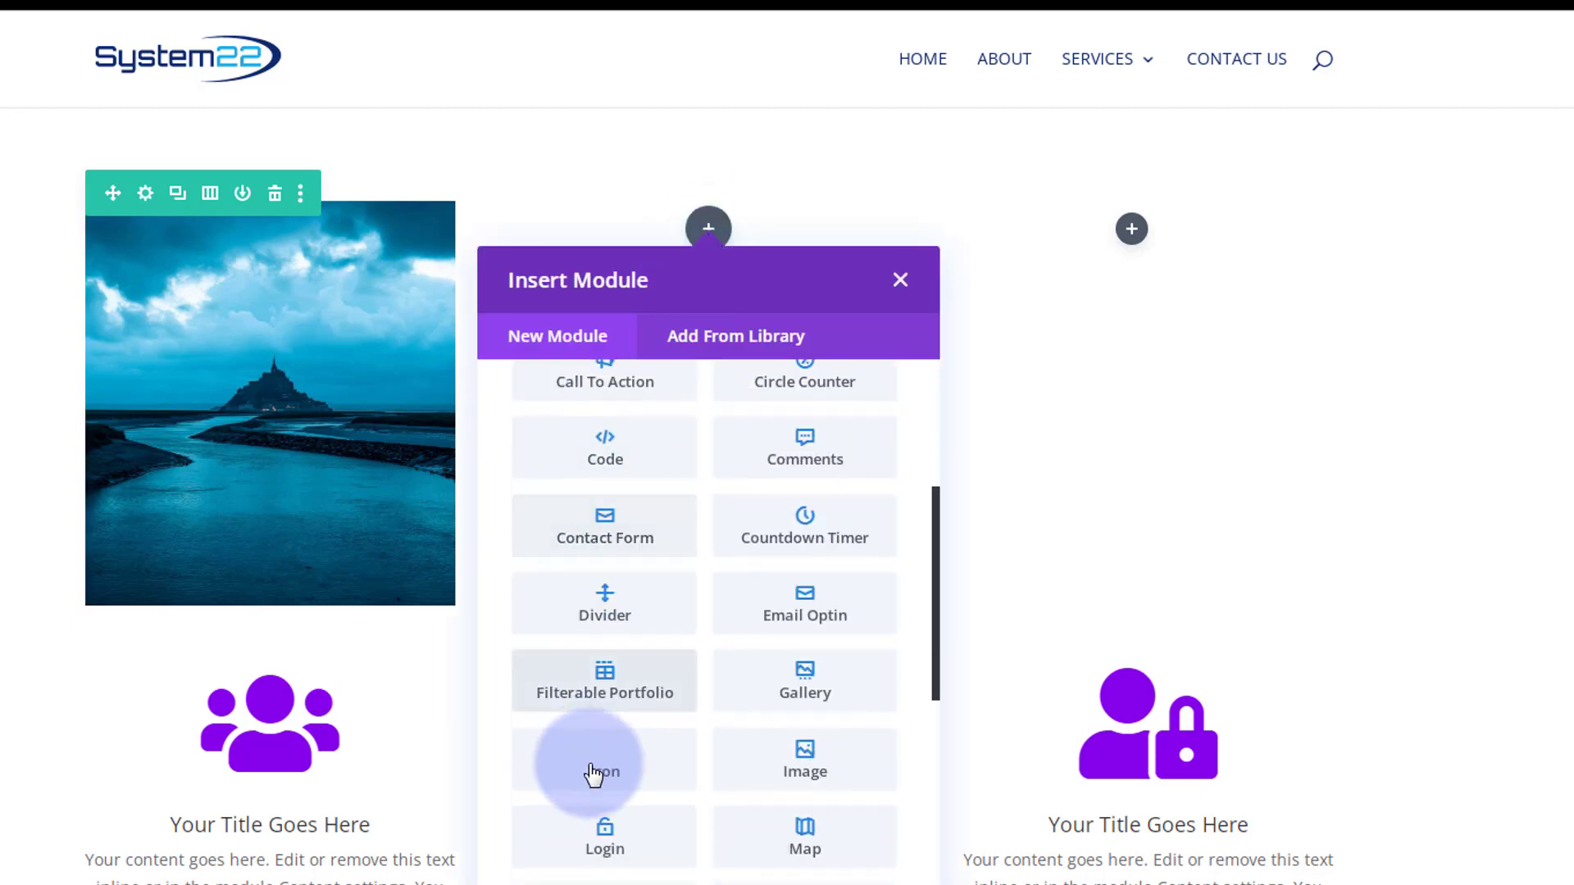
pyautogui.scroll(5, 603, 751)
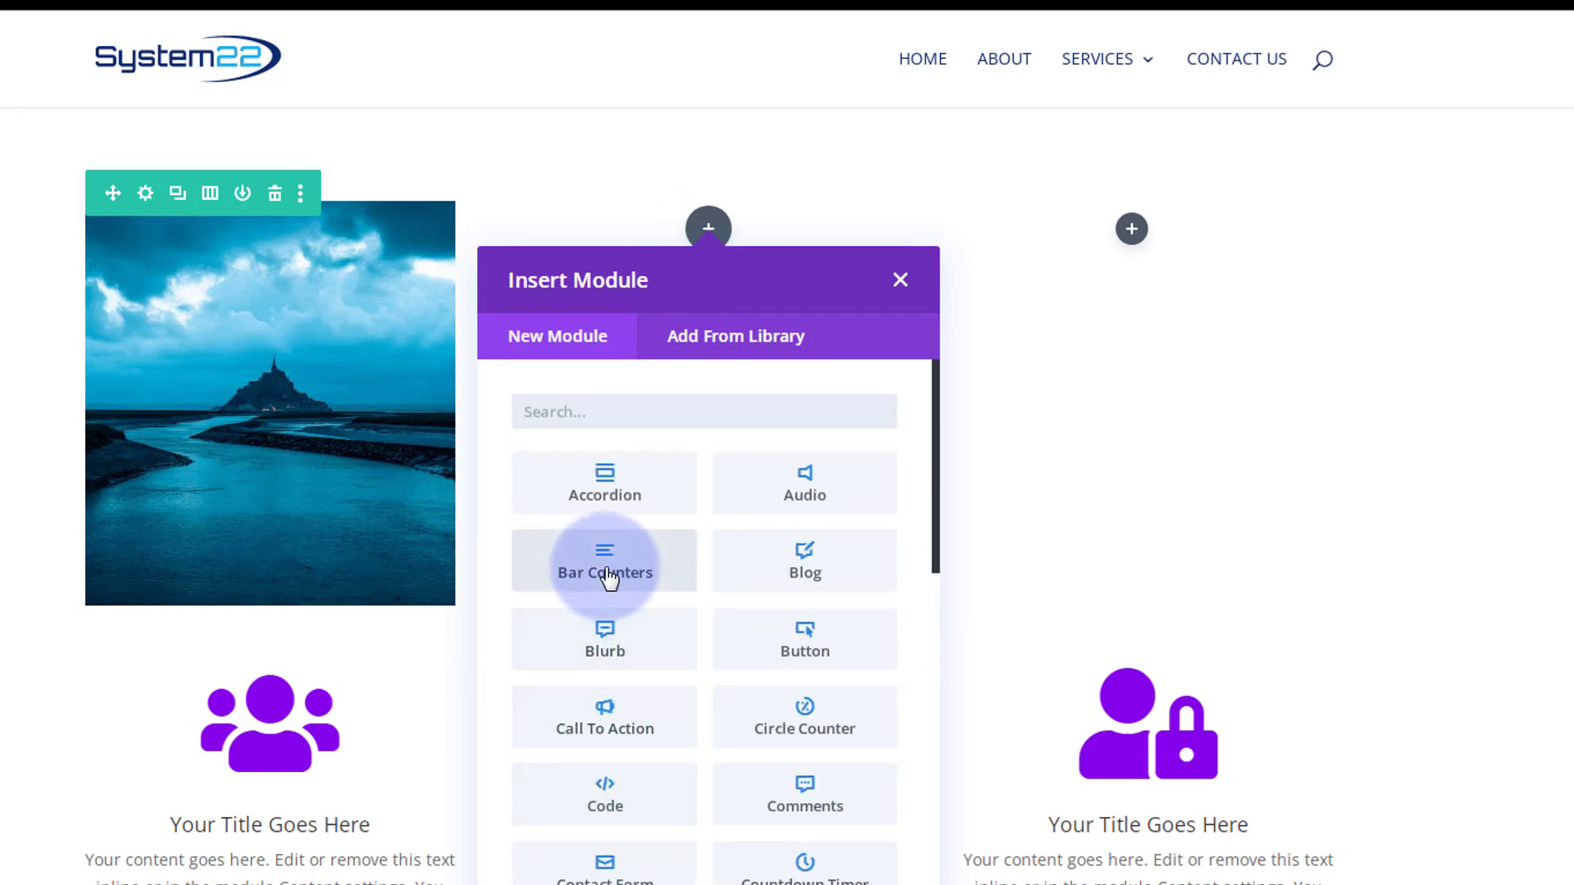
# - Insert a Blurb in the middle column, clear its title and set the body to 'Click Here'
pyautogui.click(611, 652)
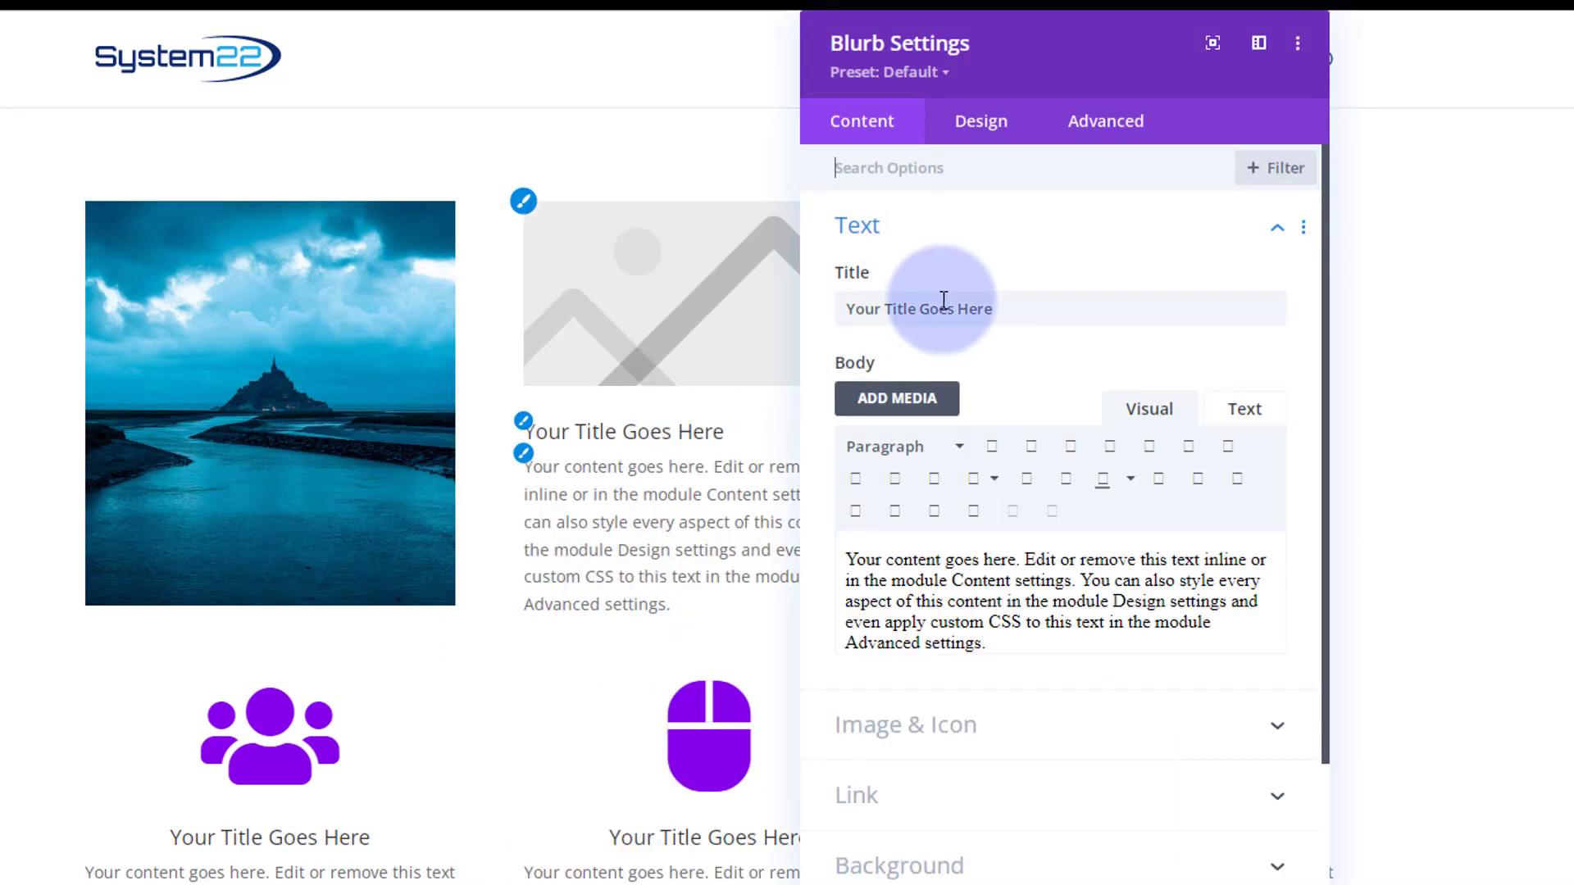
pyautogui.moveTo(990, 308); pyautogui.dragTo(833, 311)
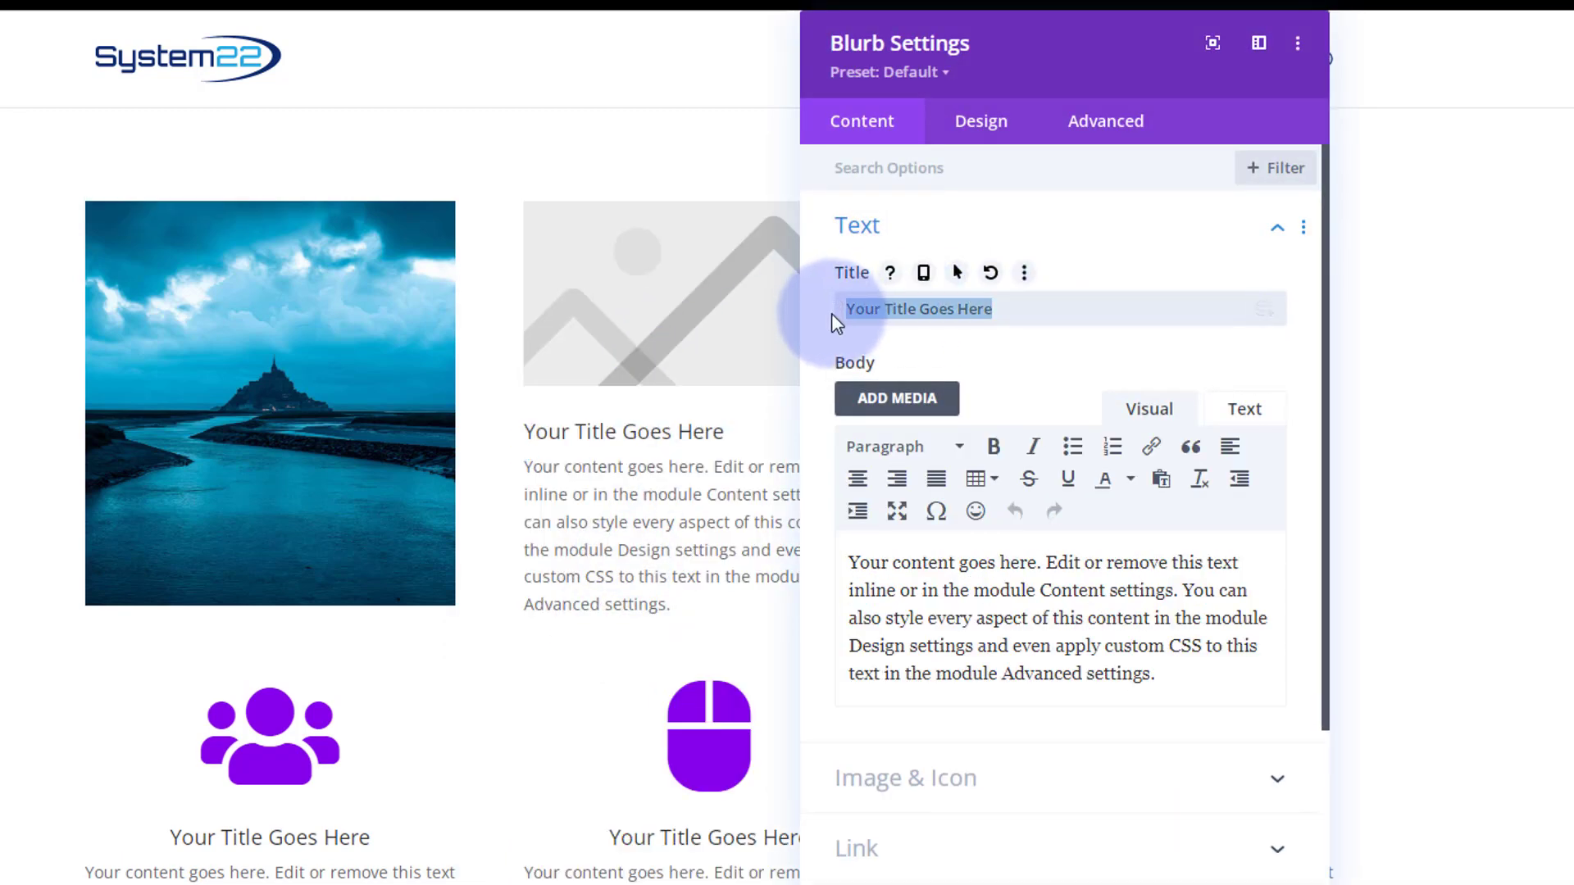
pyautogui.press('BackSpace')
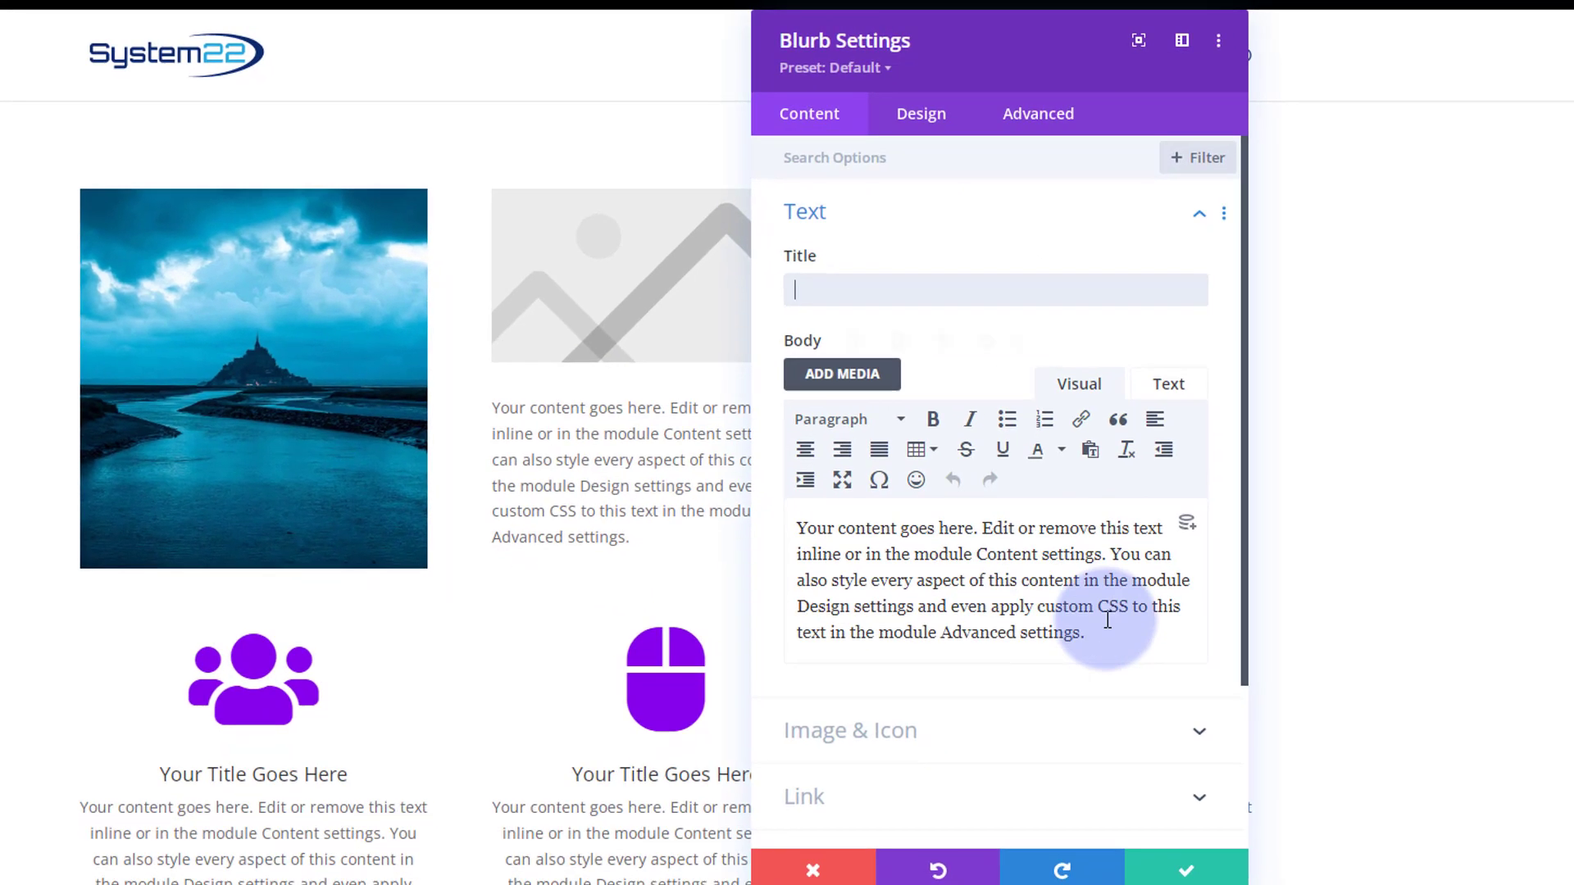
pyautogui.moveTo(1159, 673); pyautogui.dragTo(796, 503)
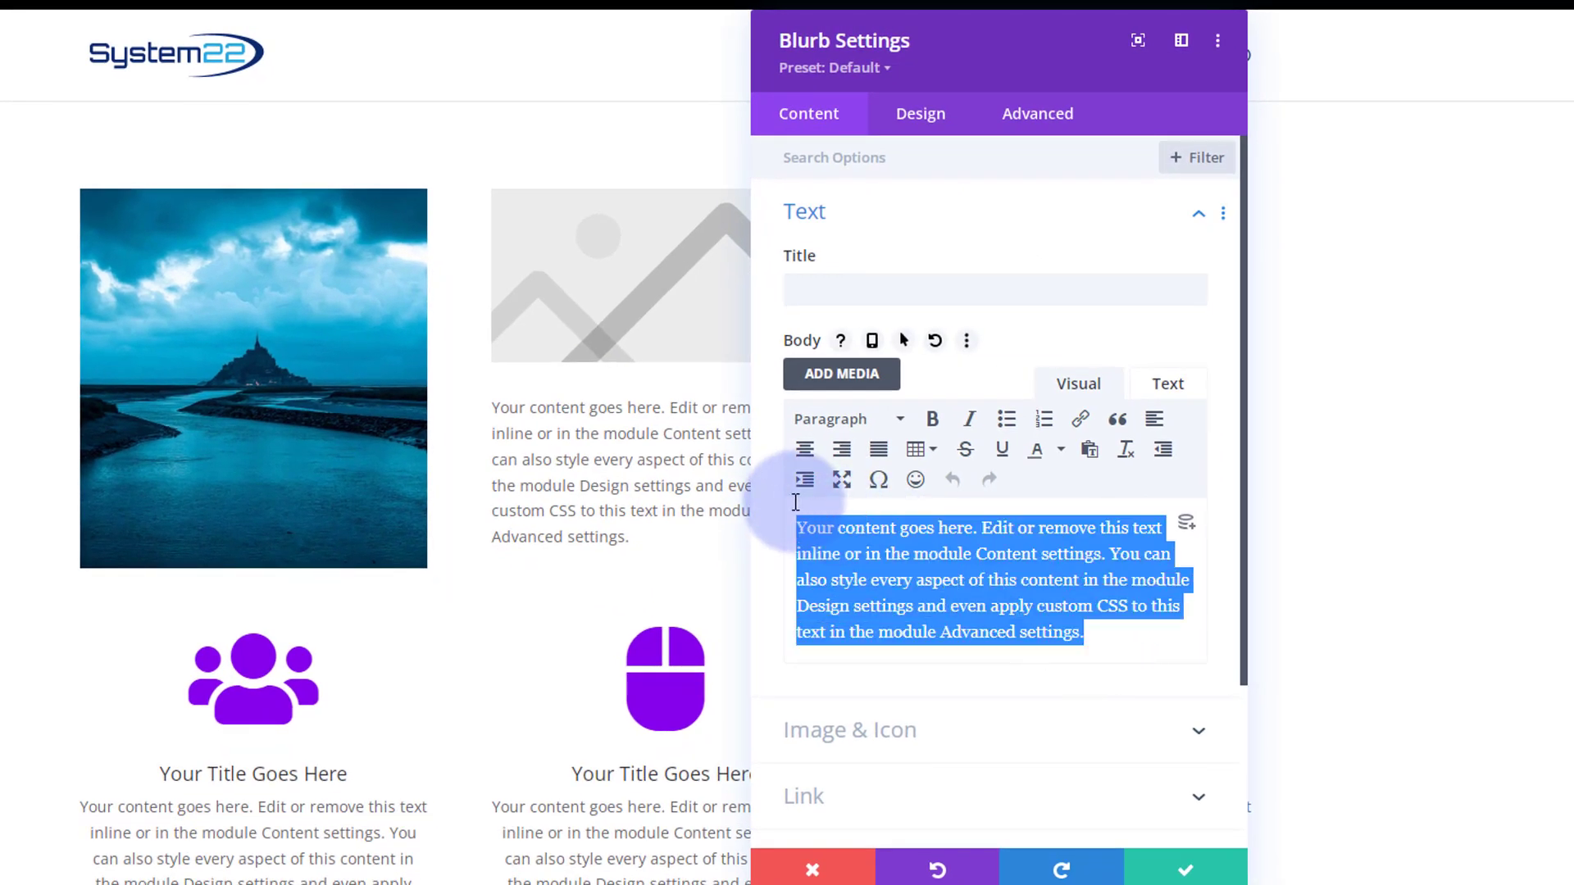
pyautogui.write('Click Here')
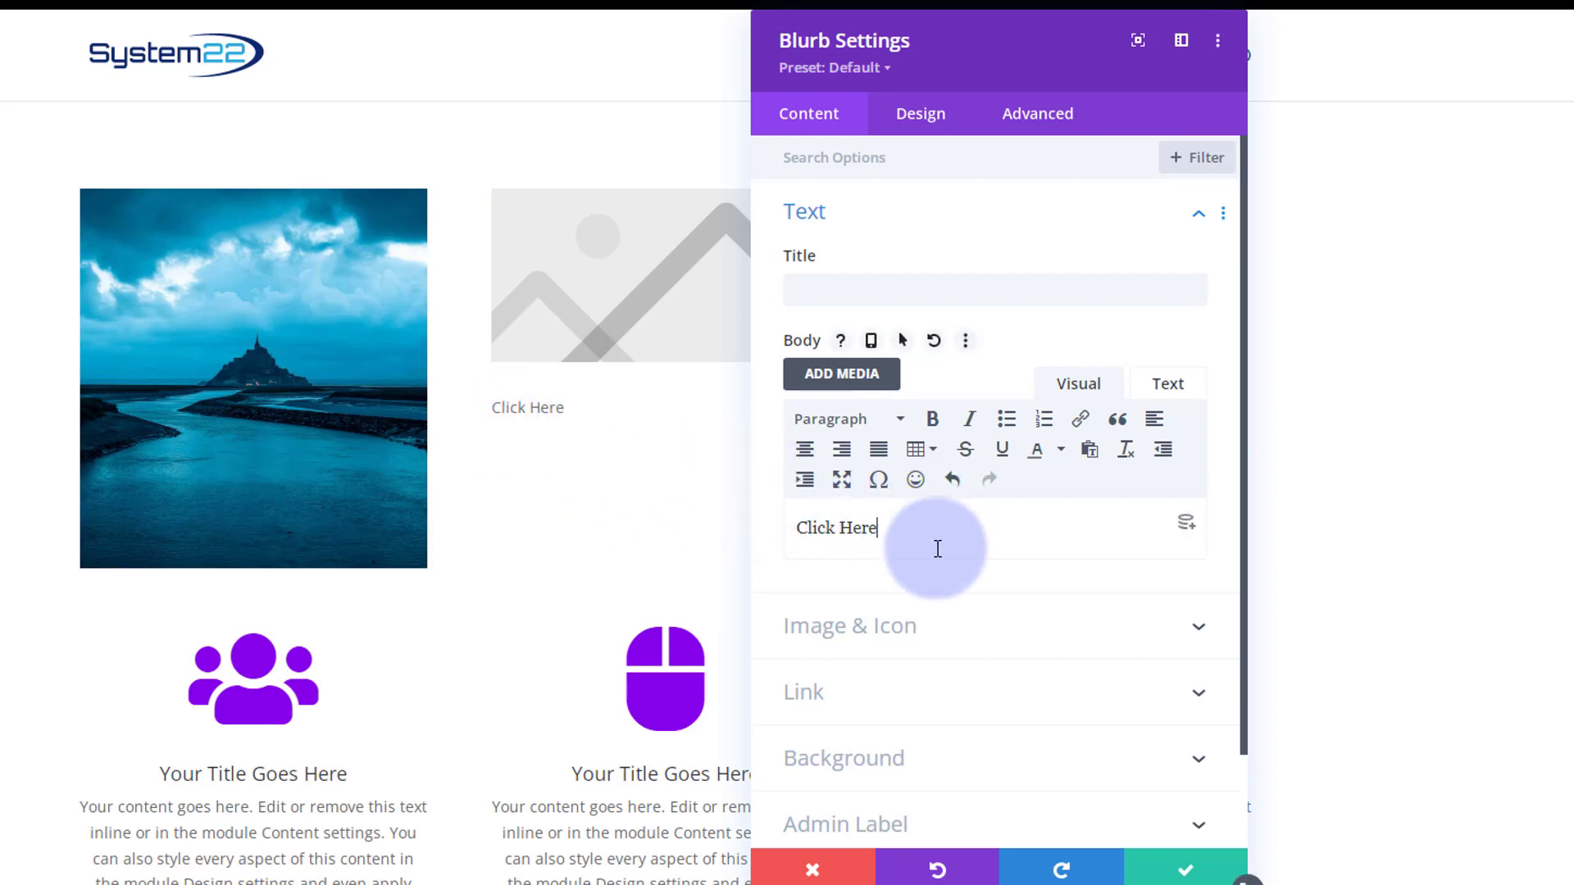
# - Switch the blurb to Use Icon and pick the graduate person icon from a 'person' search
pyautogui.click(954, 626)
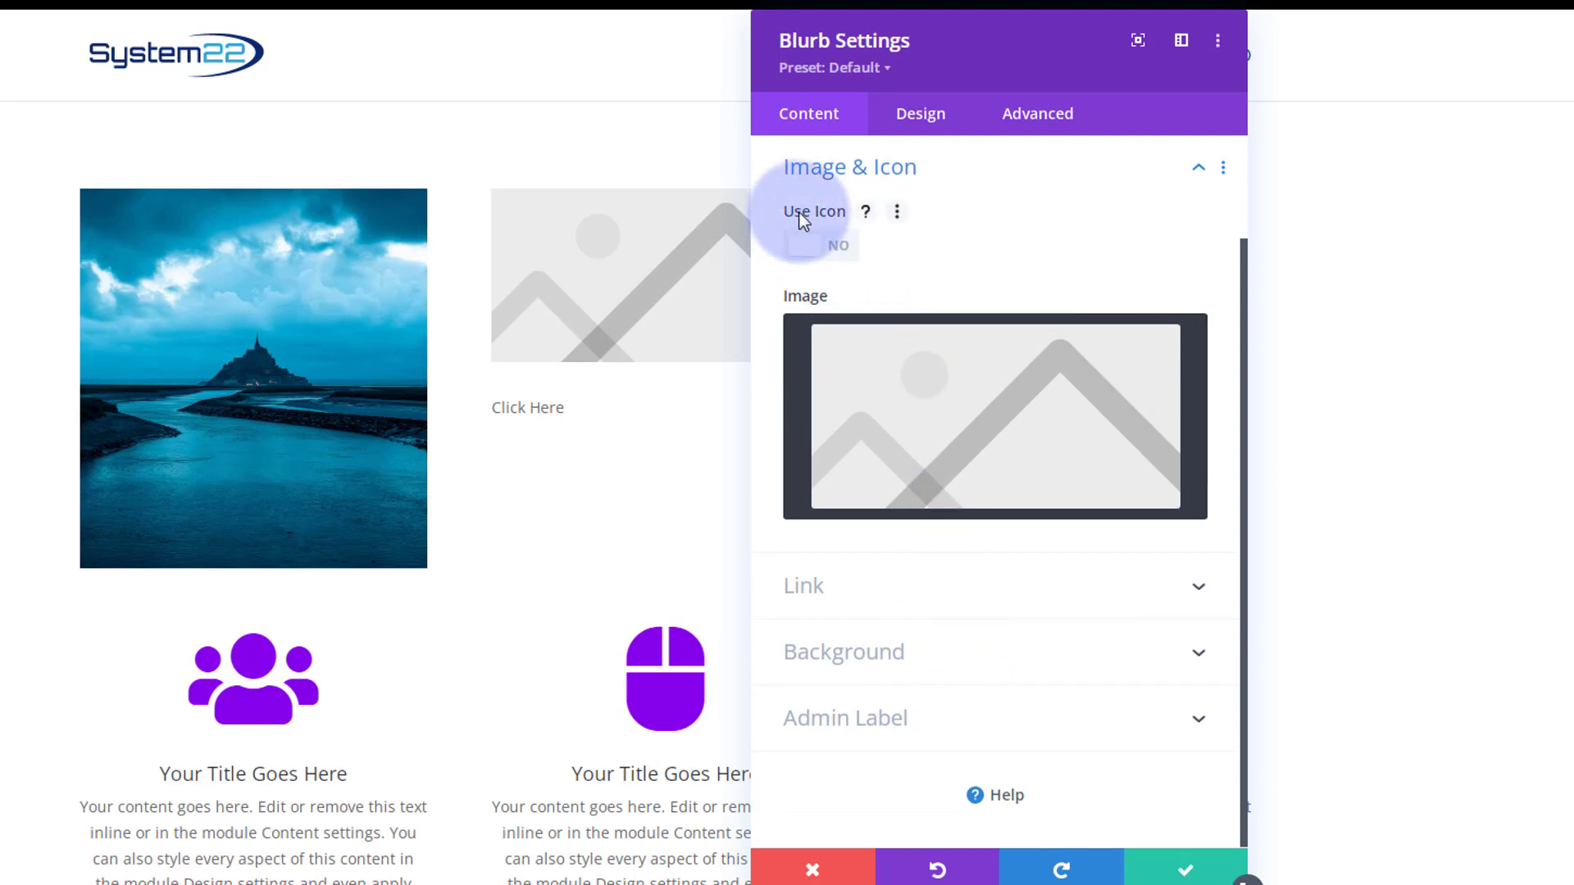
pyautogui.click(840, 256)
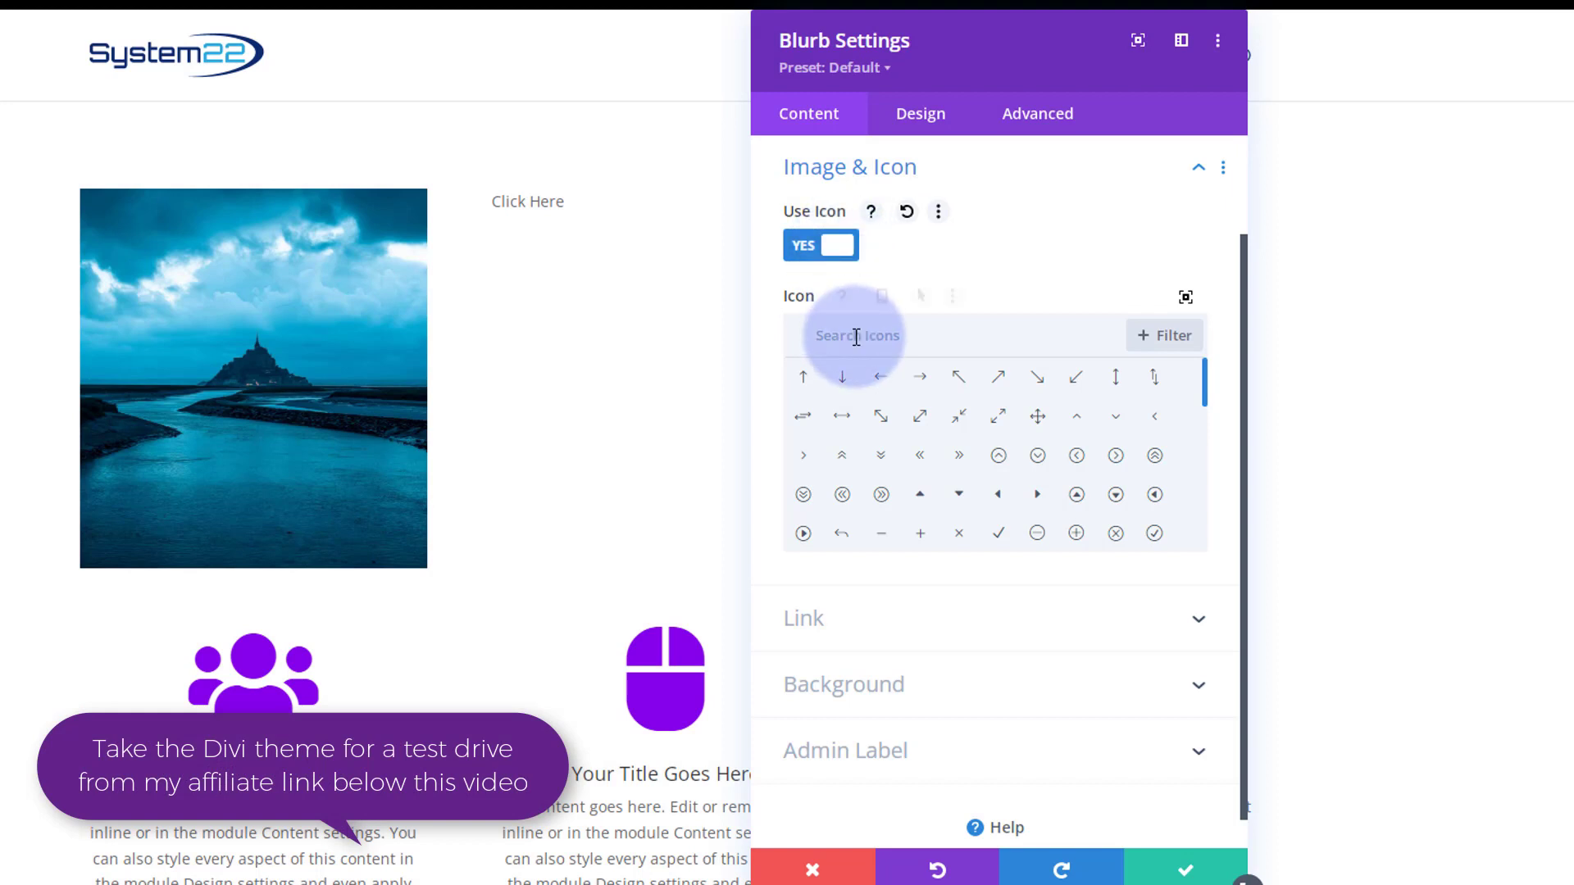
pyautogui.click(856, 337)
pyautogui.write('person')
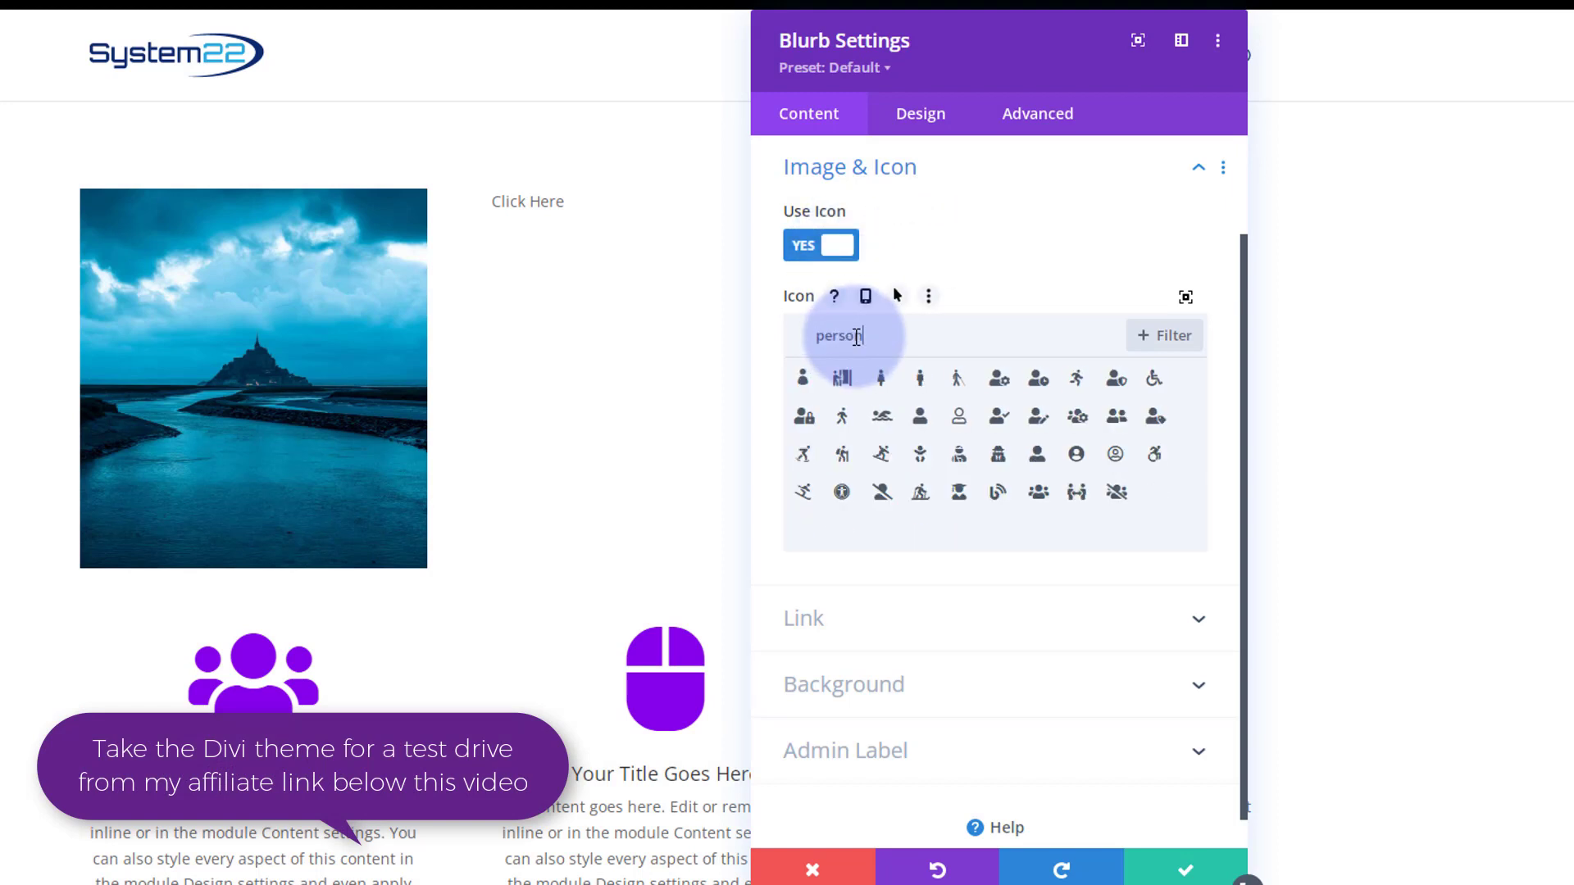
pyautogui.click(959, 494)
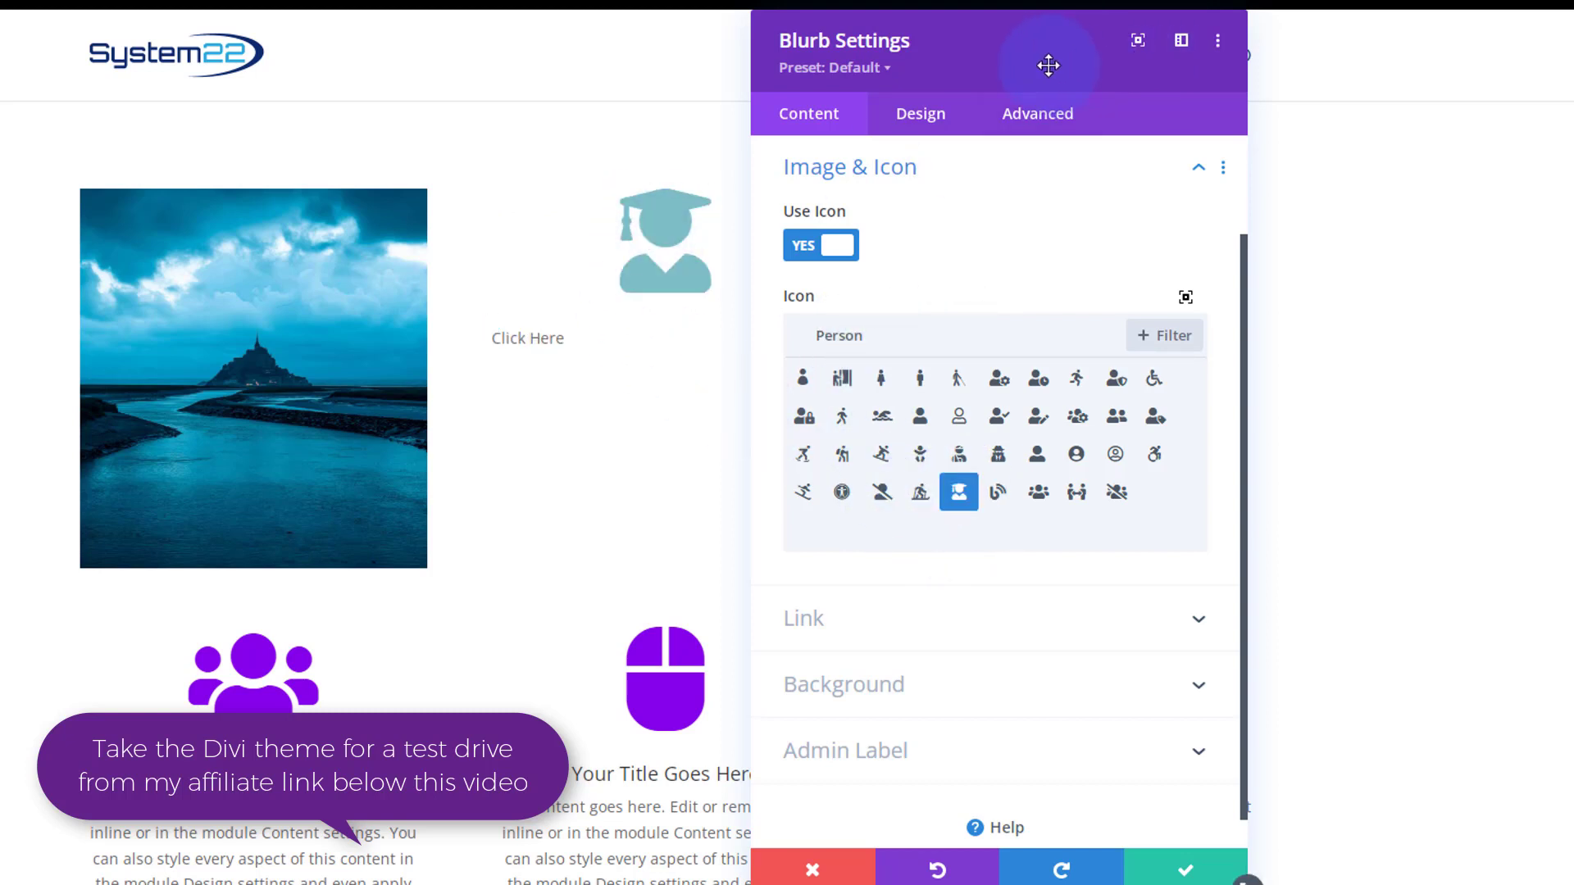
pyautogui.moveTo(1047, 64); pyautogui.dragTo(1175, 66)
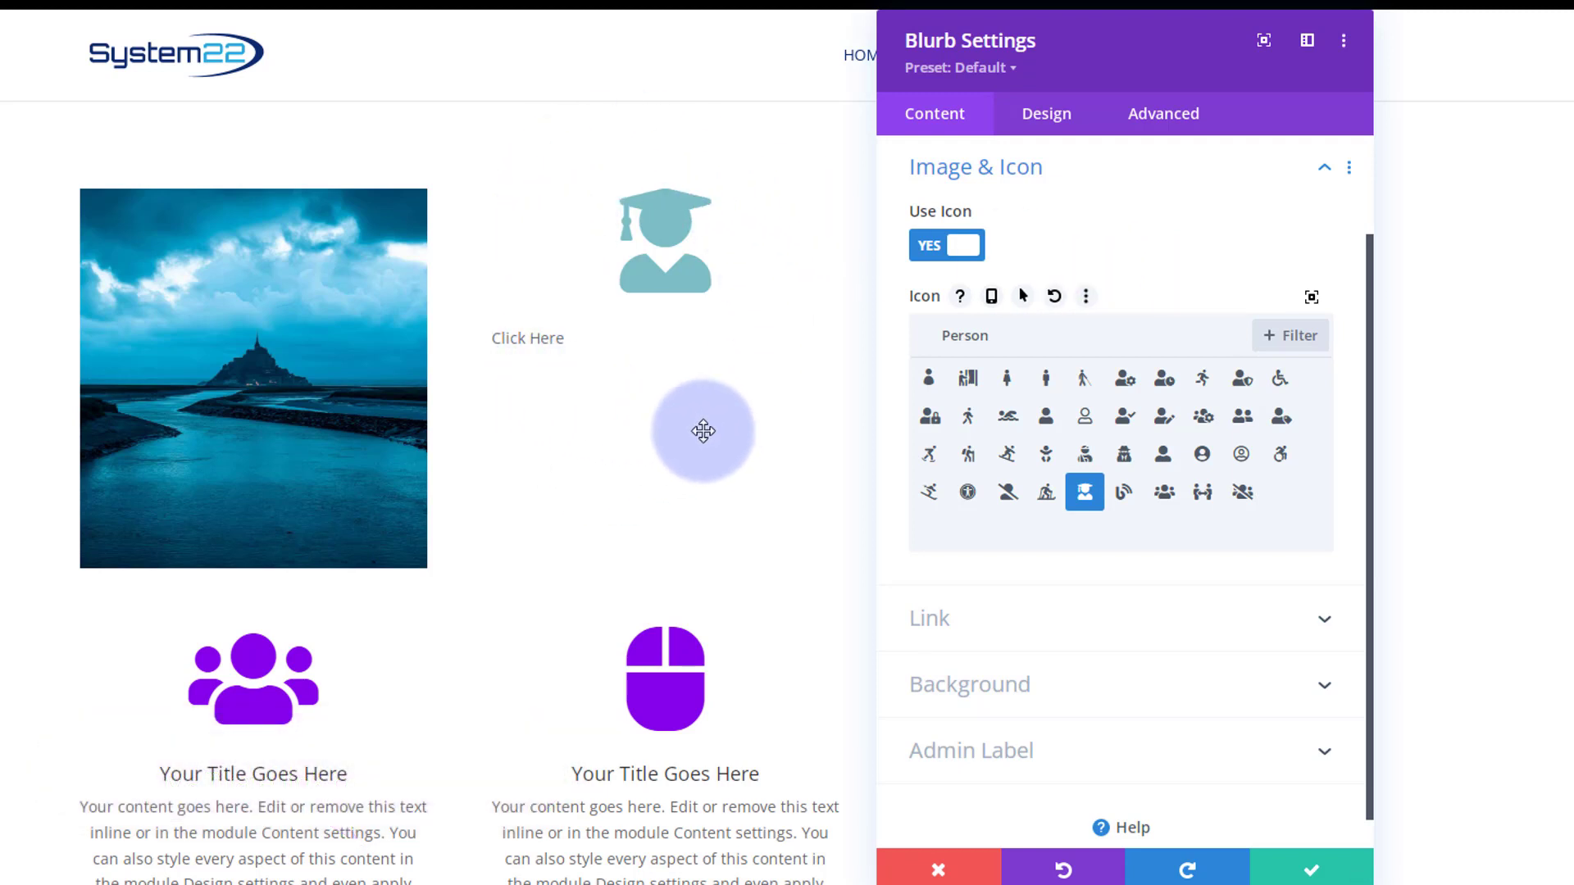
# - Save the blurb, then reach the middle column's Background Image options via Row Settings
pyautogui.click(1302, 867)
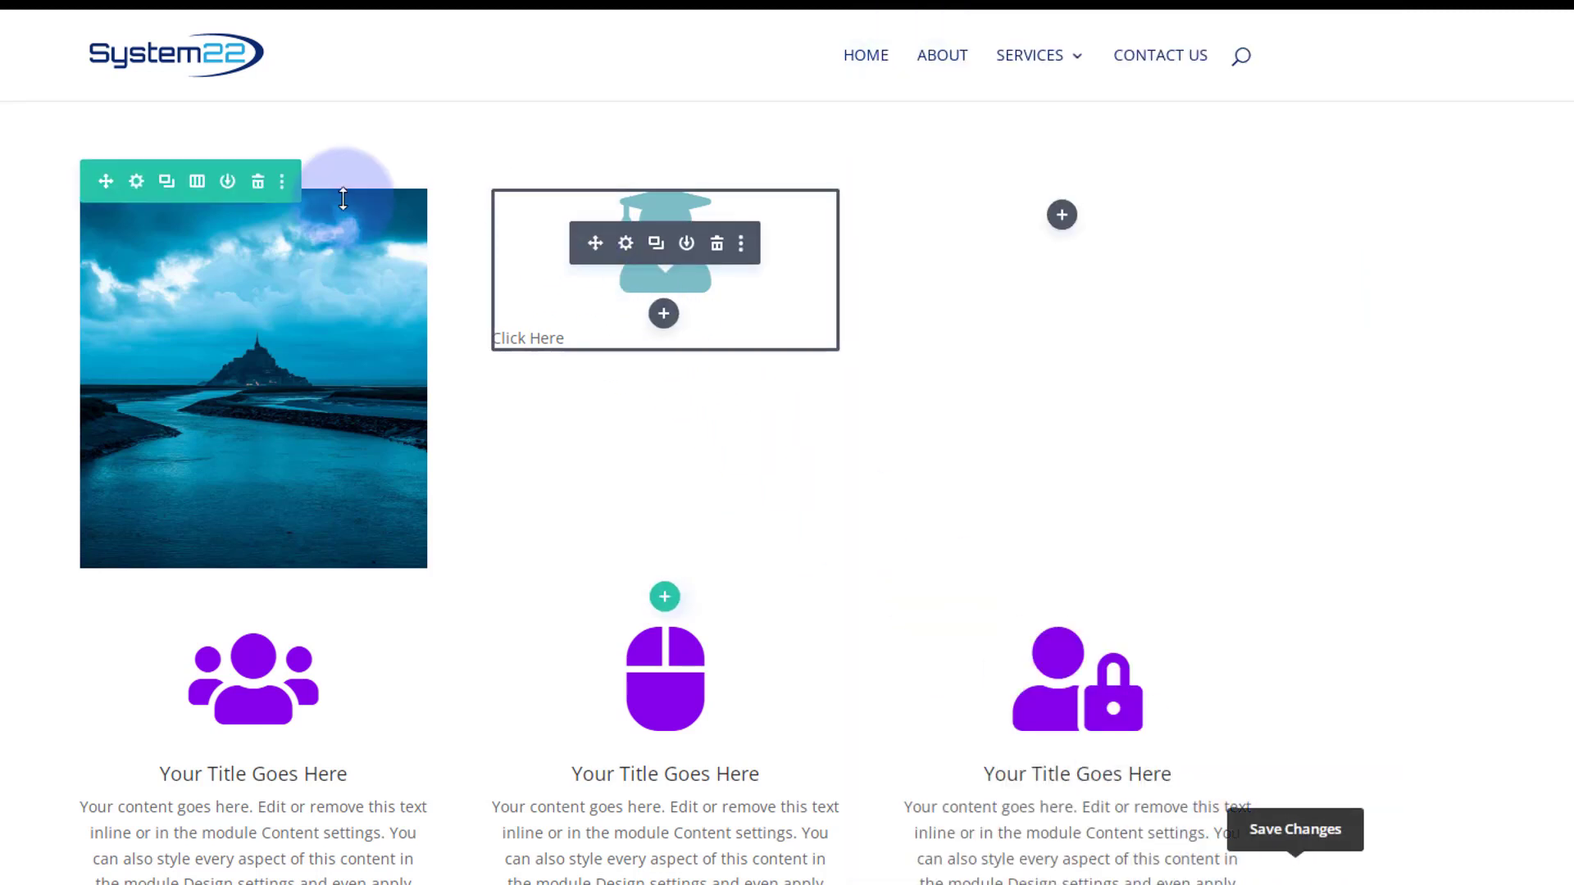
pyautogui.click(136, 183)
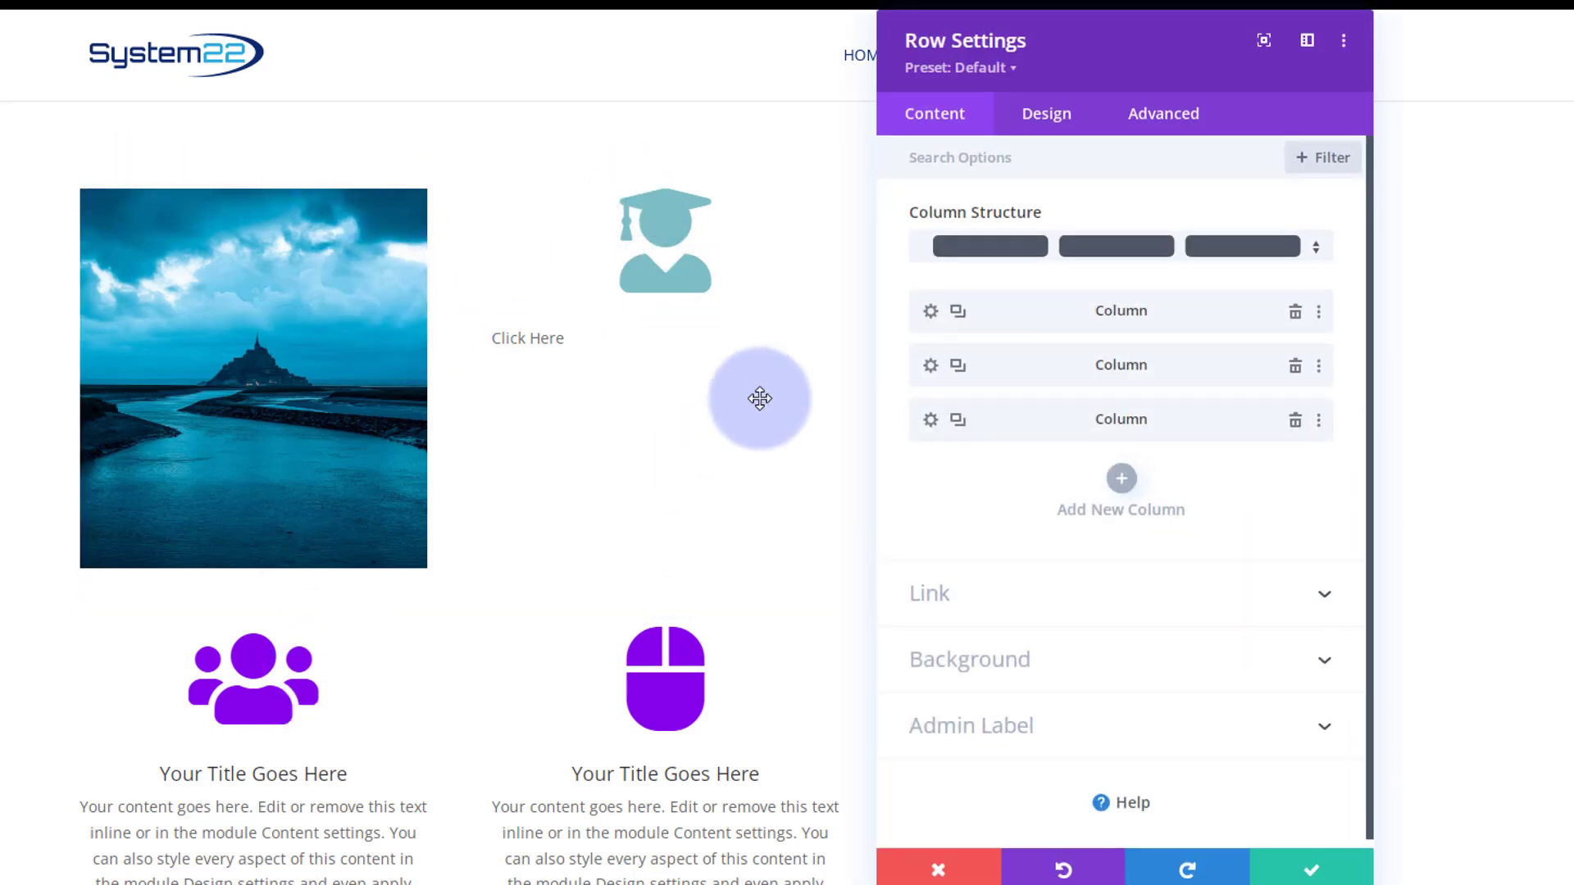
pyautogui.click(930, 365)
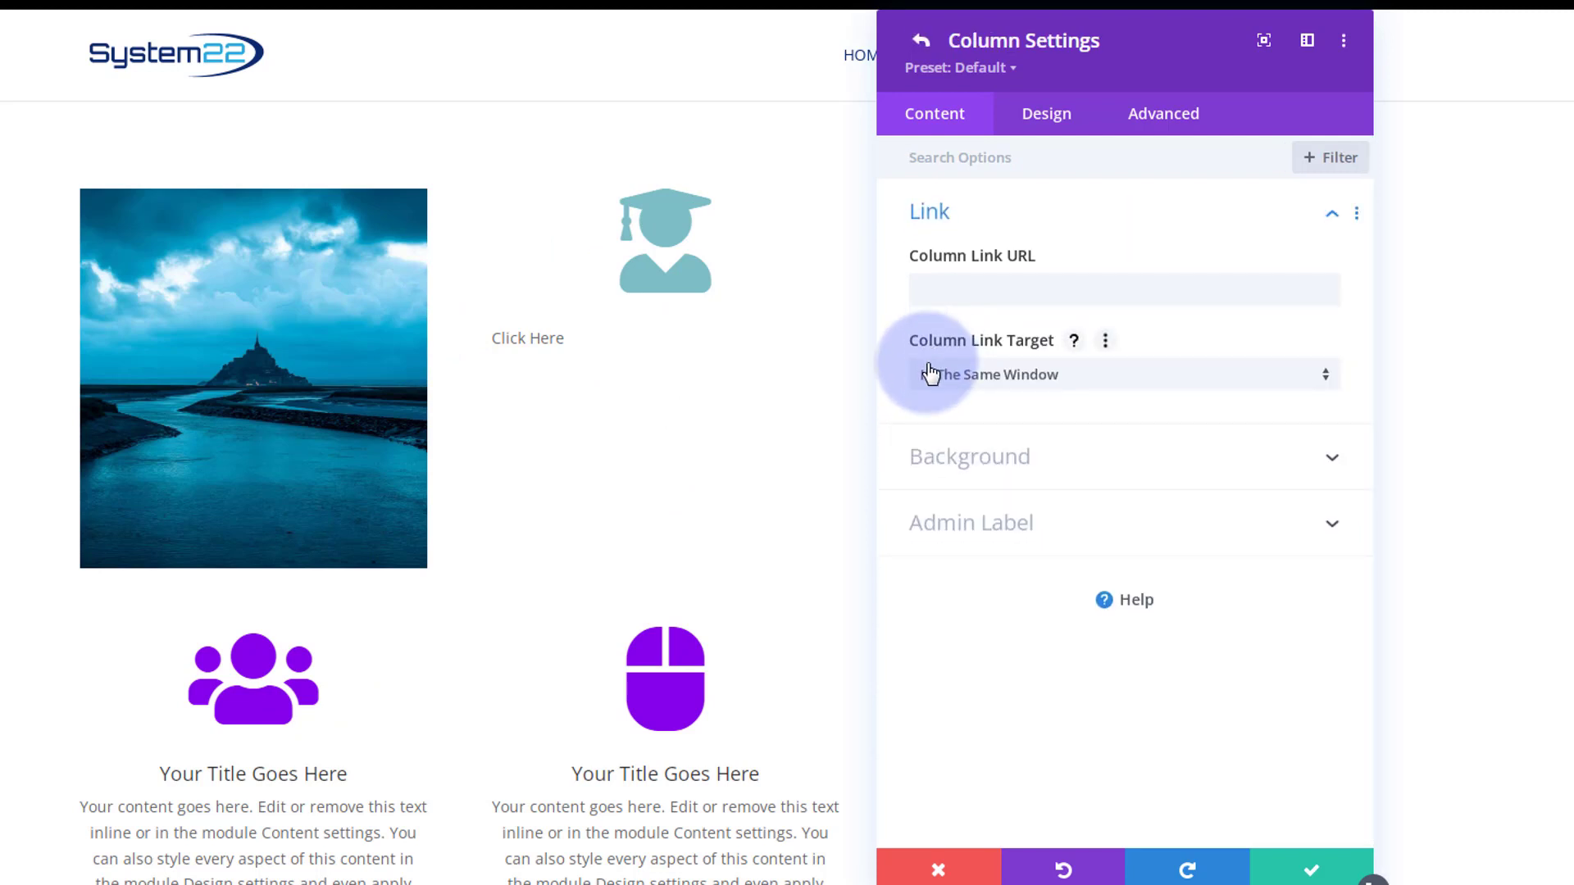
pyautogui.click(1120, 459)
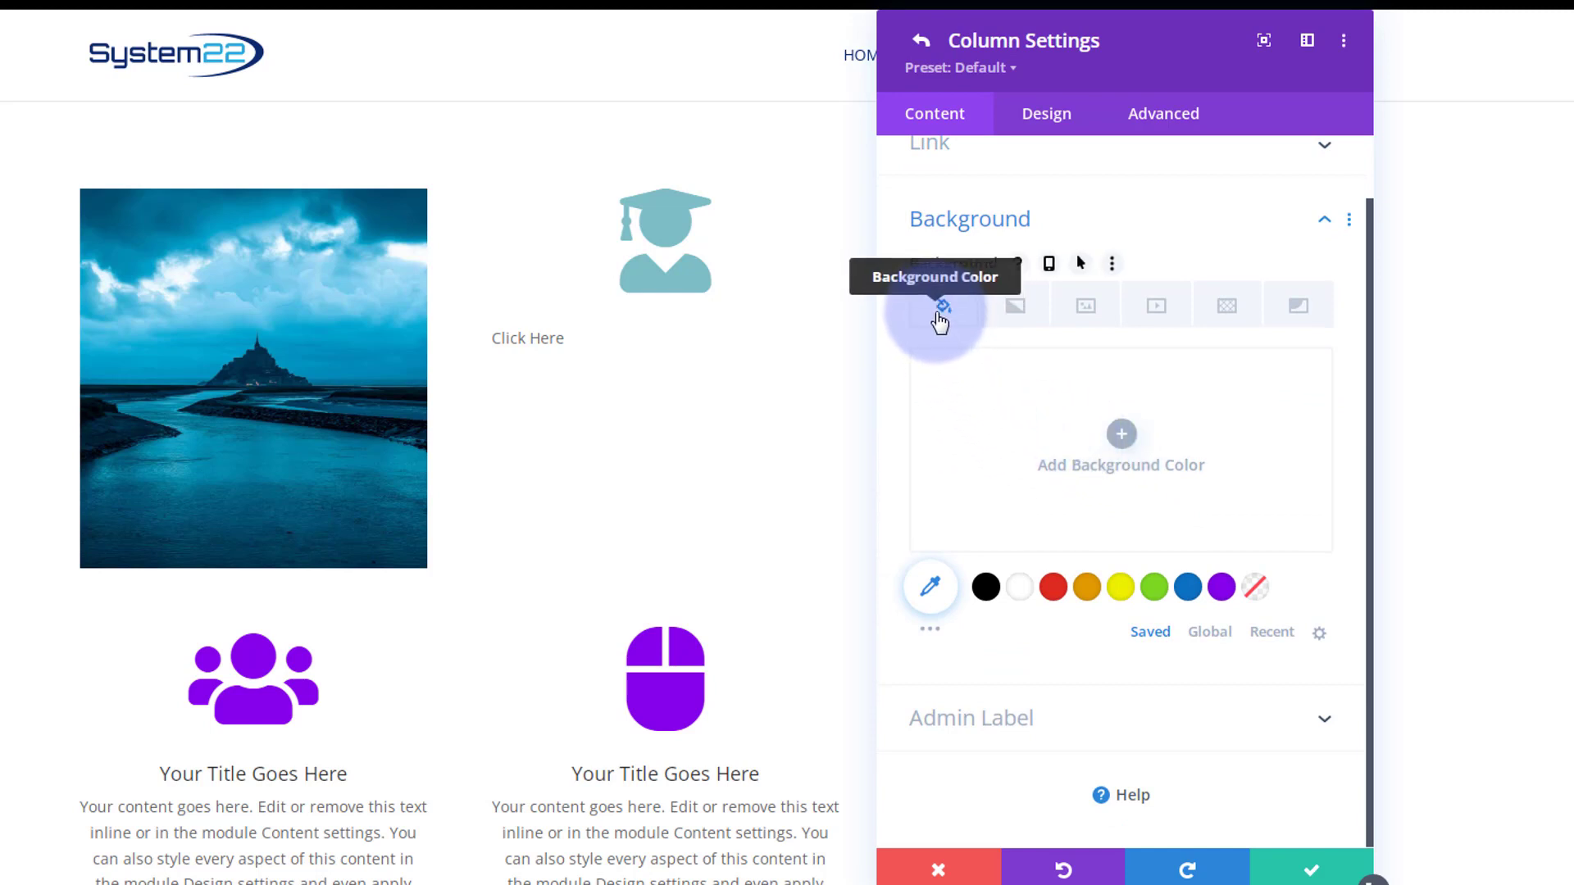
pyautogui.click(1088, 310)
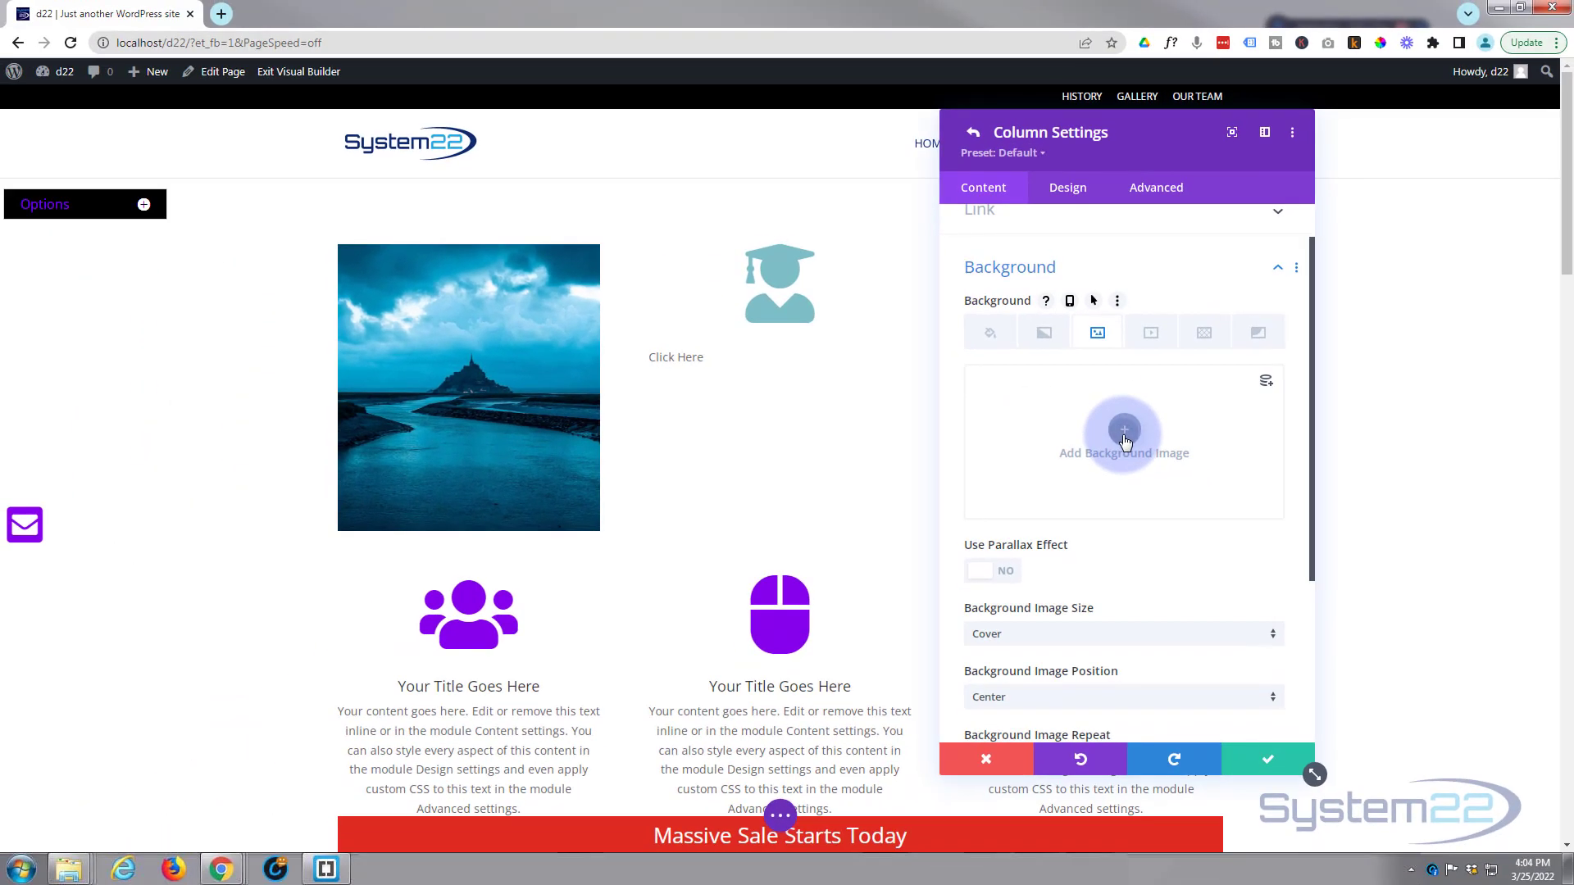
# - Set the aurora photo n1.jpg from the Media Library as the column's background image
pyautogui.click(1124, 432)
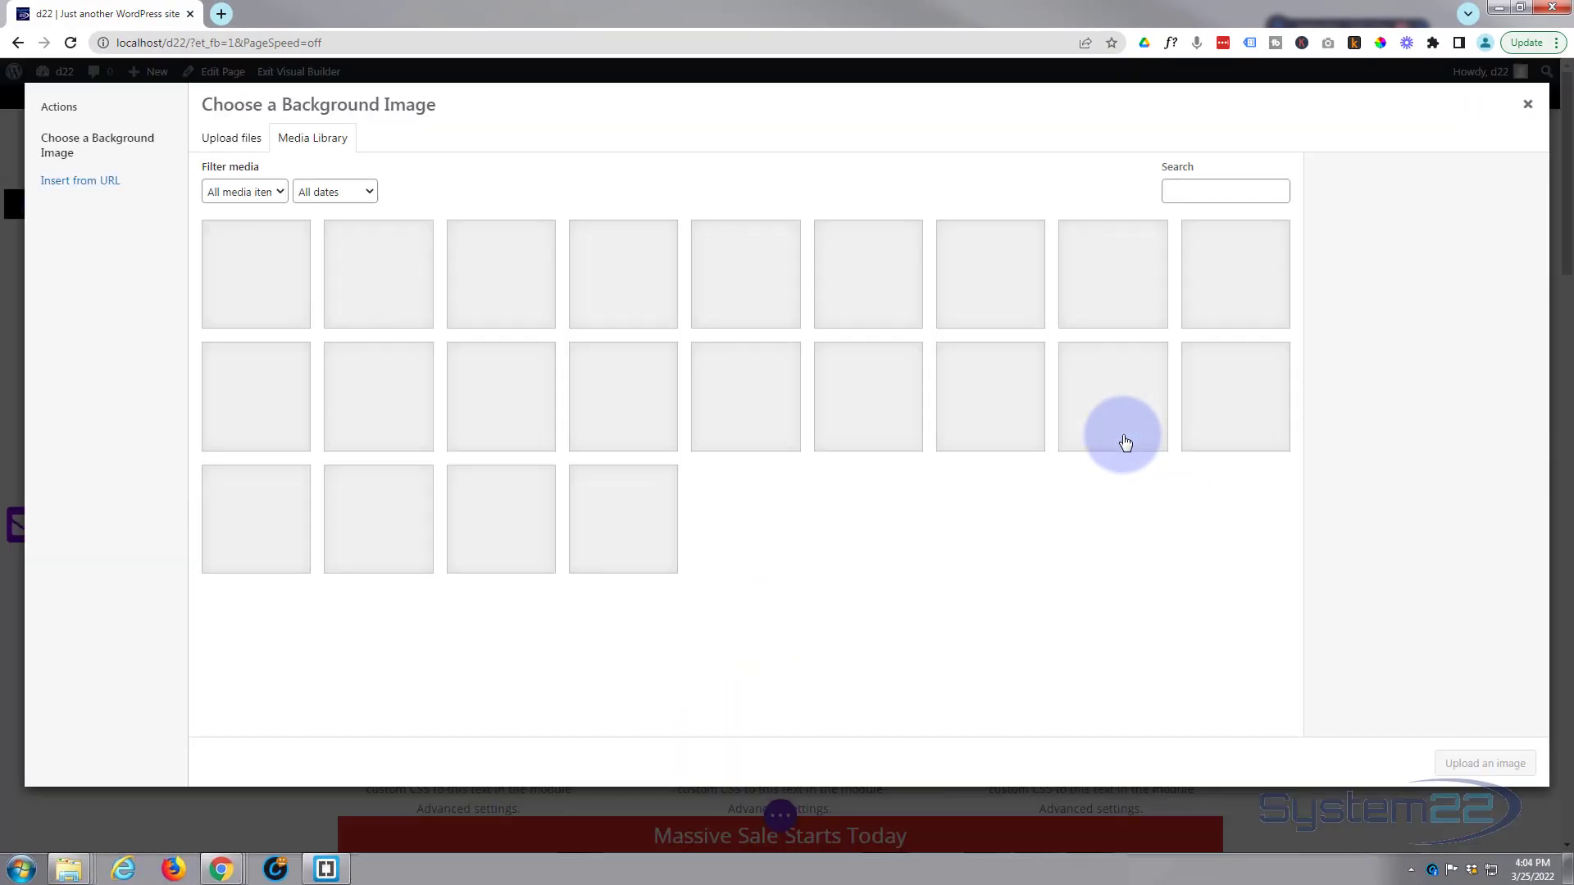
pyautogui.click(260, 517)
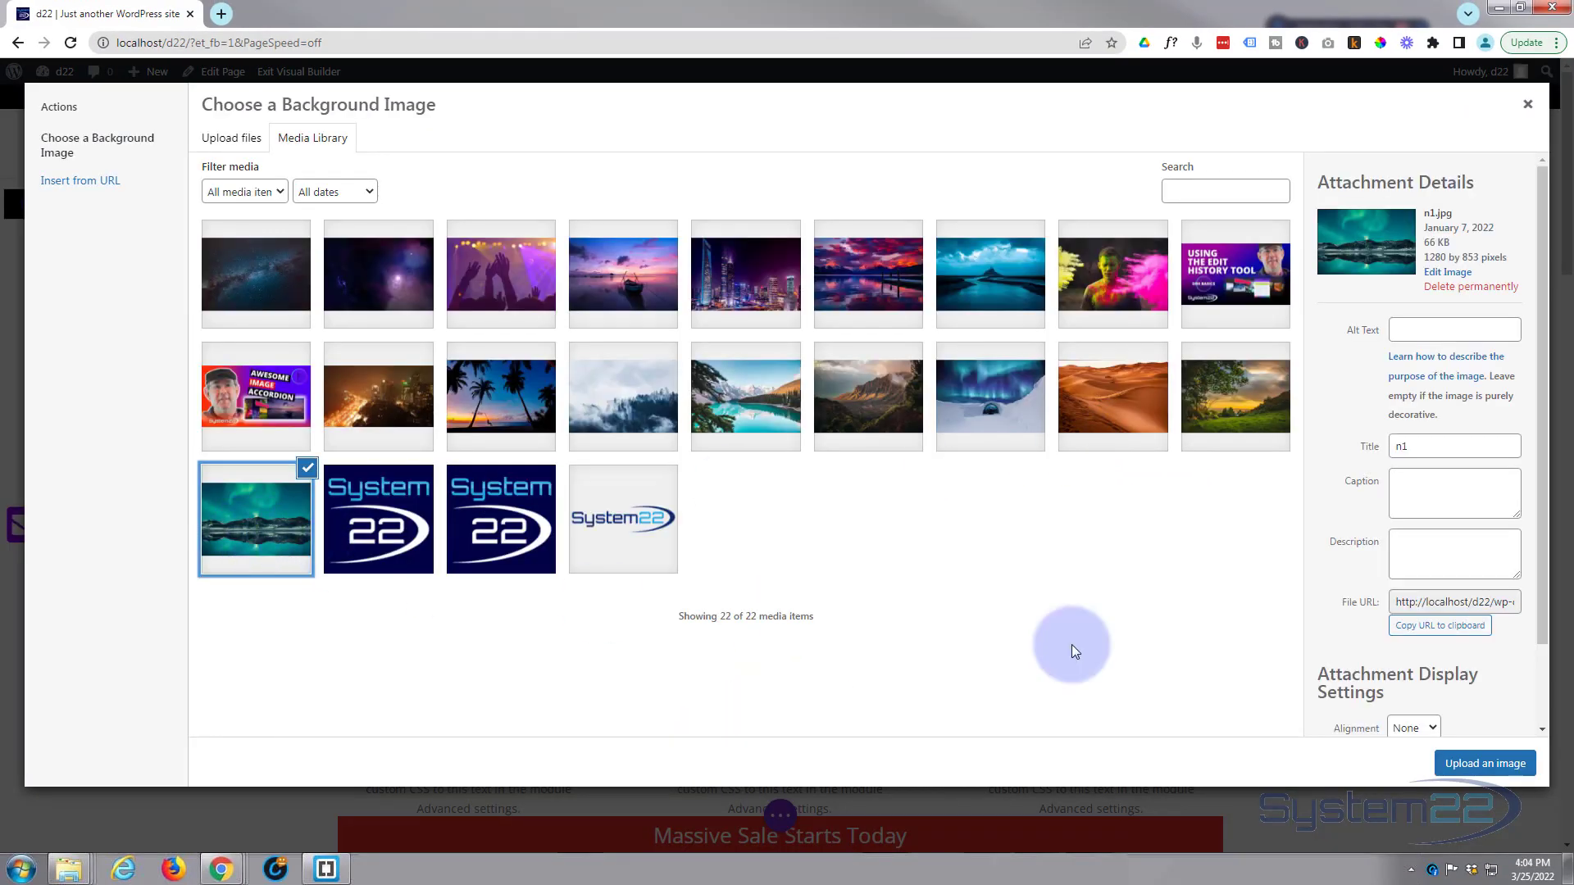
pyautogui.click(1468, 762)
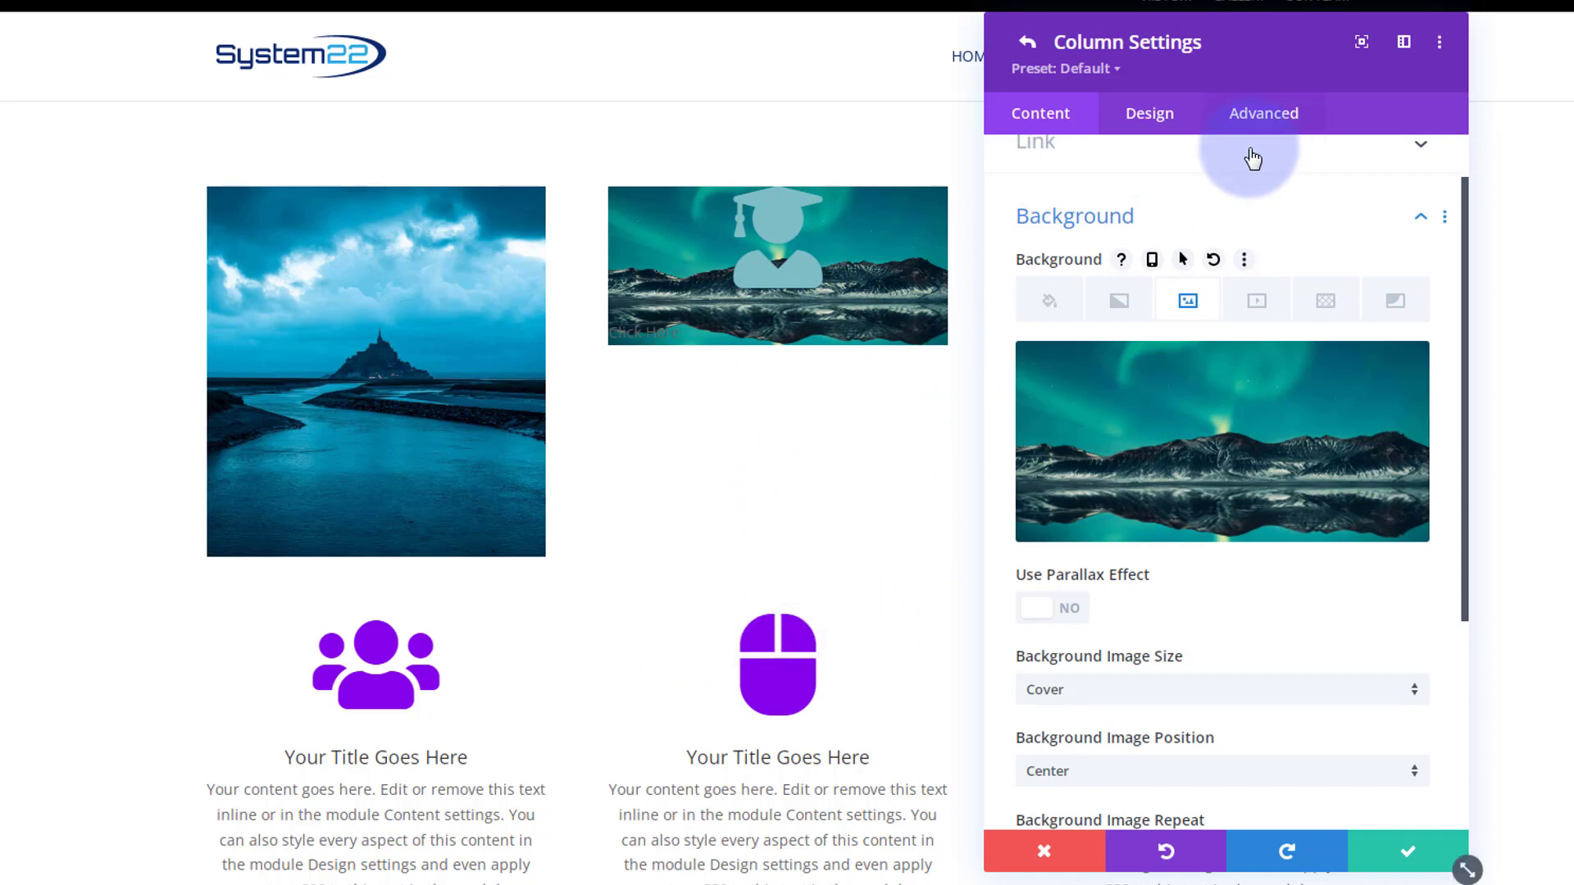
# - Enter height:350px in the middle column's Main Element custom CSS
pyautogui.click(1260, 123)
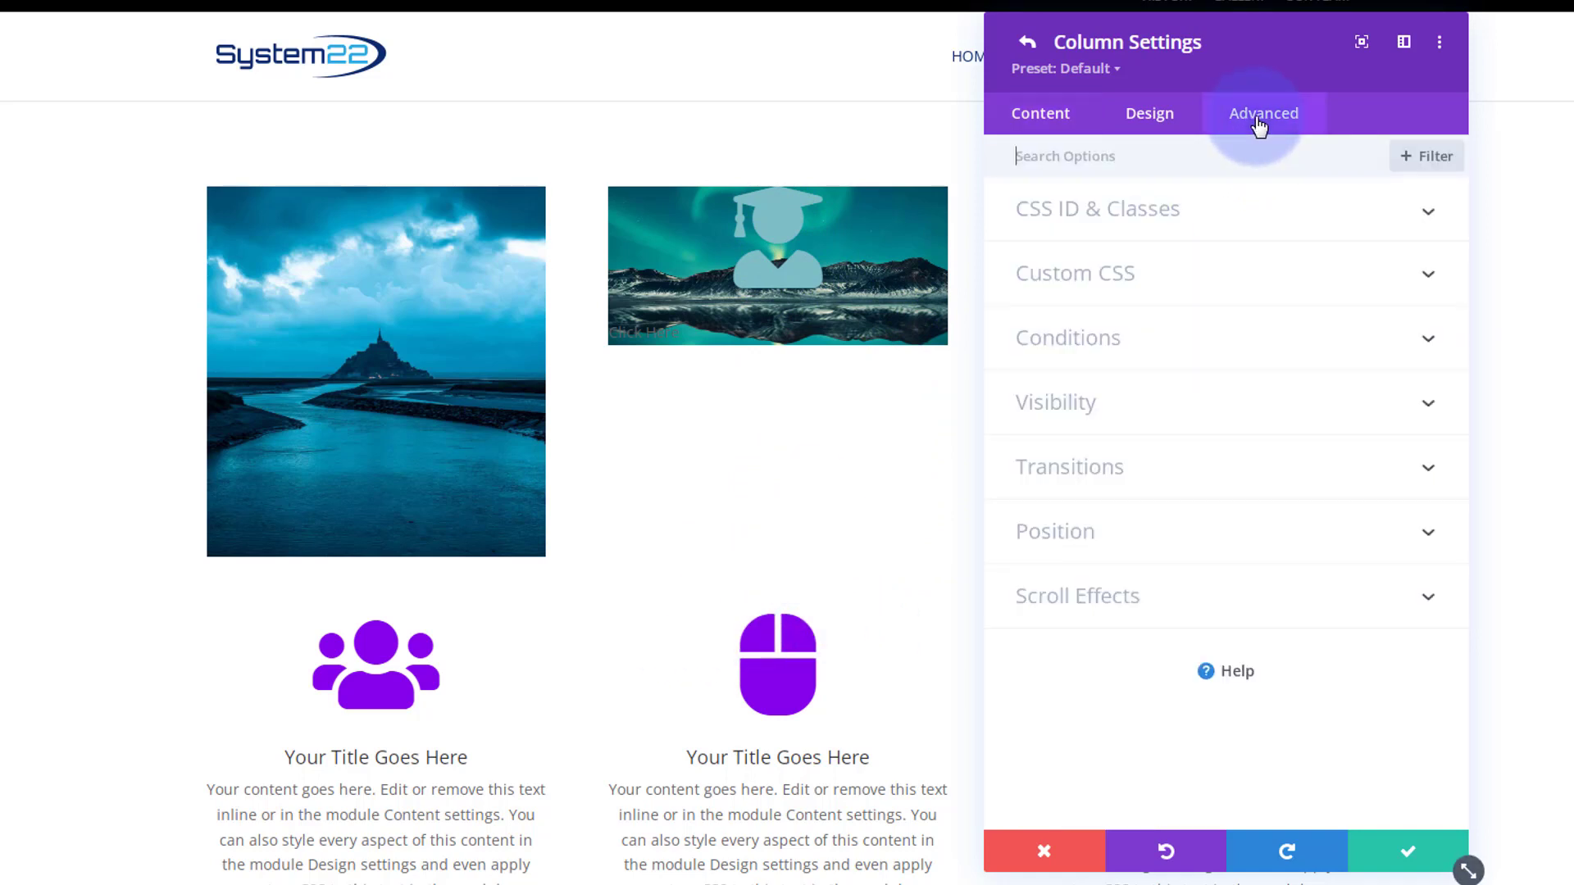
pyautogui.click(1220, 273)
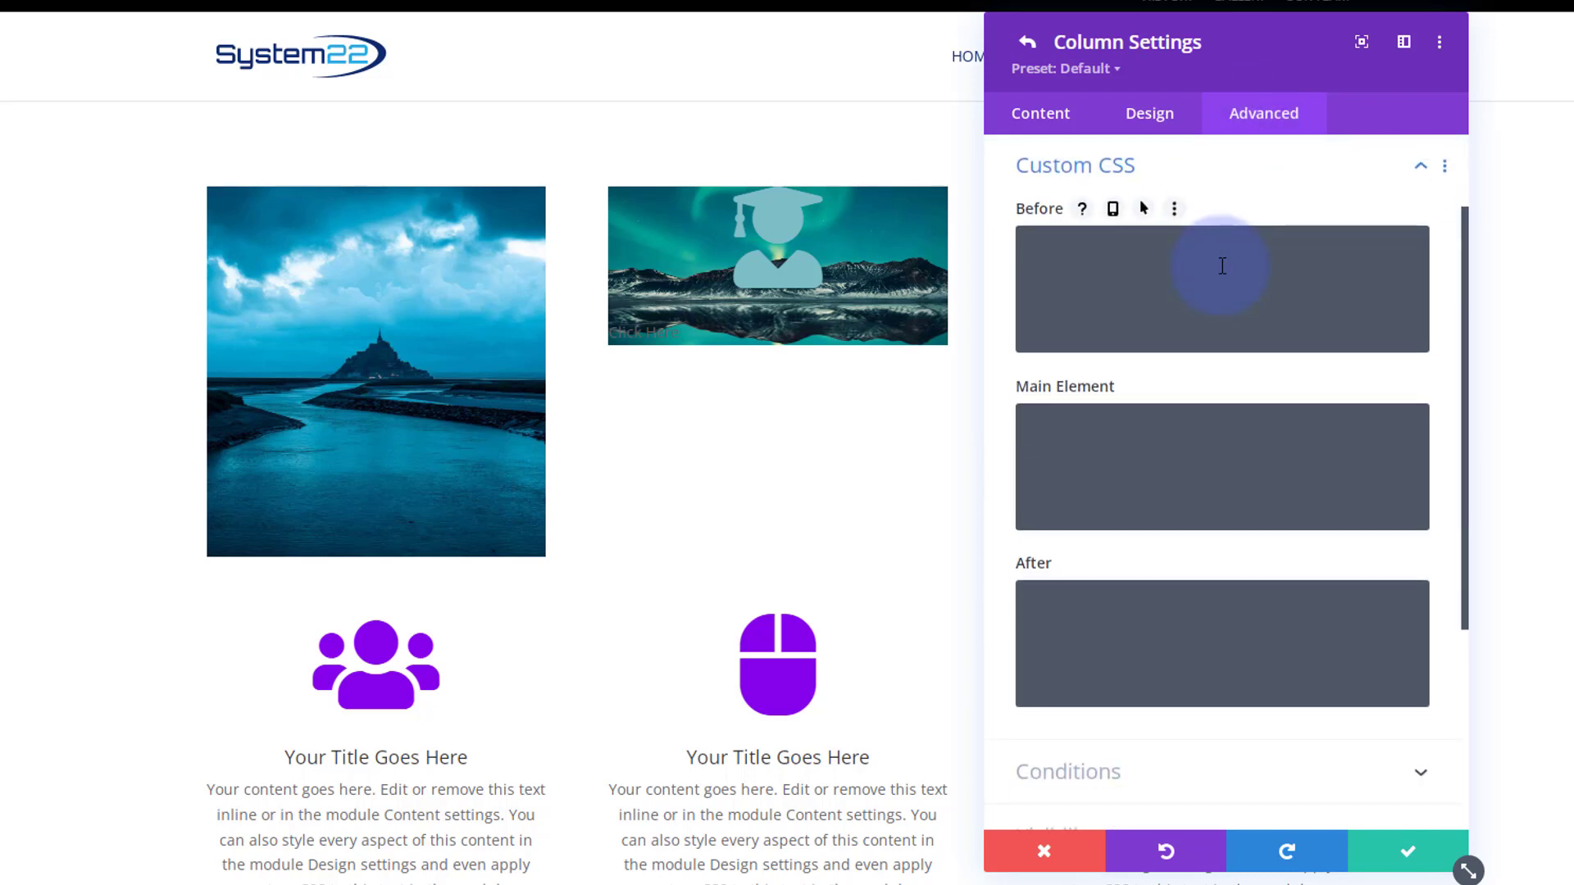
pyautogui.click(1058, 427)
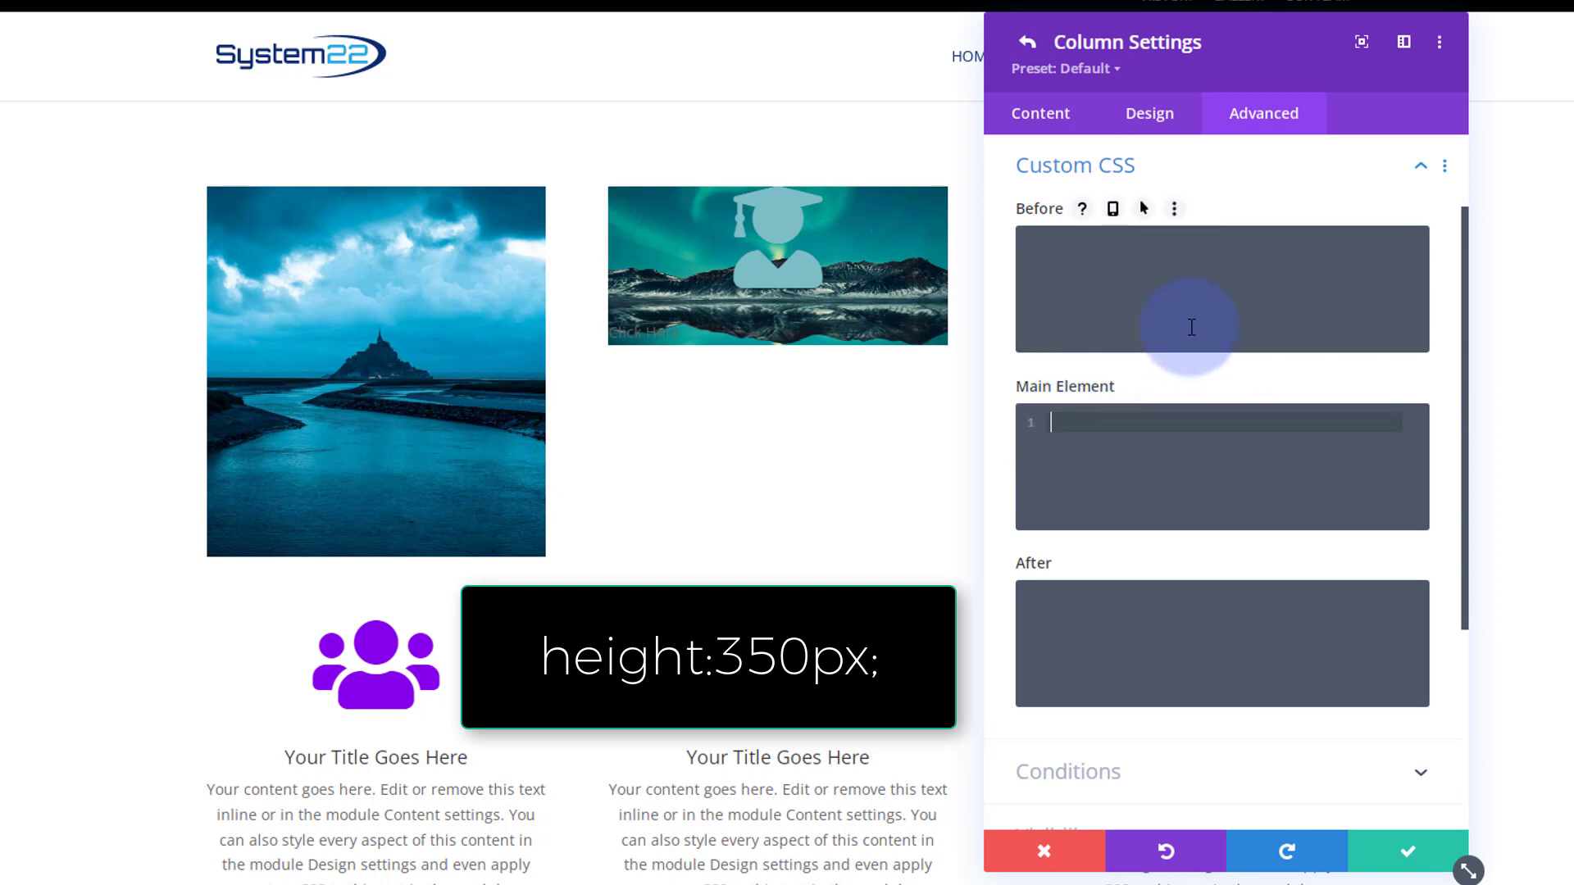
pyautogui.write('height:350px;')
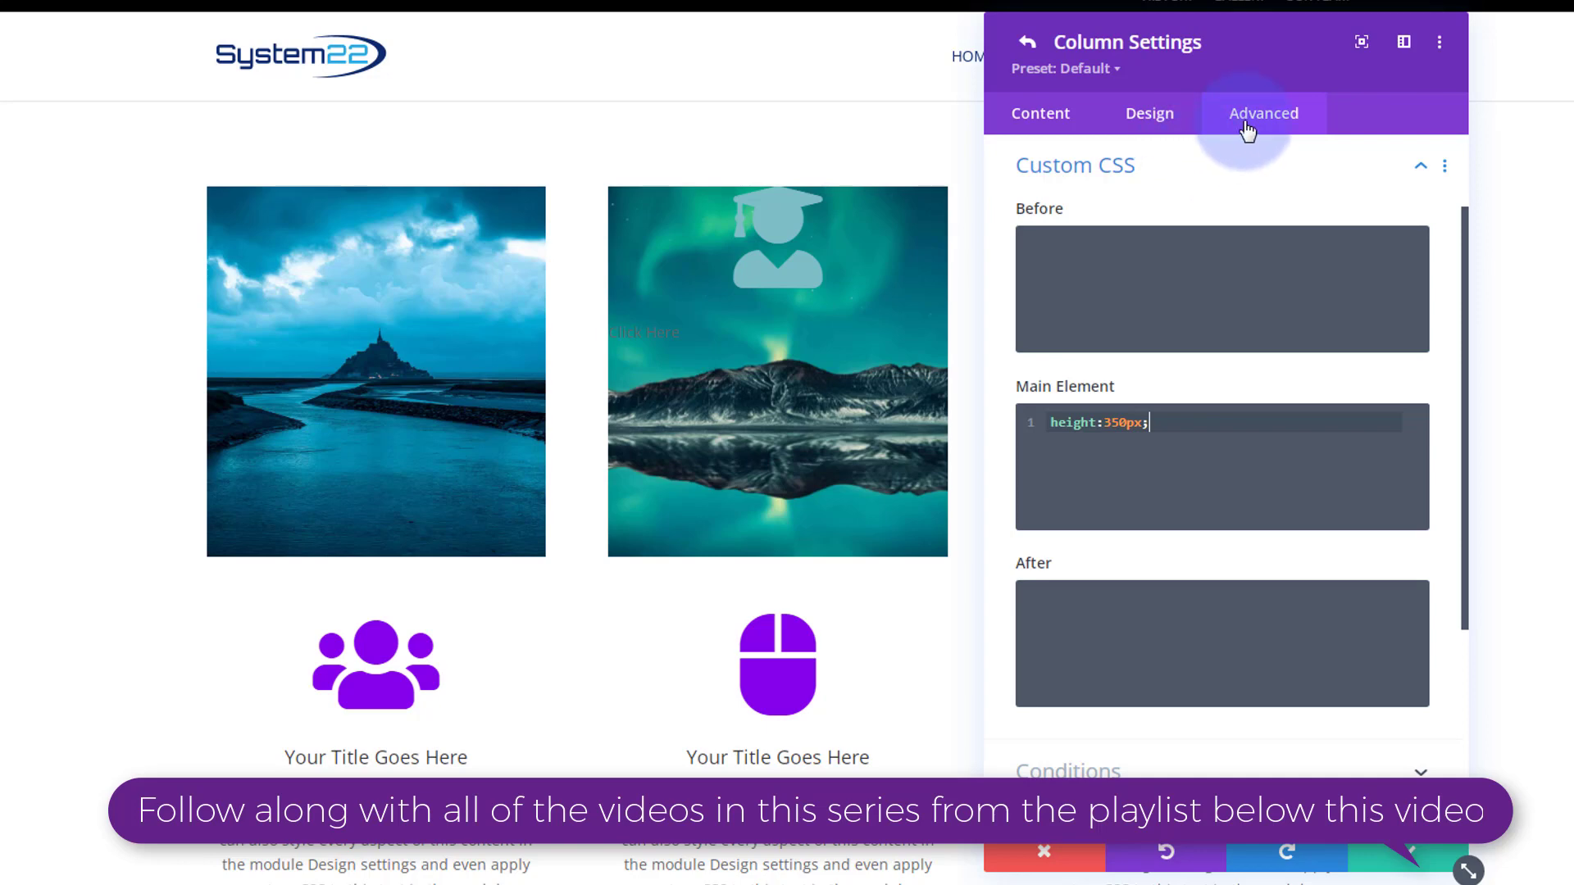
# - Set the column's horizontal and vertical overflow to Hidden and save the column settings
pyautogui.click(1187, 173)
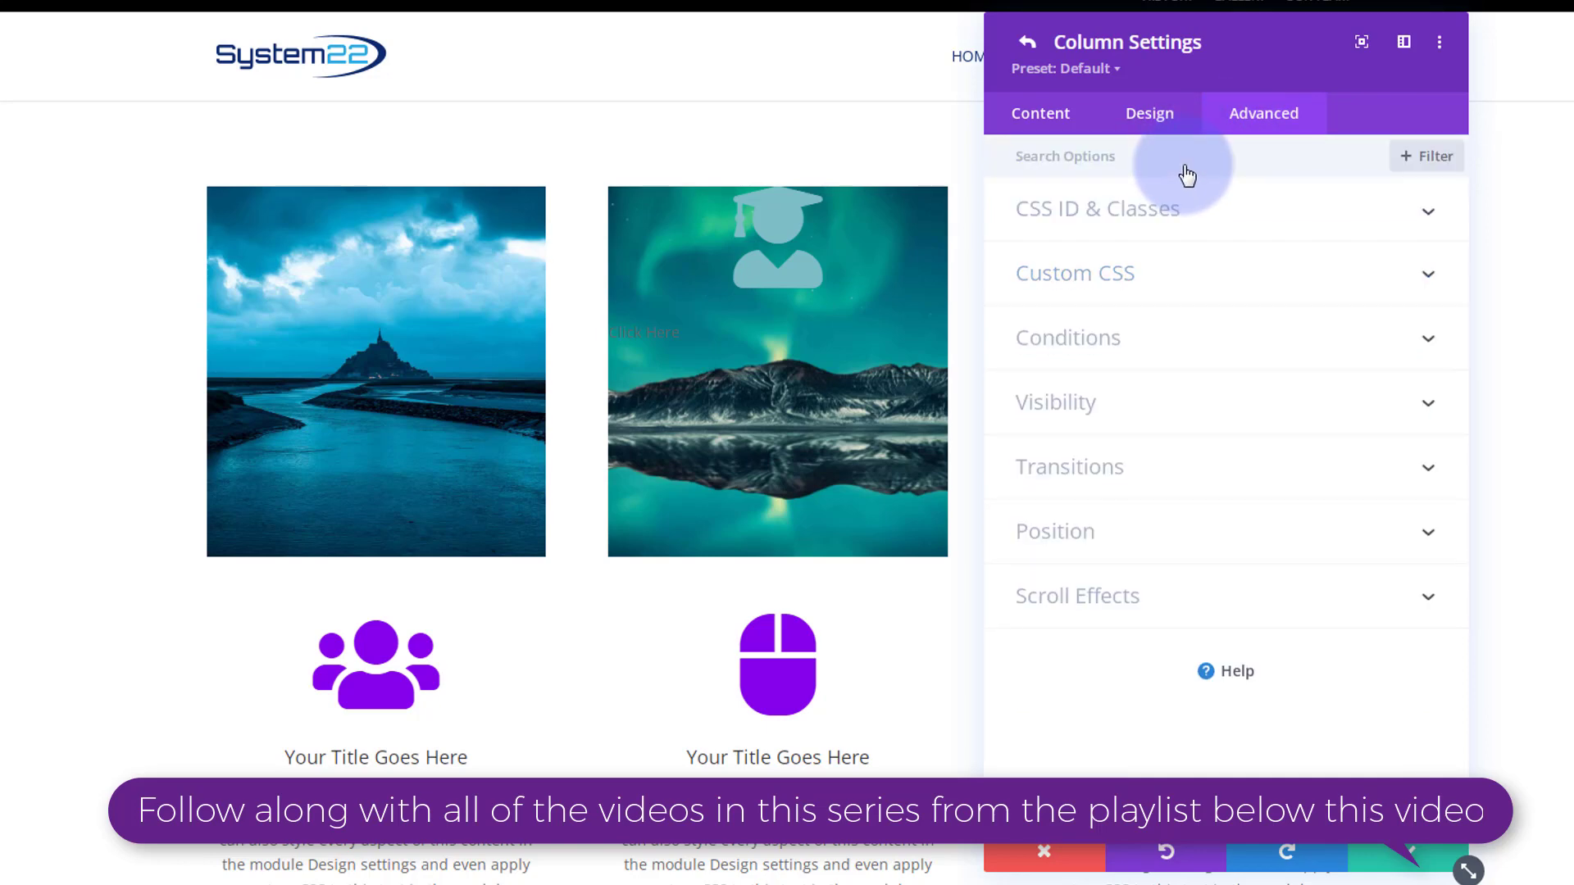
pyautogui.click(1170, 414)
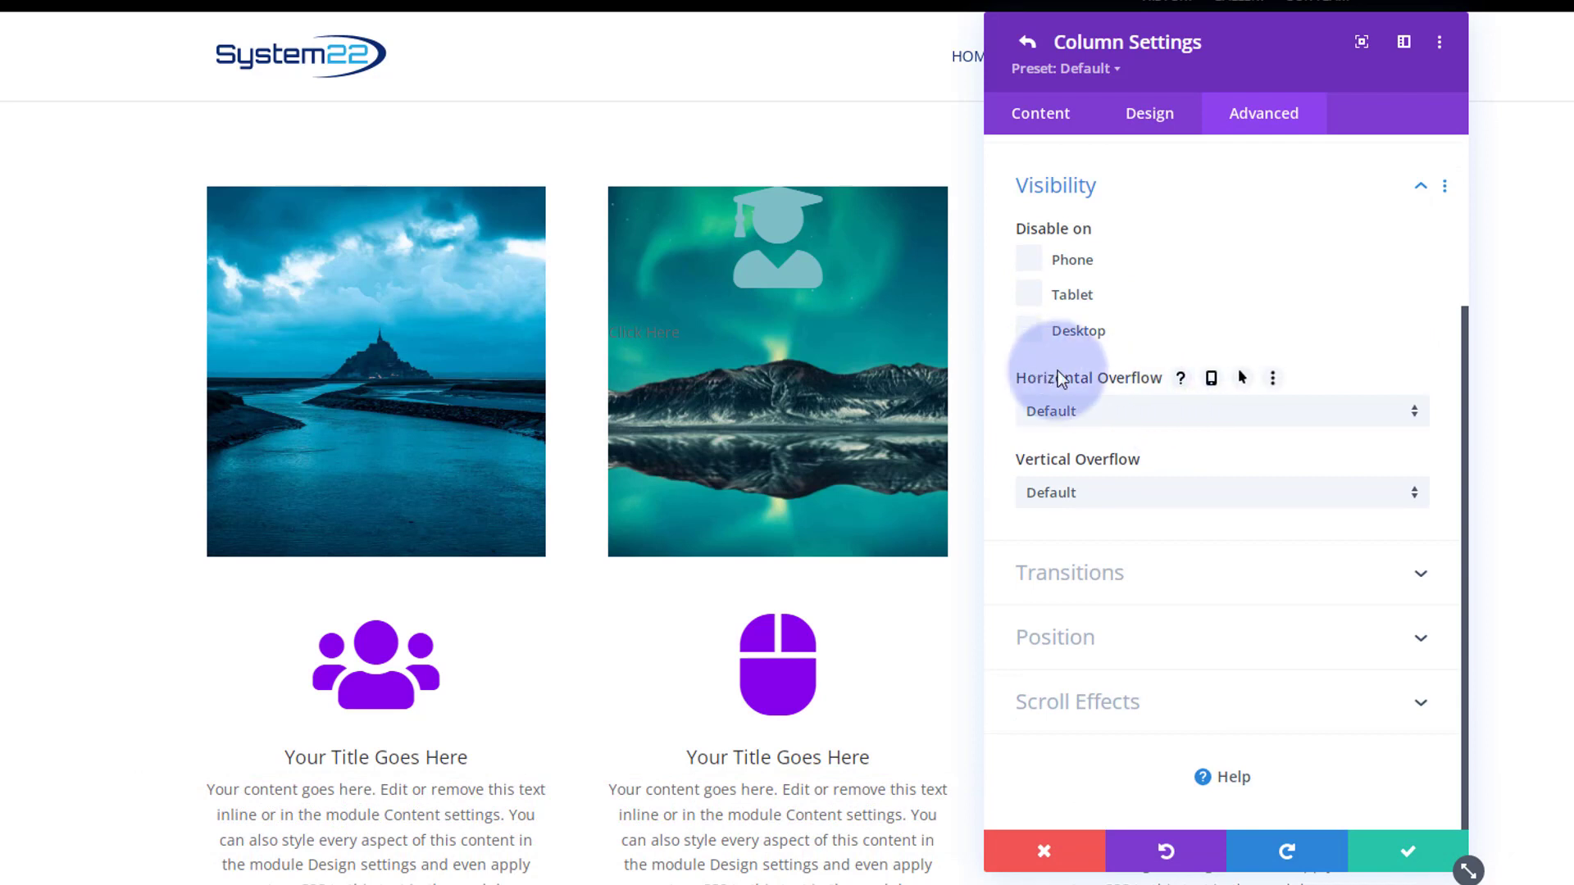
pyautogui.click(1140, 412)
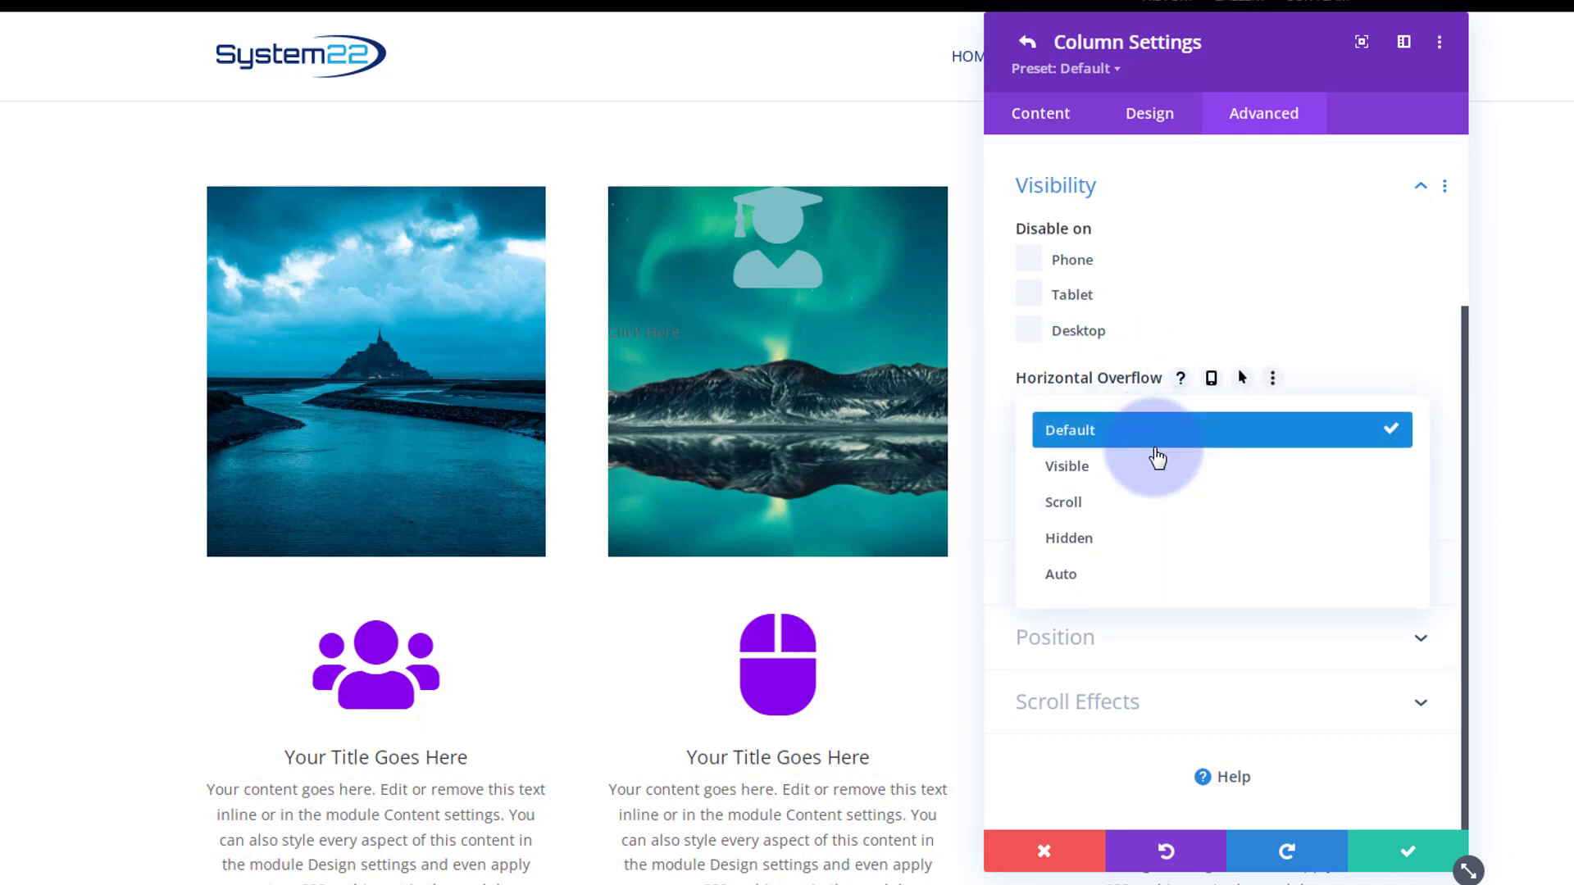
pyautogui.click(1134, 541)
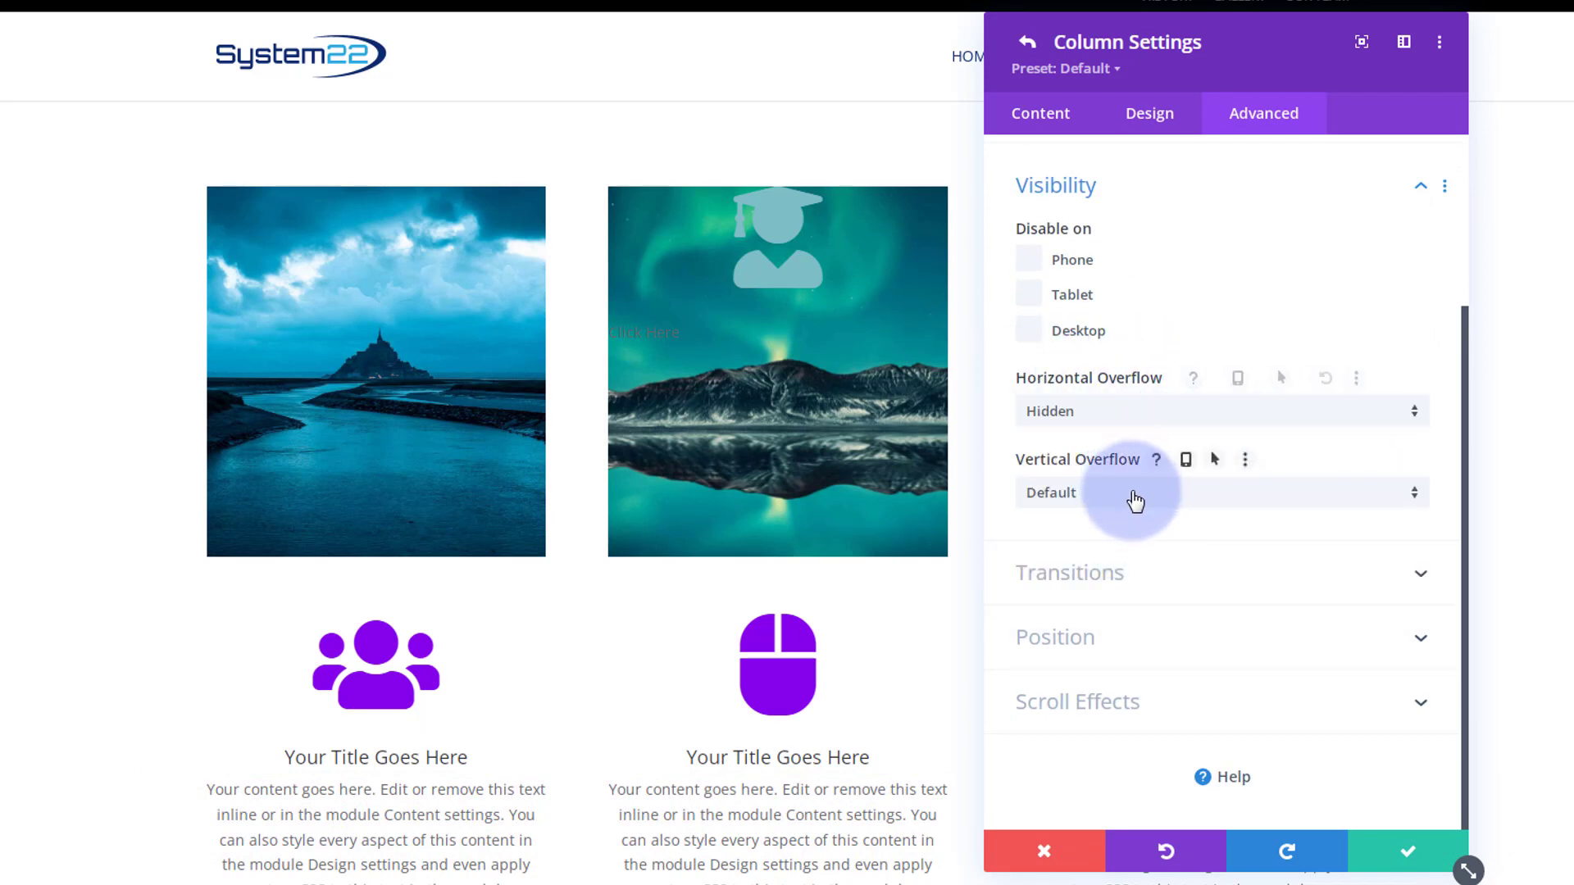
pyautogui.click(1130, 494)
pyautogui.click(1125, 620)
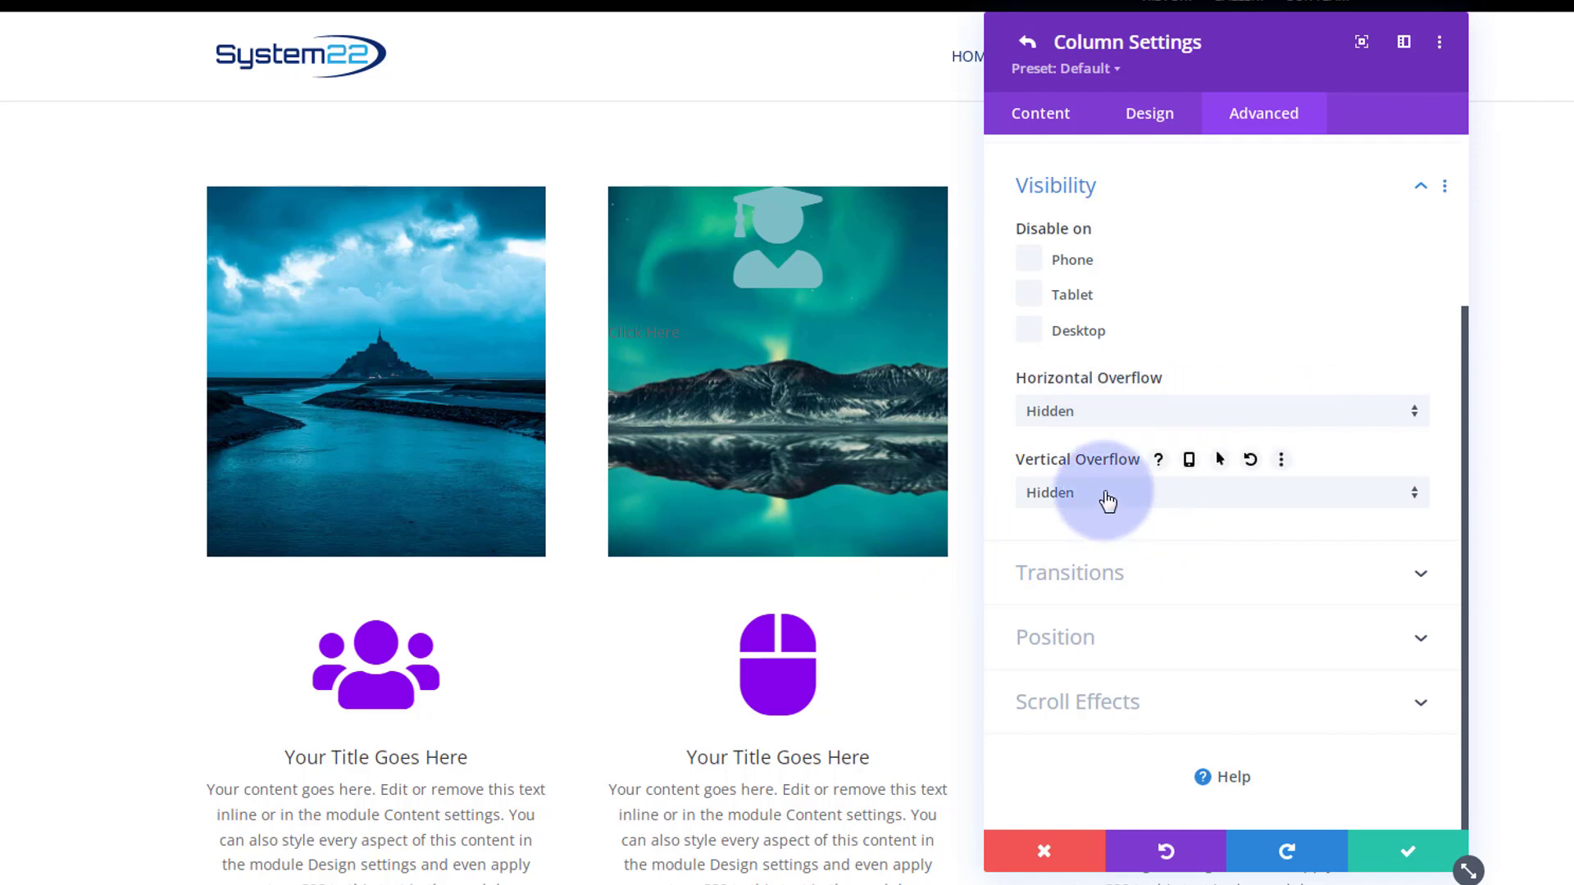
pyautogui.click(1395, 856)
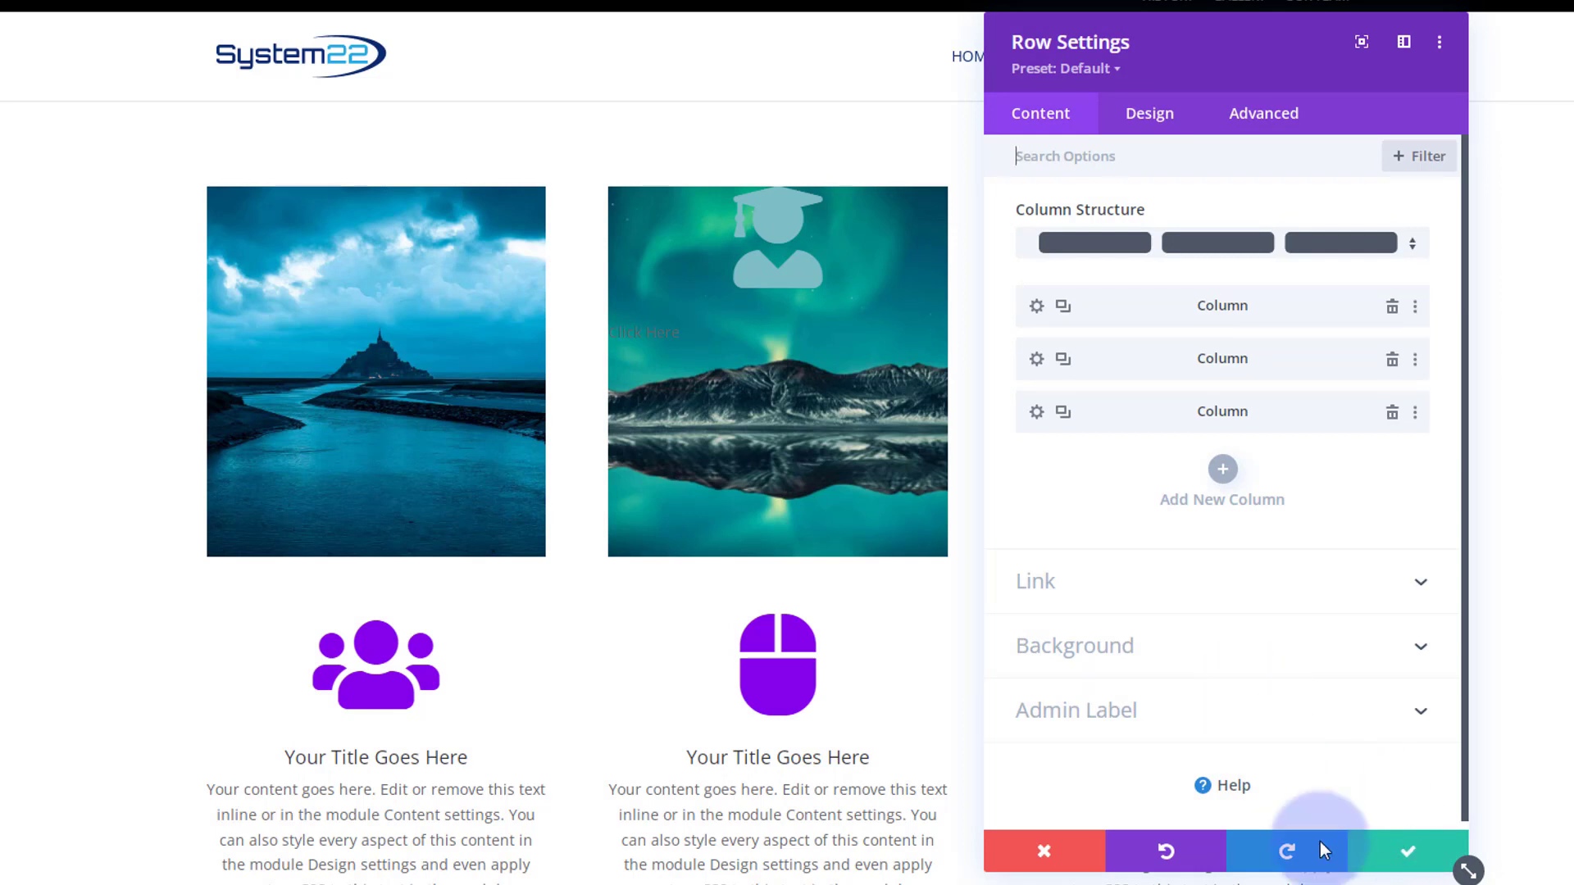
# - Save the row settings and set the blurb's icon colour to white (#ffffff)
pyautogui.click(1409, 854)
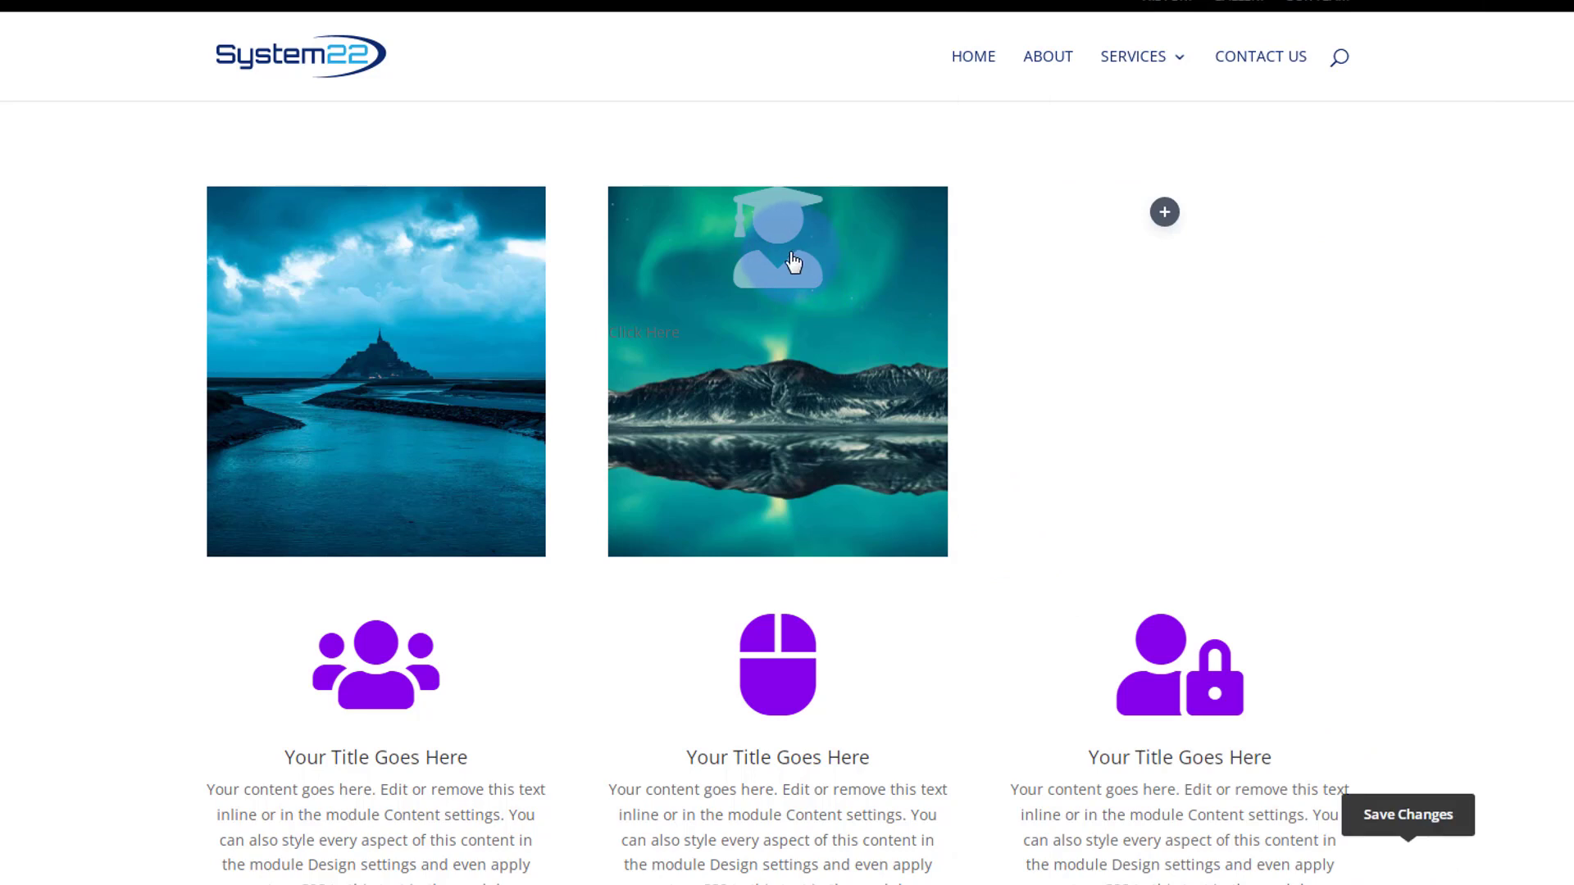
pyautogui.moveTo(767, 246)
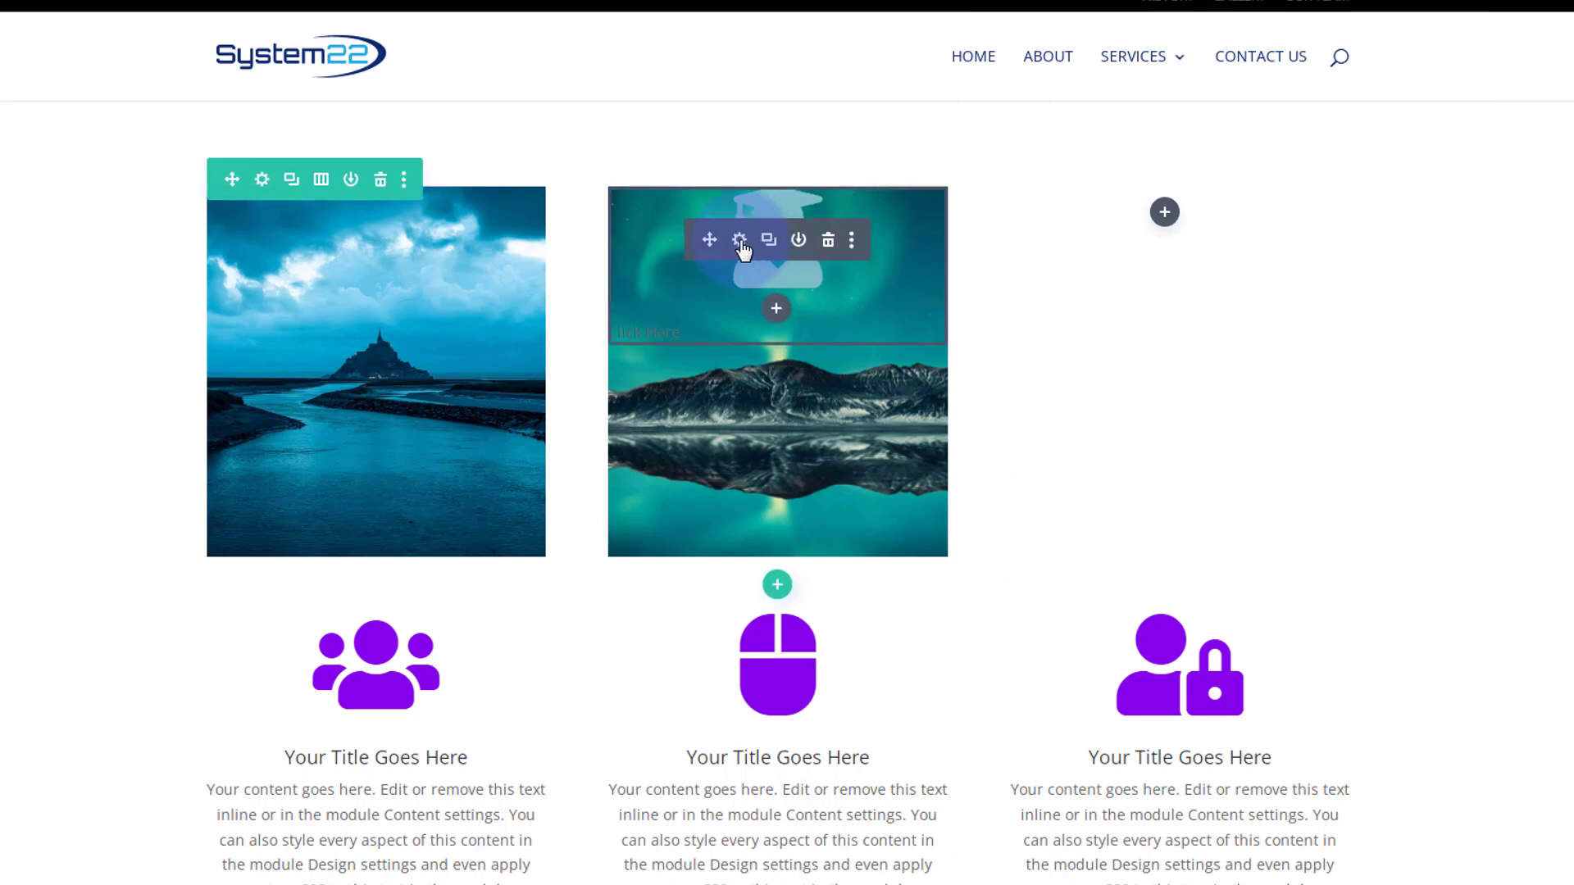
pyautogui.click(740, 242)
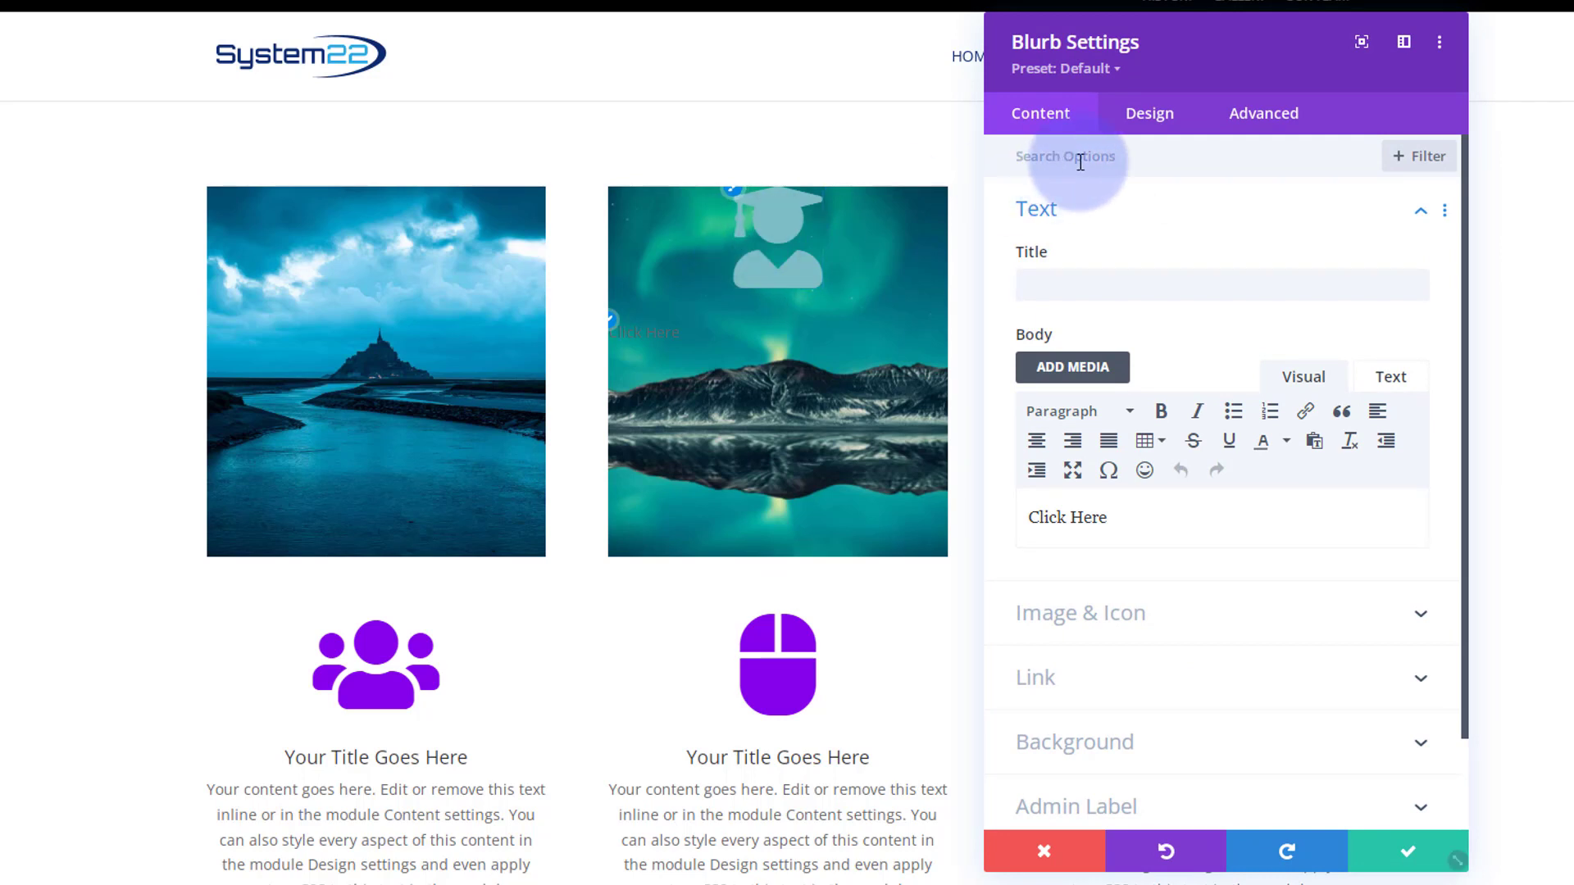
pyautogui.click(1159, 120)
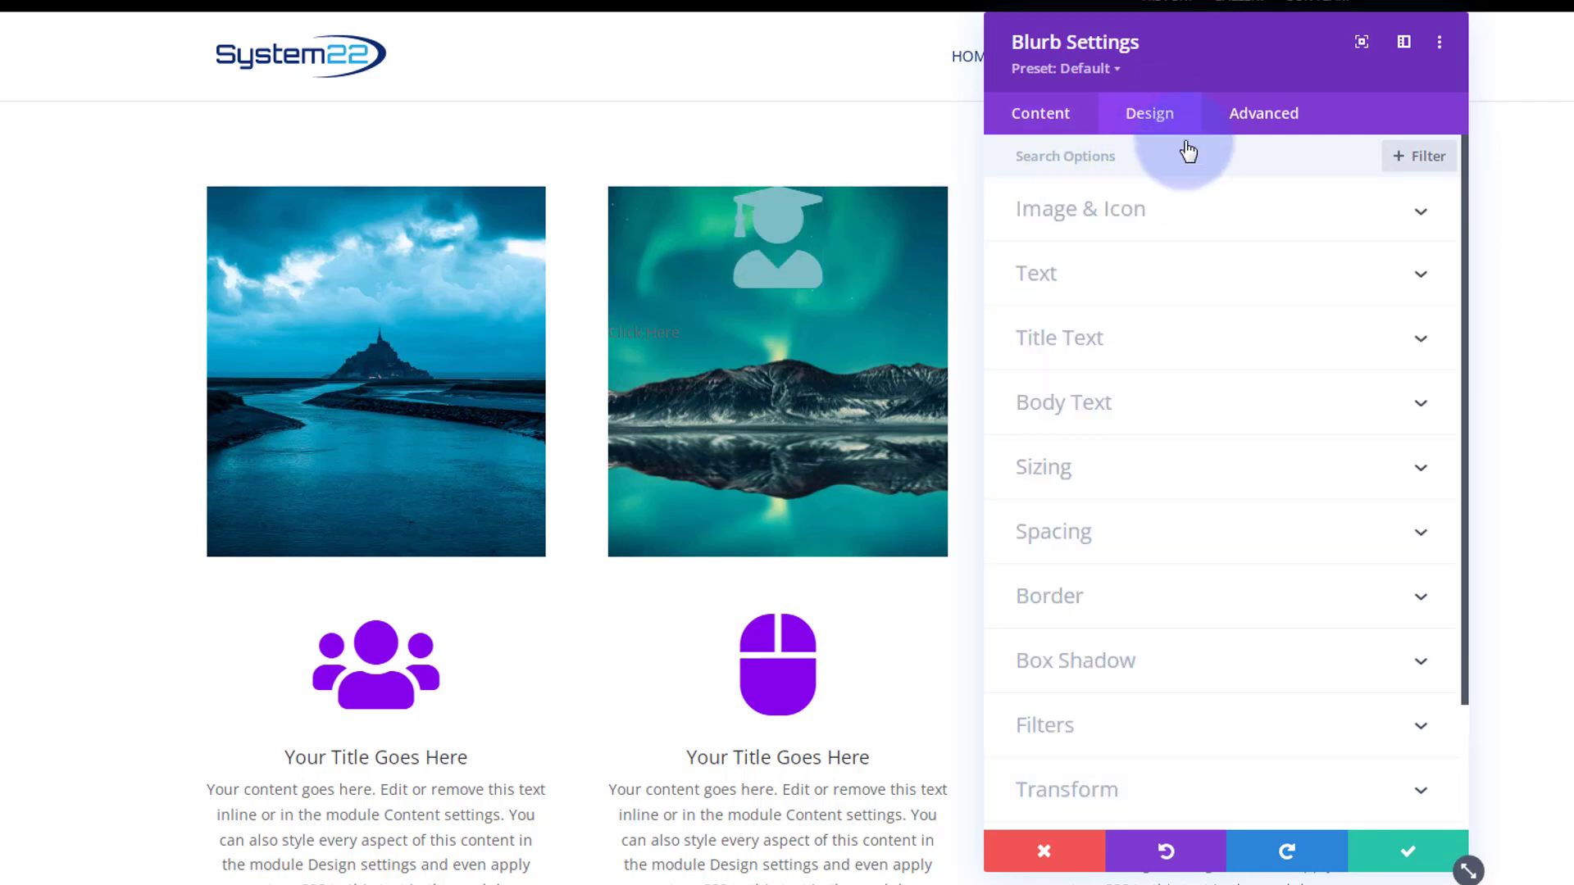
pyautogui.click(1212, 211)
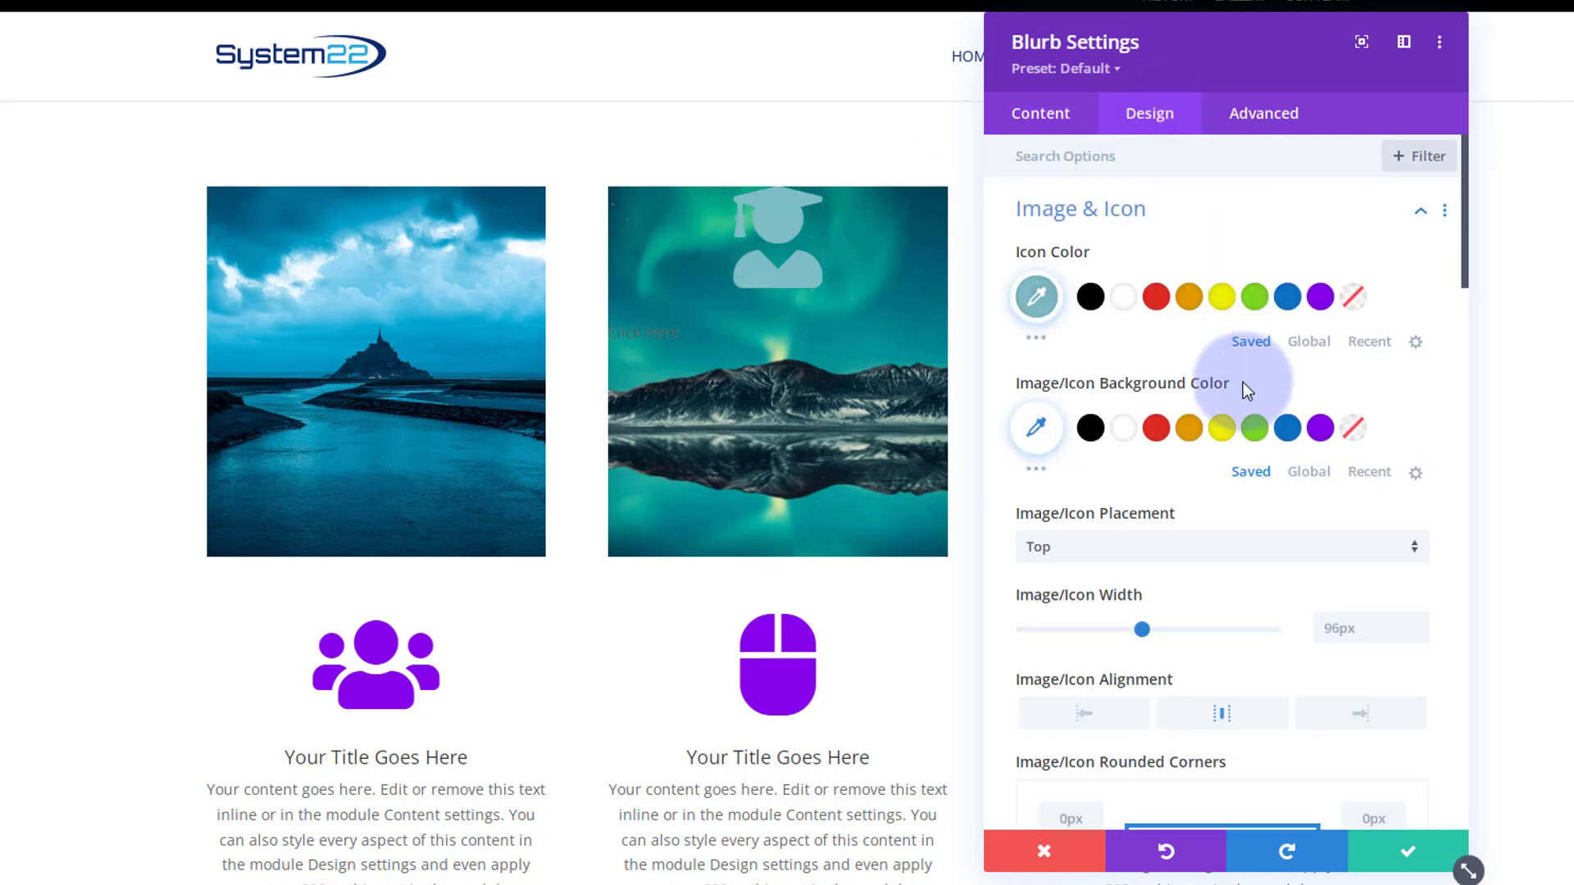
pyautogui.click(1124, 299)
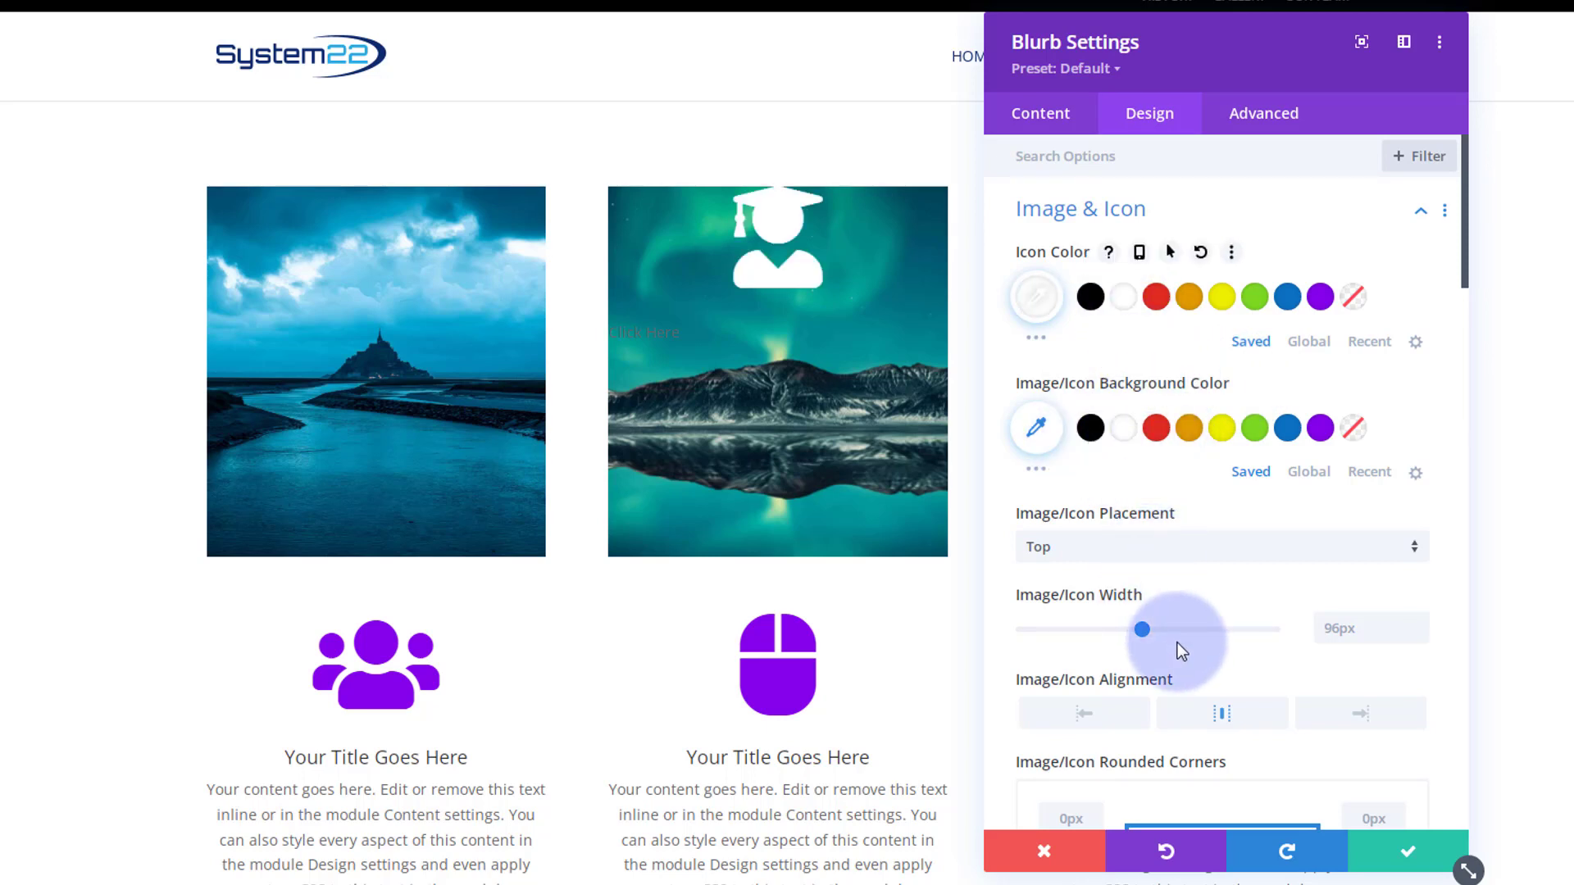
pyautogui.scroll(-6, 1183, 623)
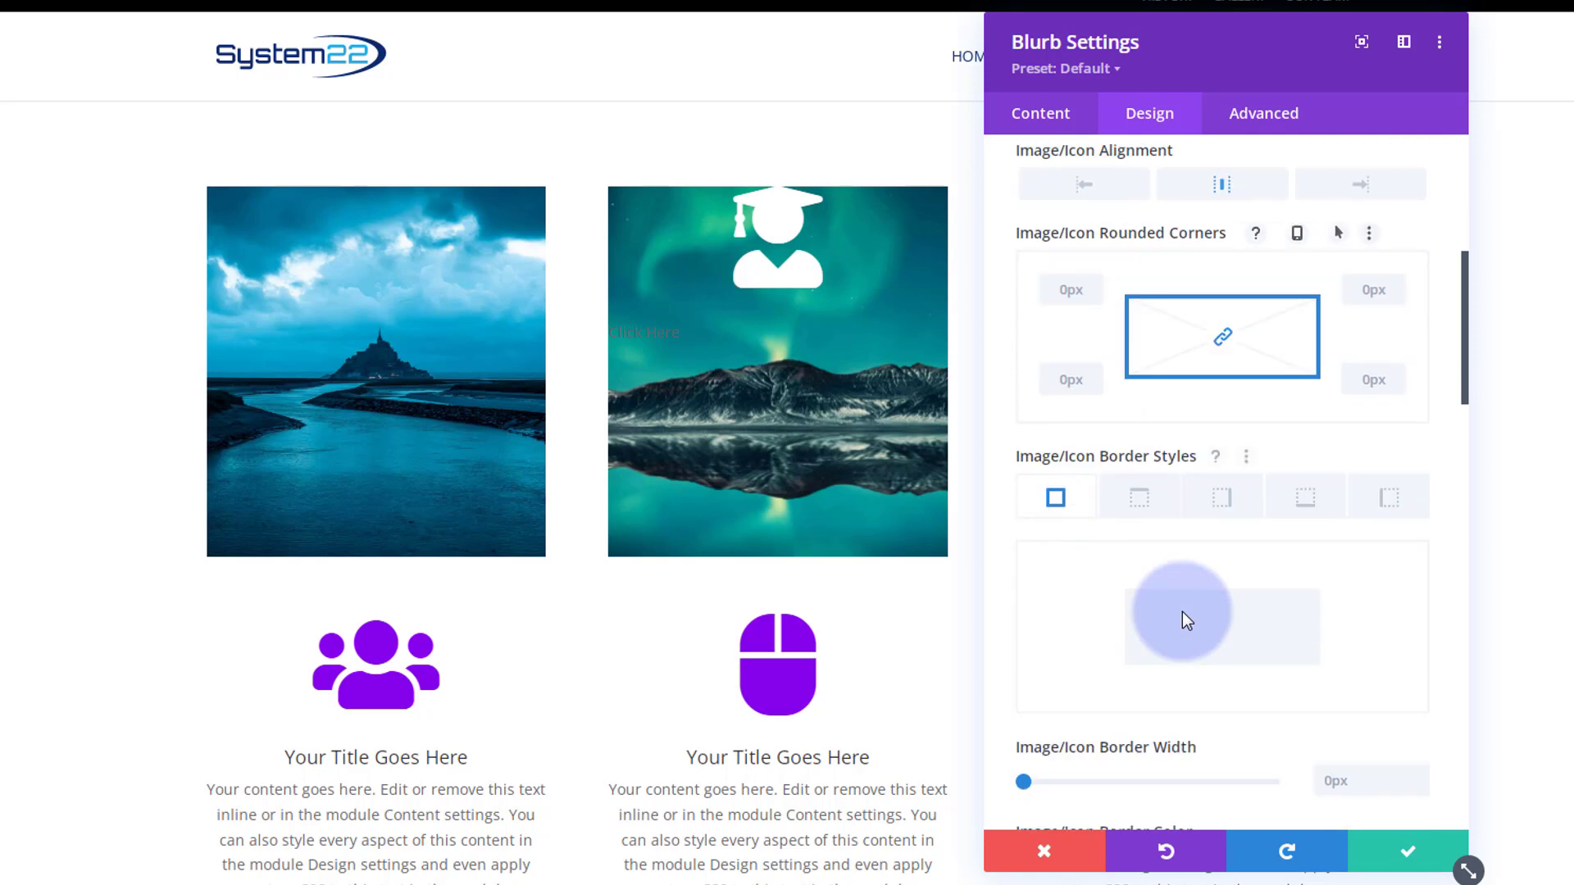
pyautogui.scroll(2, 1182, 611)
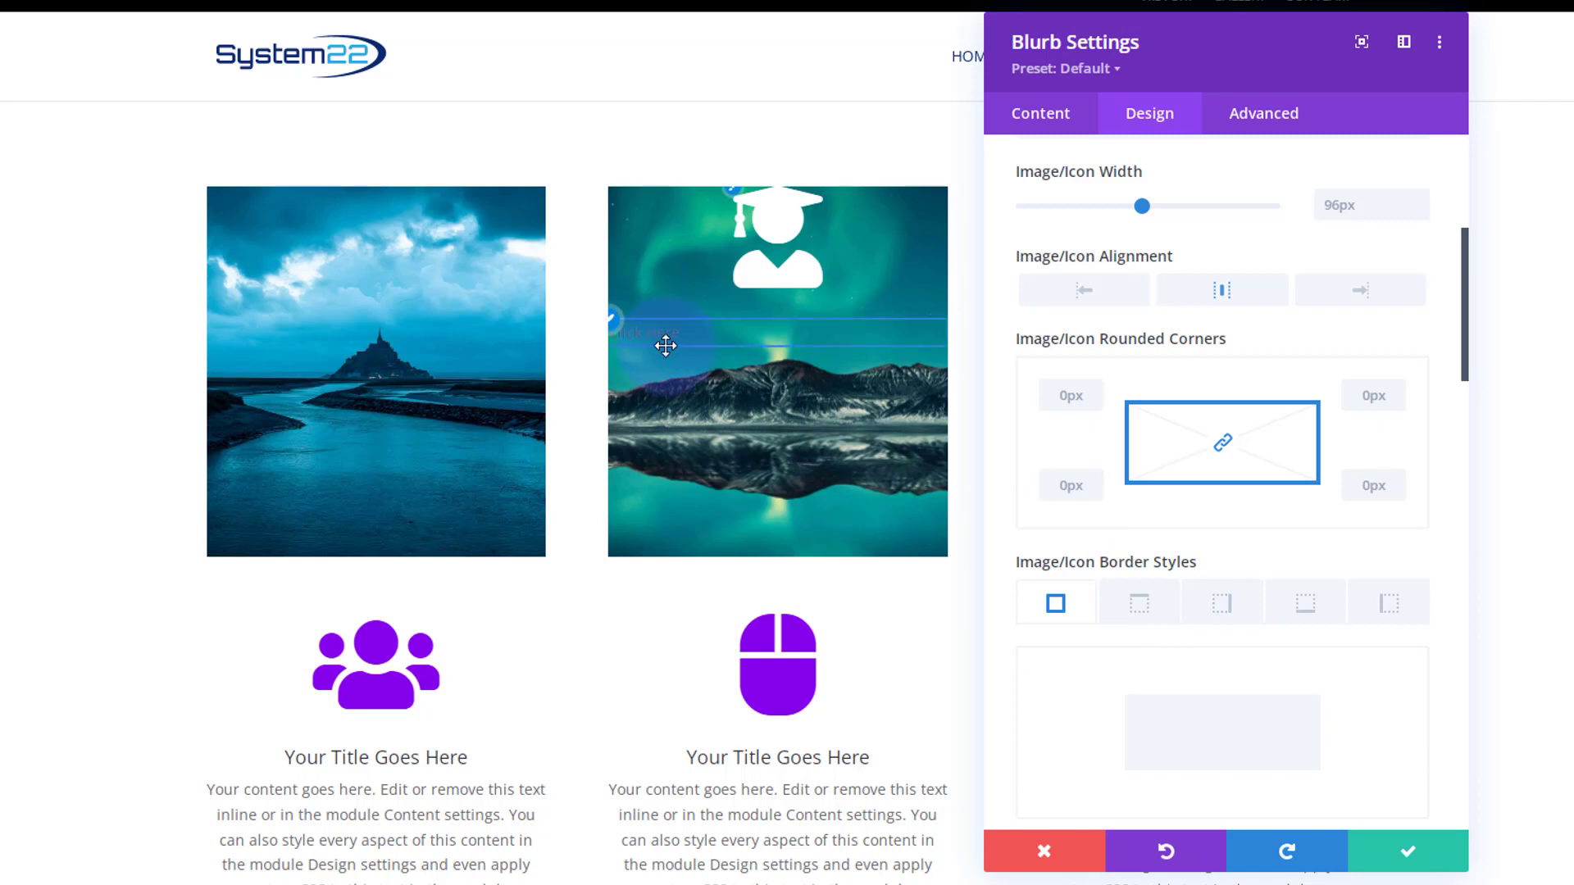
# - Make the Click Here body text white and centre-aligned
pyautogui.click(615, 332)
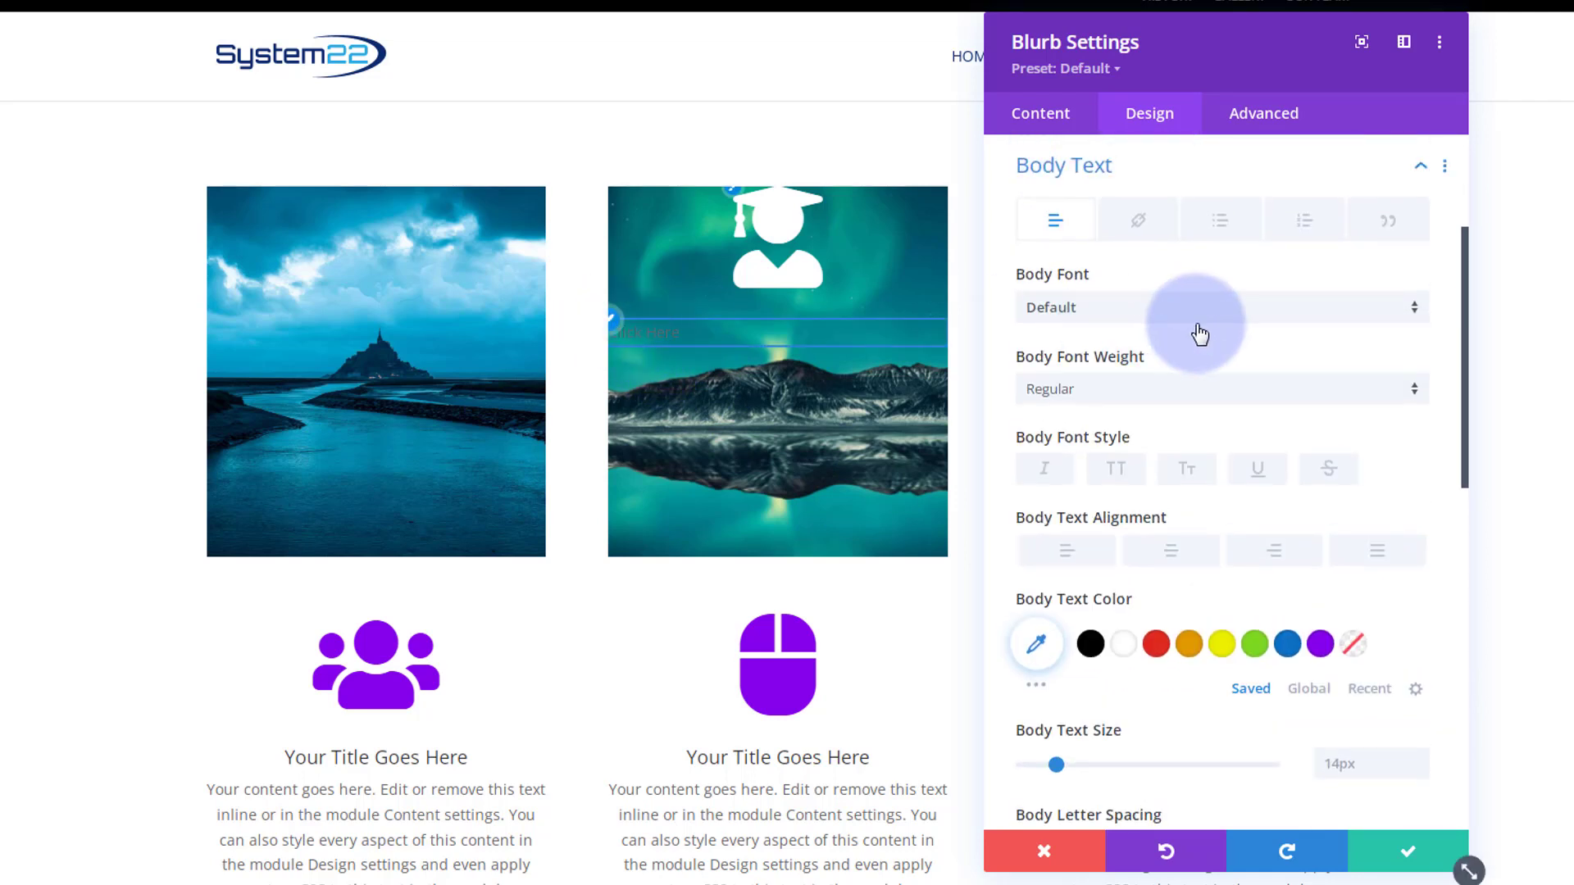
pyautogui.click(1124, 645)
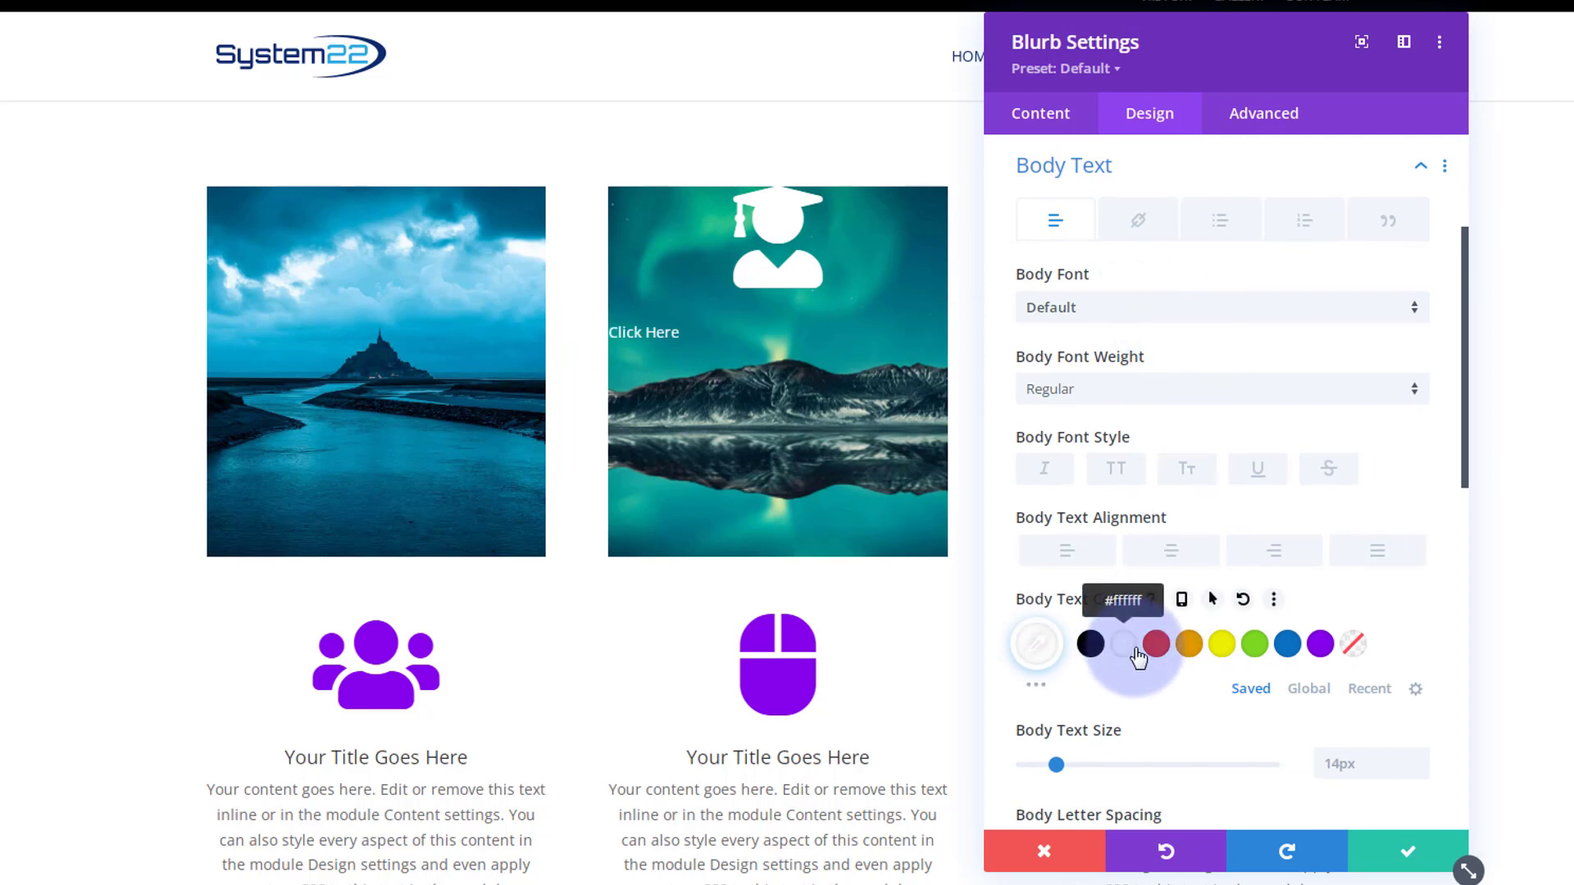
pyautogui.scroll(-5, 1138, 655)
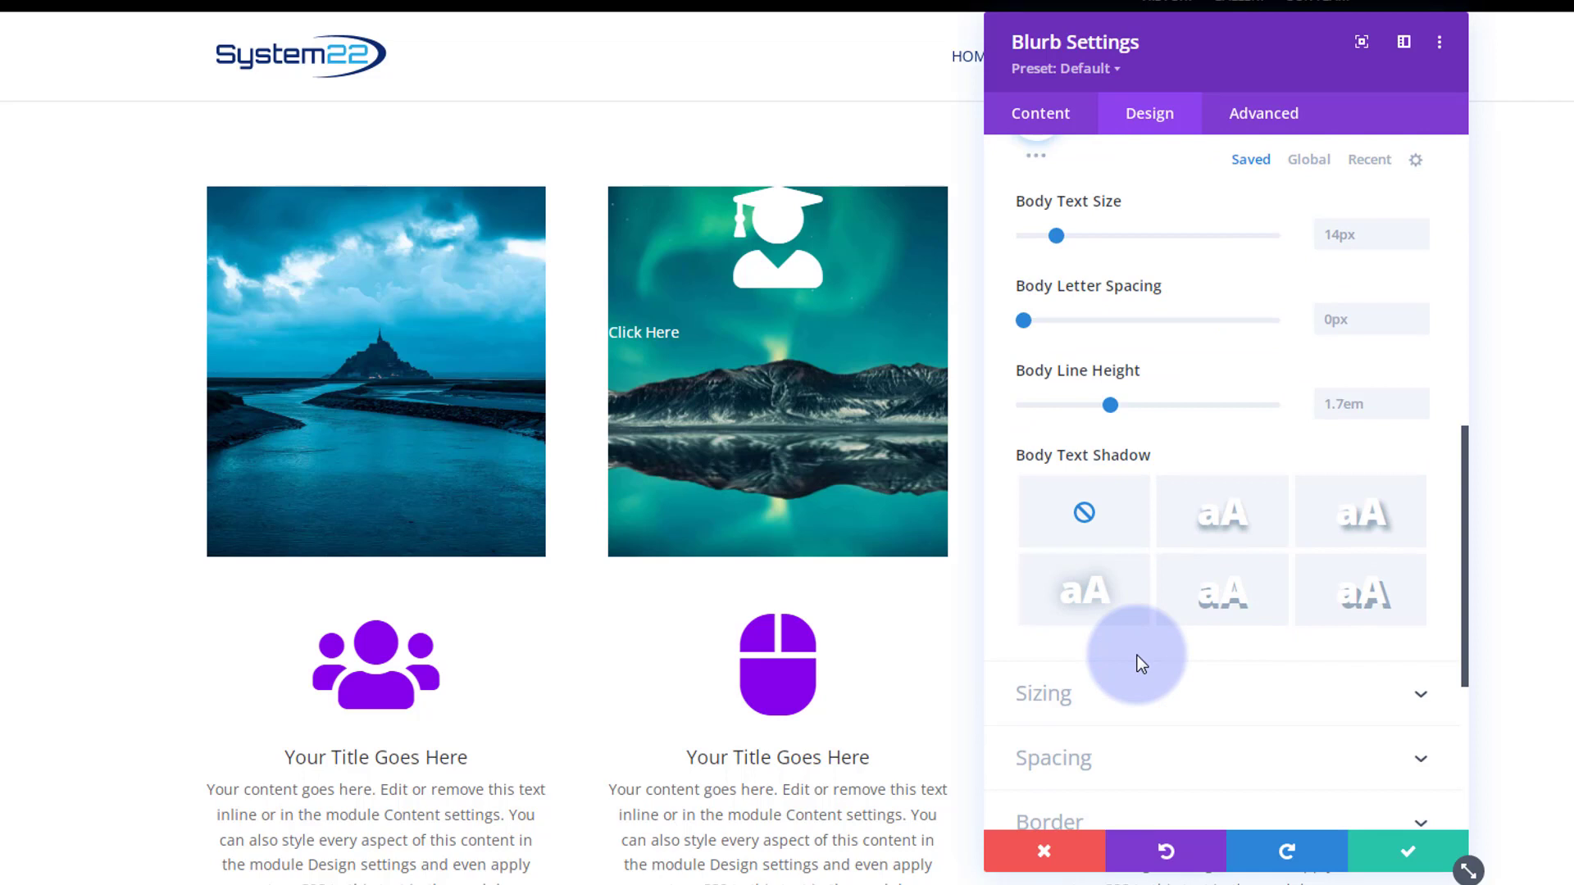
pyautogui.scroll(6, 1139, 655)
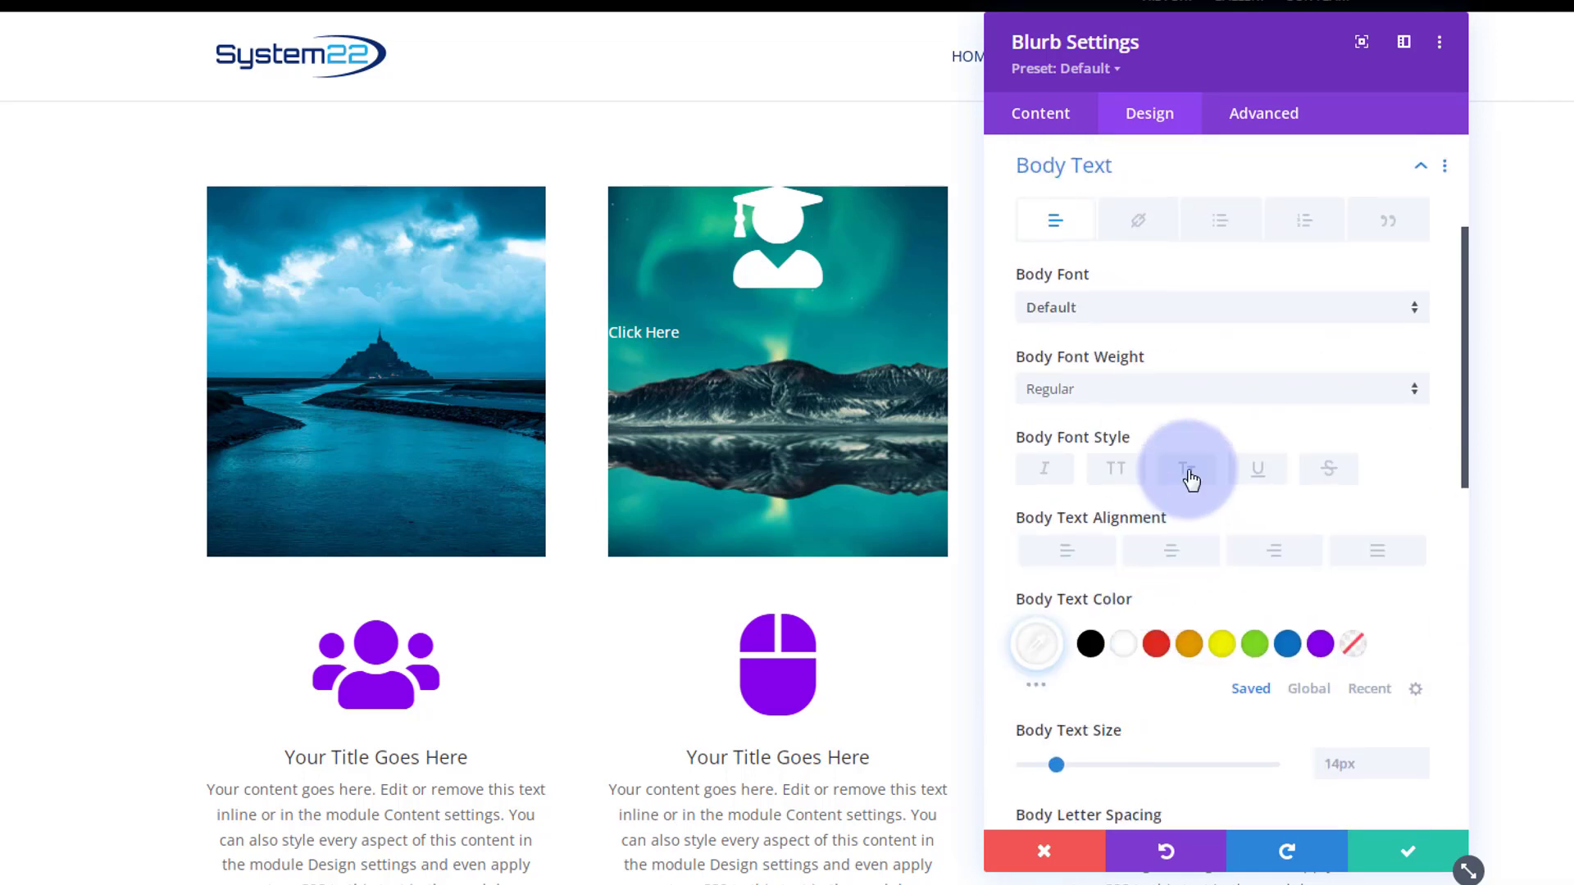
pyautogui.click(1174, 551)
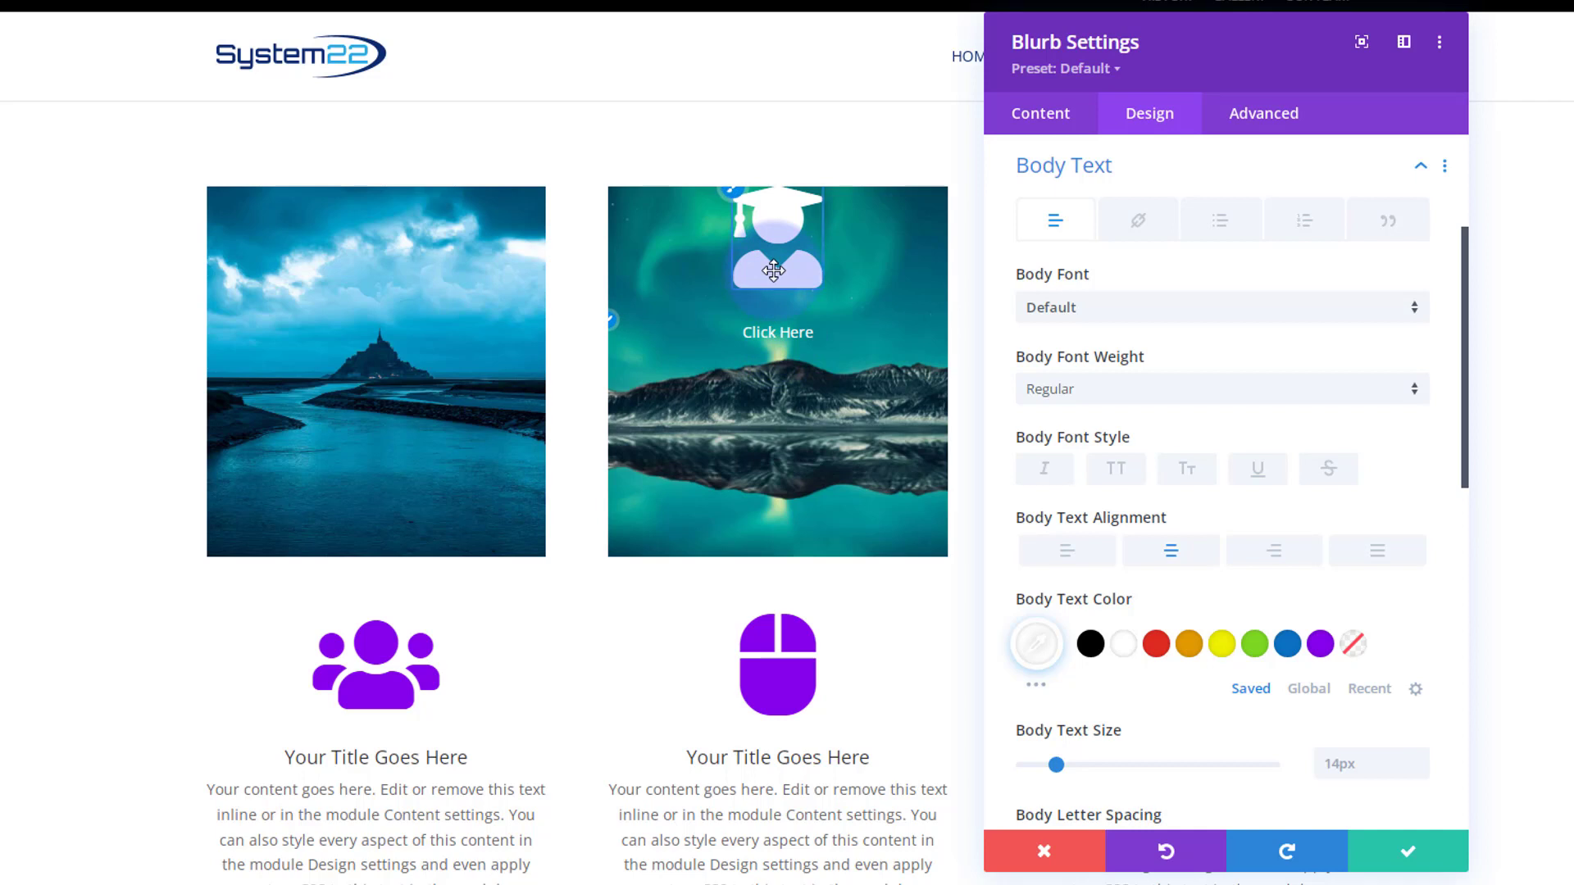
# - Enter margin-bottom:0px in the blurb's Blurb Image custom CSS box
pyautogui.click(1273, 119)
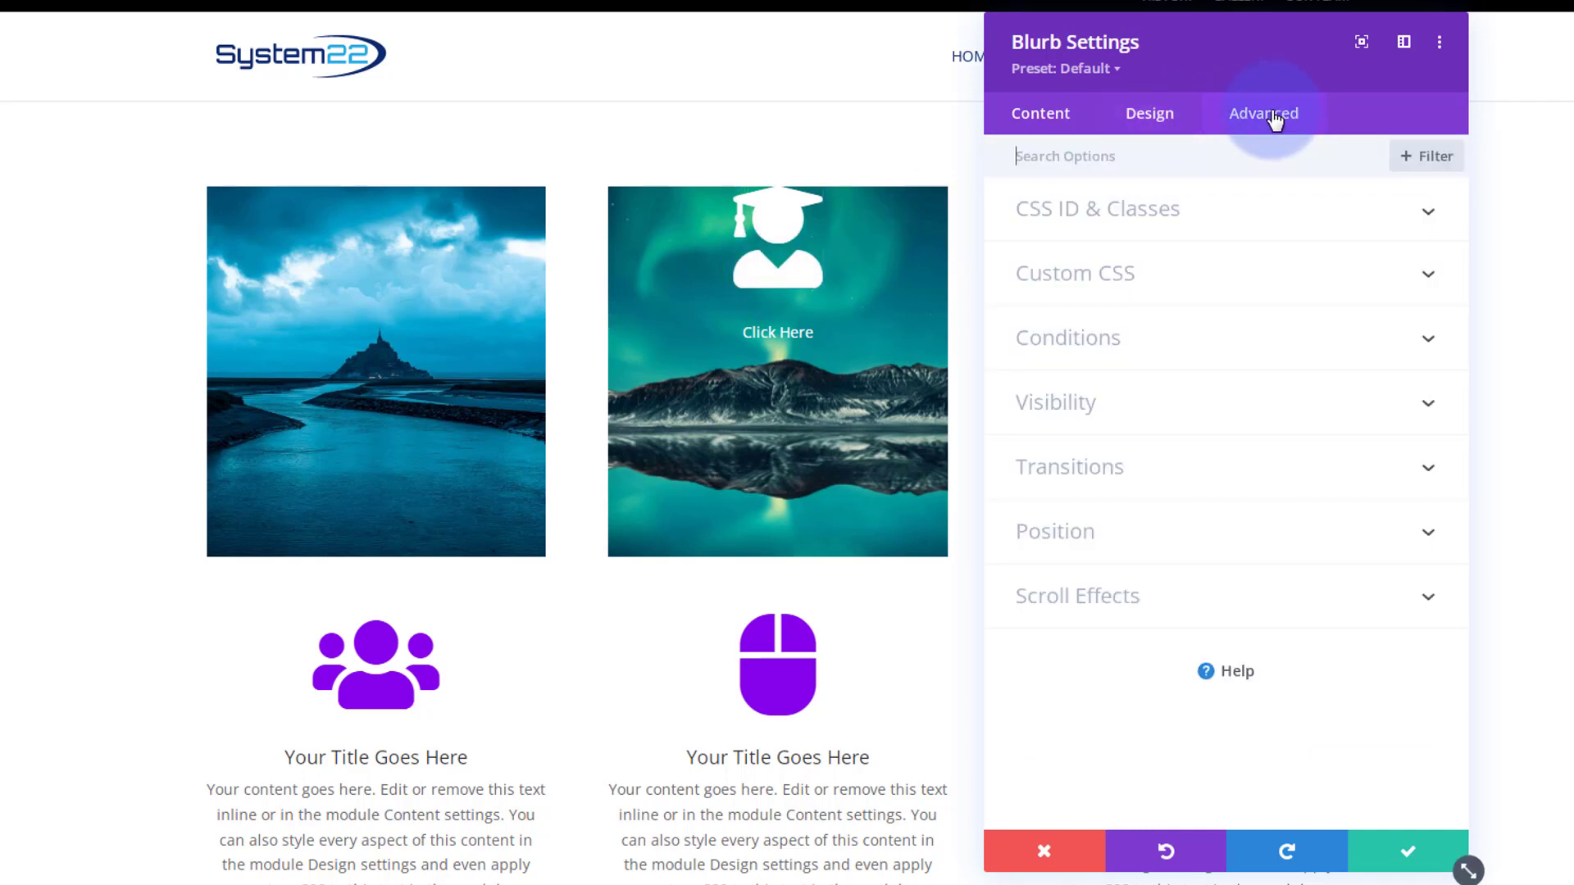
pyautogui.click(1219, 278)
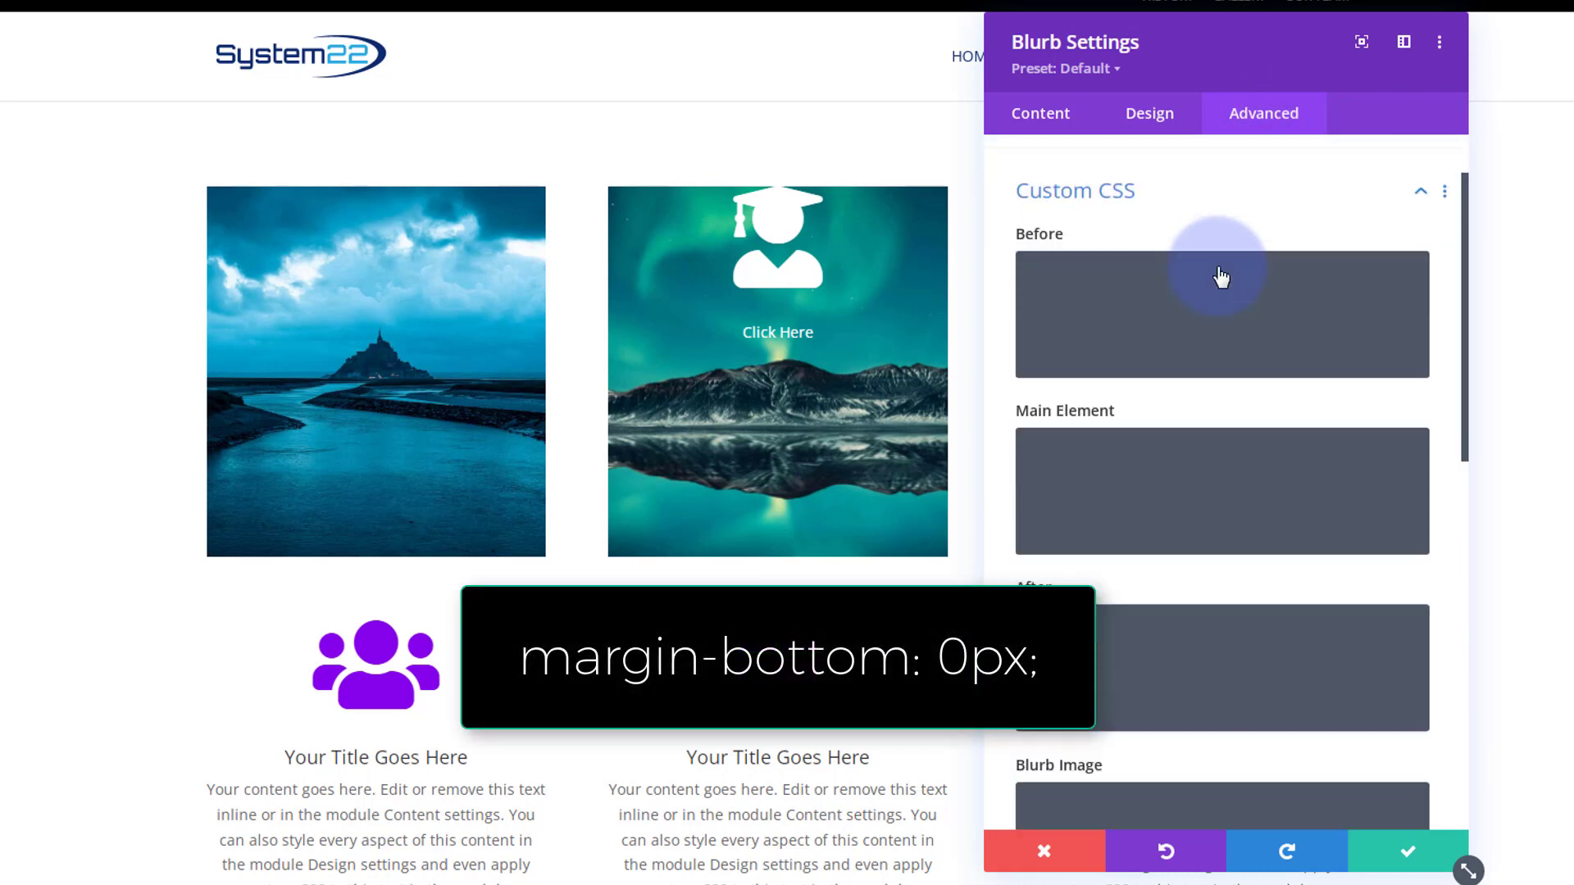
pyautogui.scroll(-4, 1233, 430)
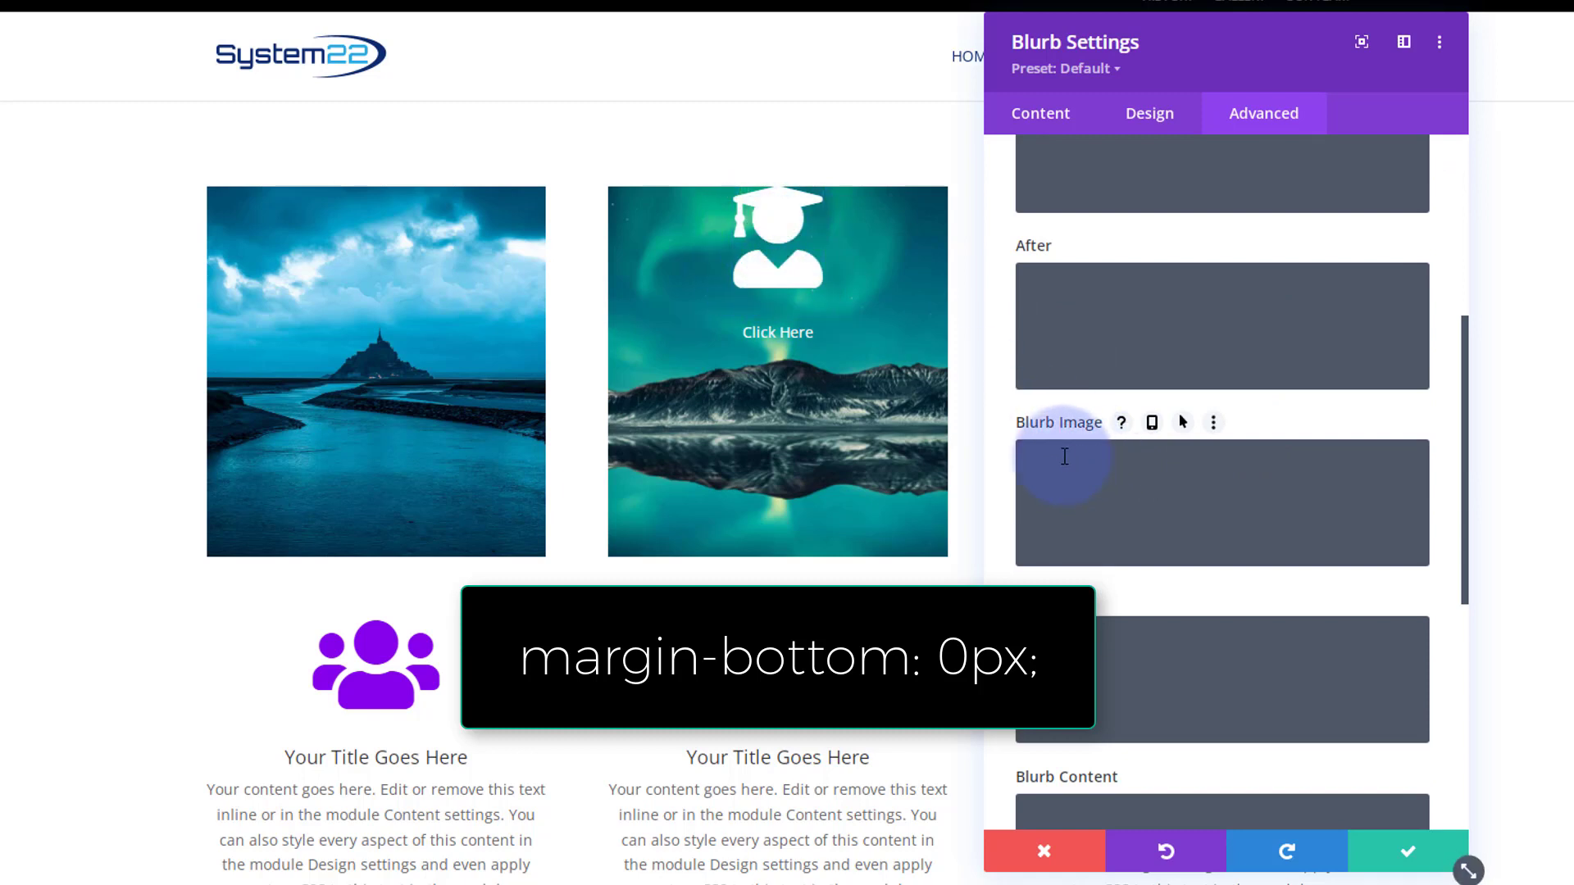
pyautogui.click(1061, 452)
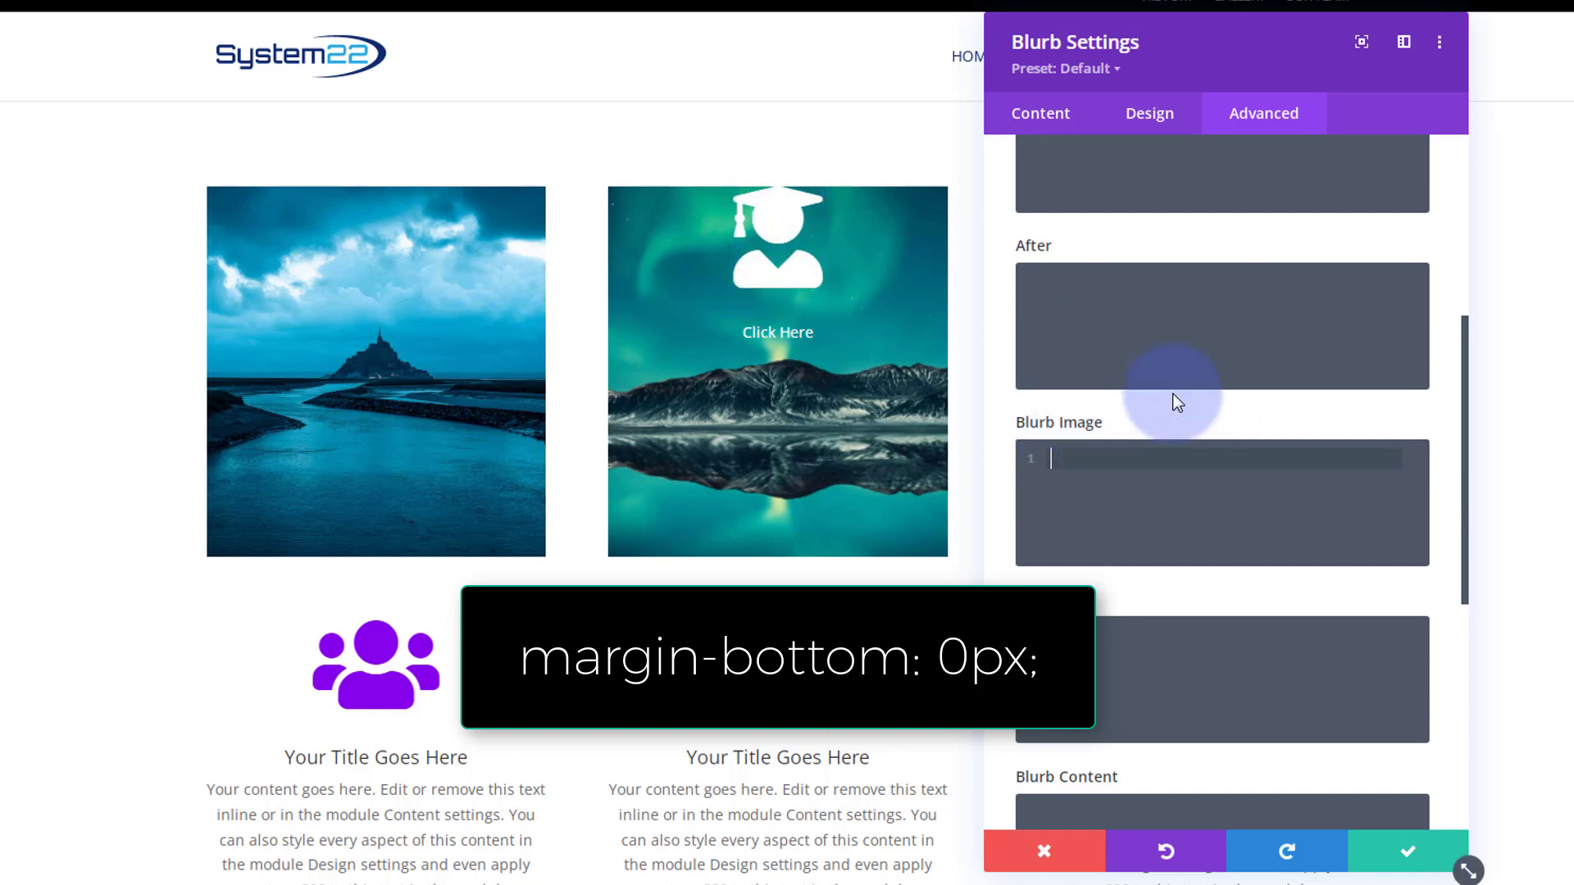
pyautogui.write('margin-bottom:0')
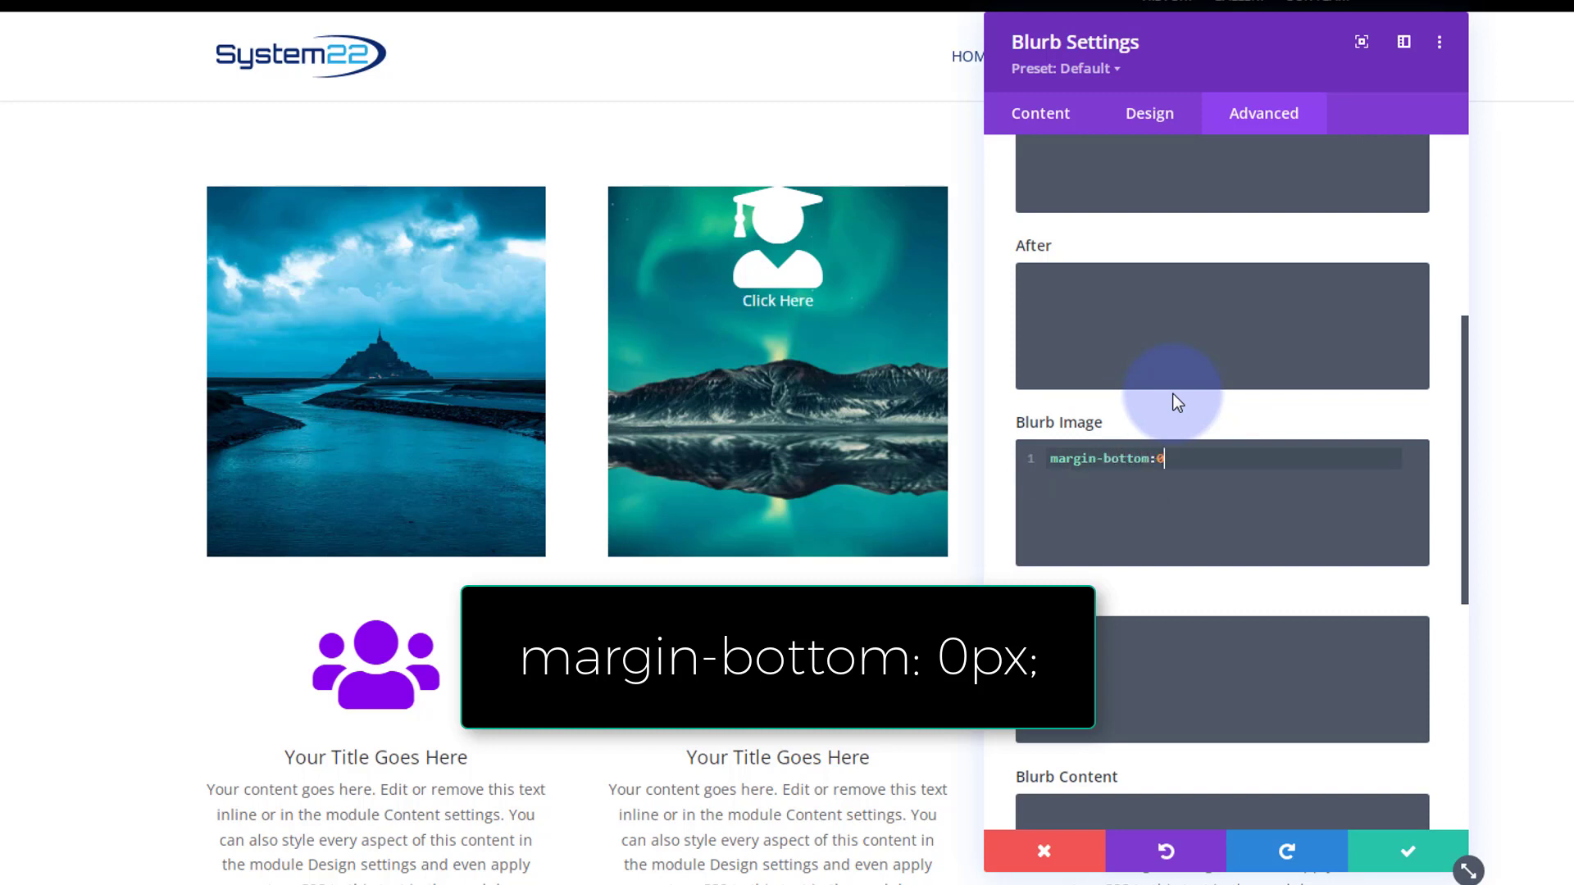
pyautogui.write('px;')
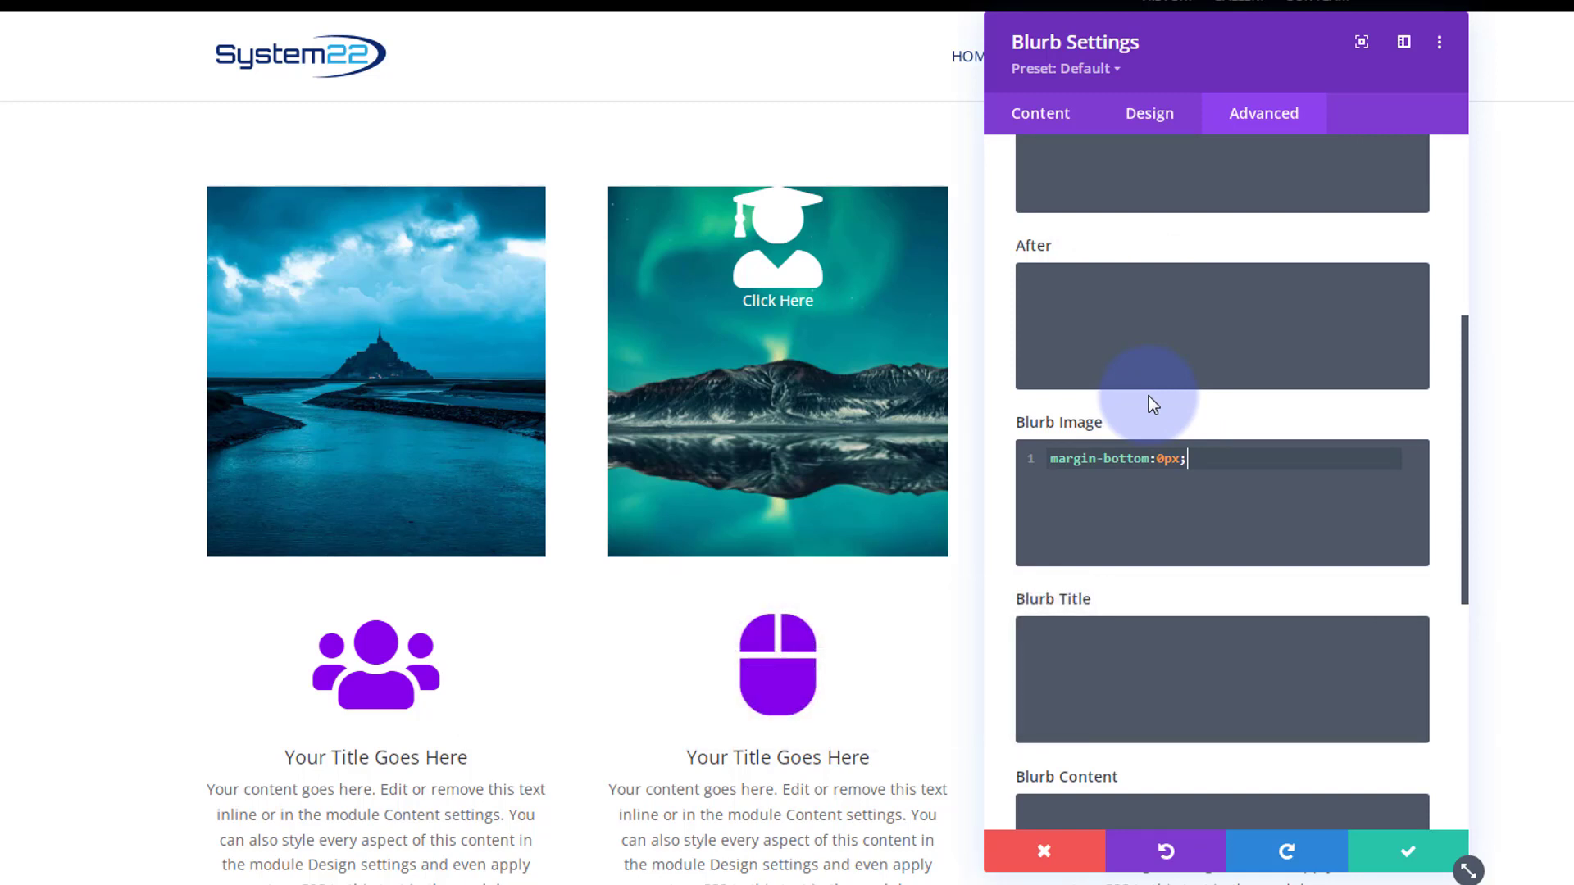
# - In Design > Spacing, set the blurb's top padding to 115px and link it to the bottom
pyautogui.click(1156, 119)
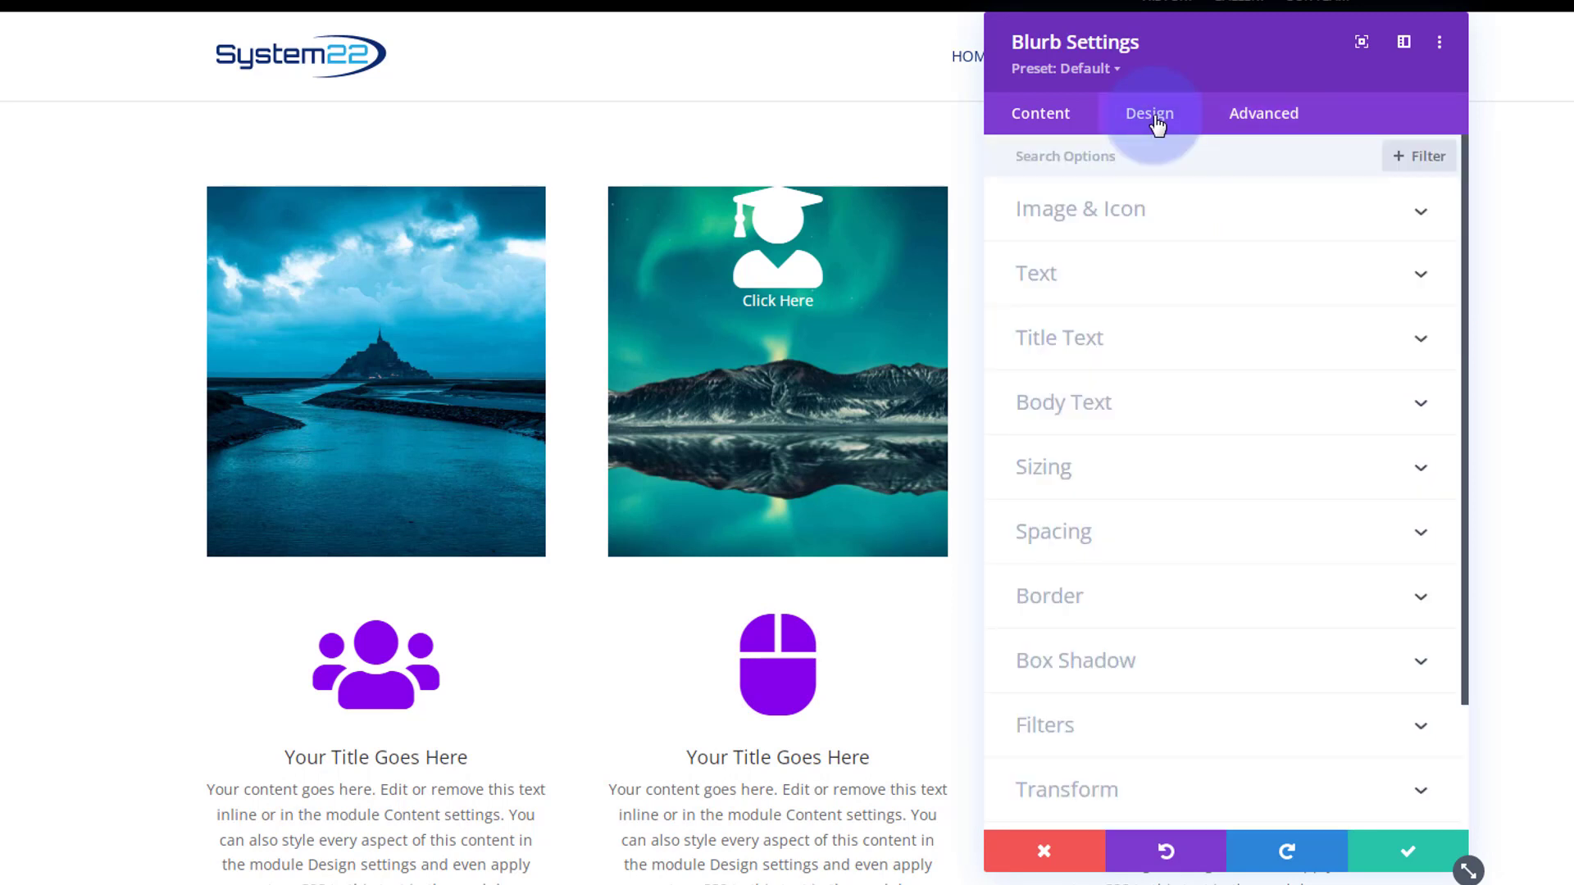
pyautogui.click(1159, 532)
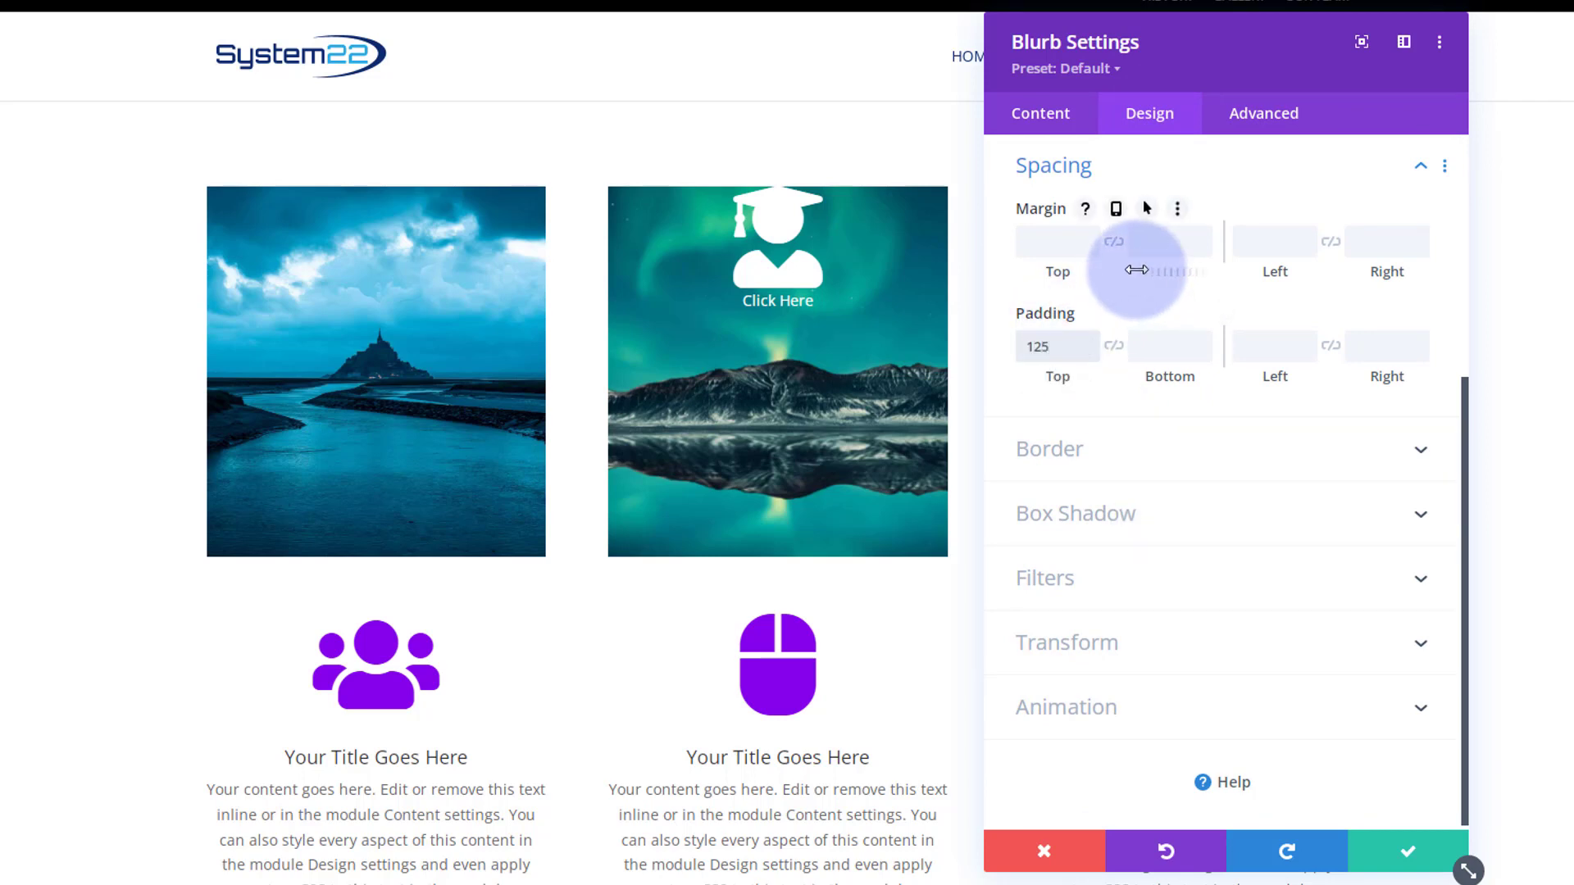
pyautogui.write('px')
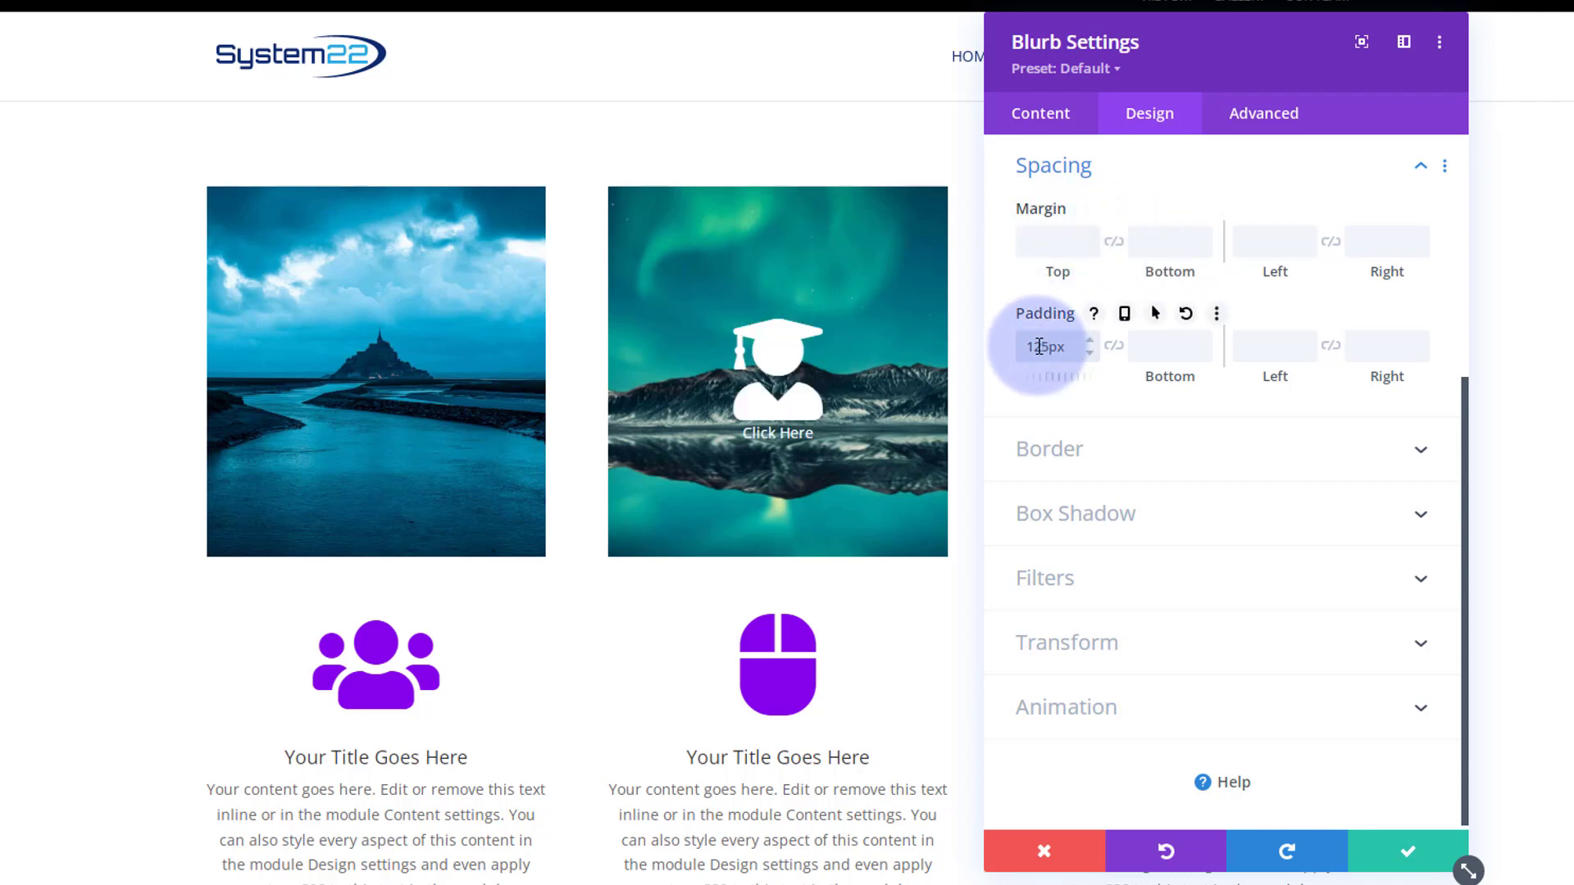
pyautogui.doubleClick(1040, 346)
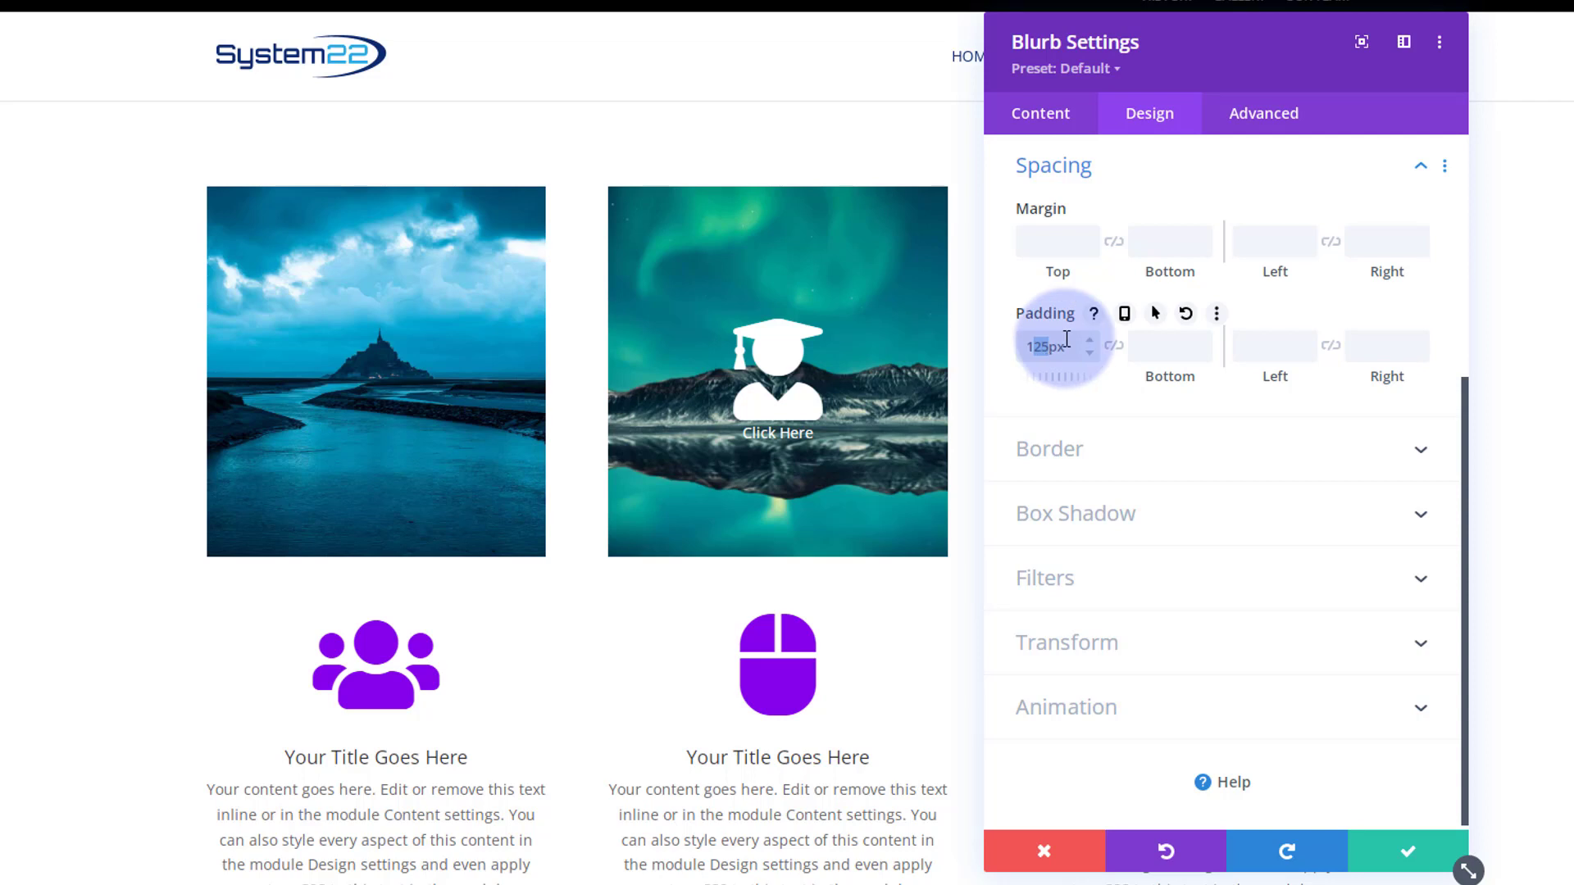
pyautogui.write('15')
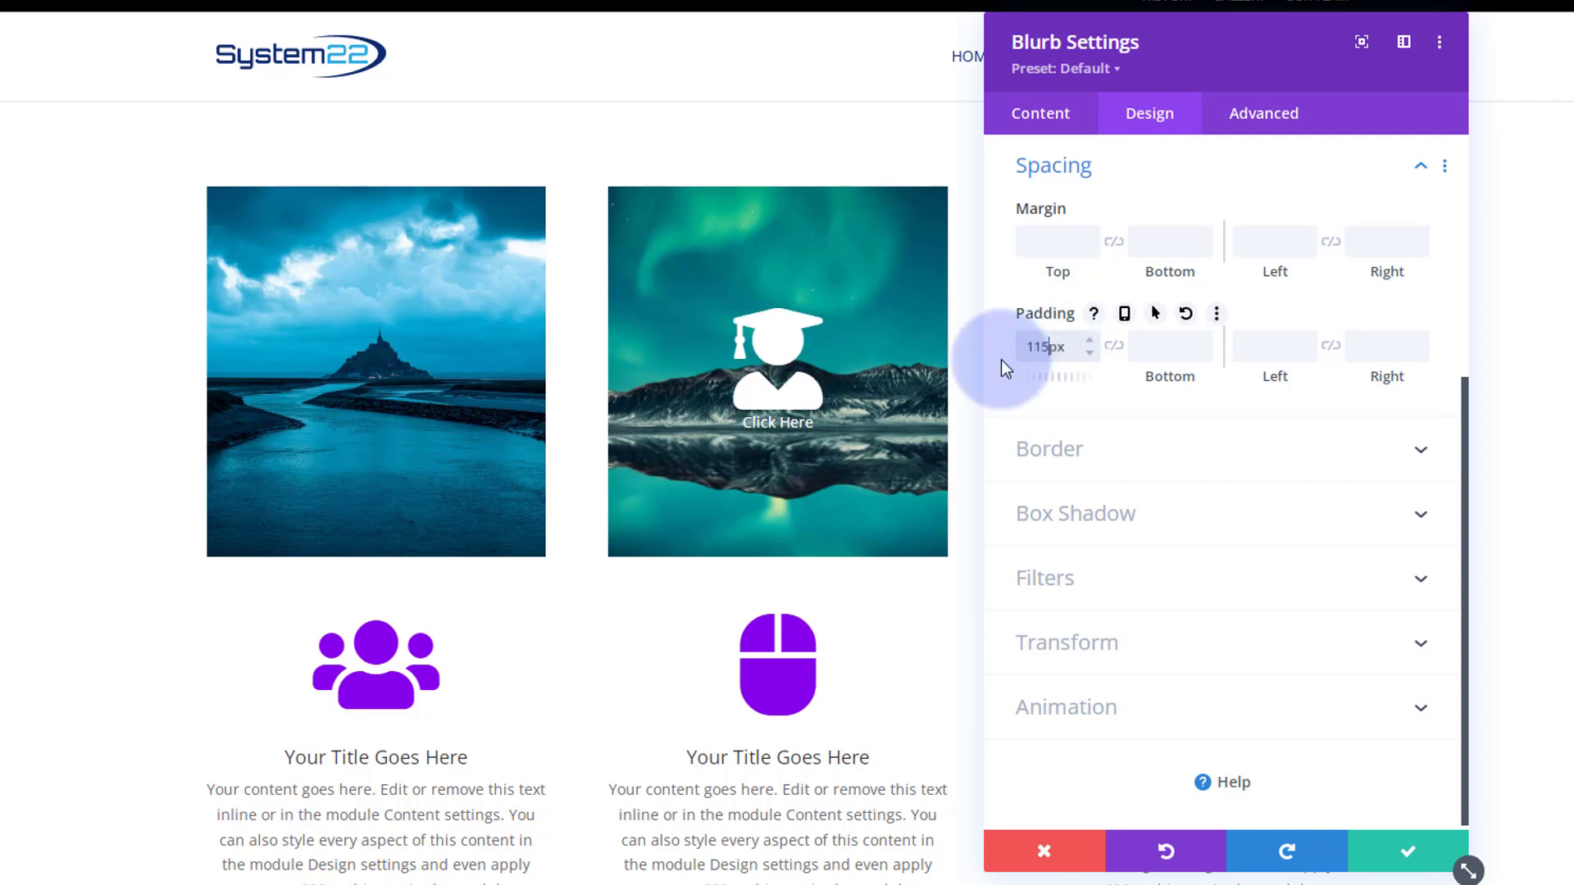
pyautogui.click(1115, 346)
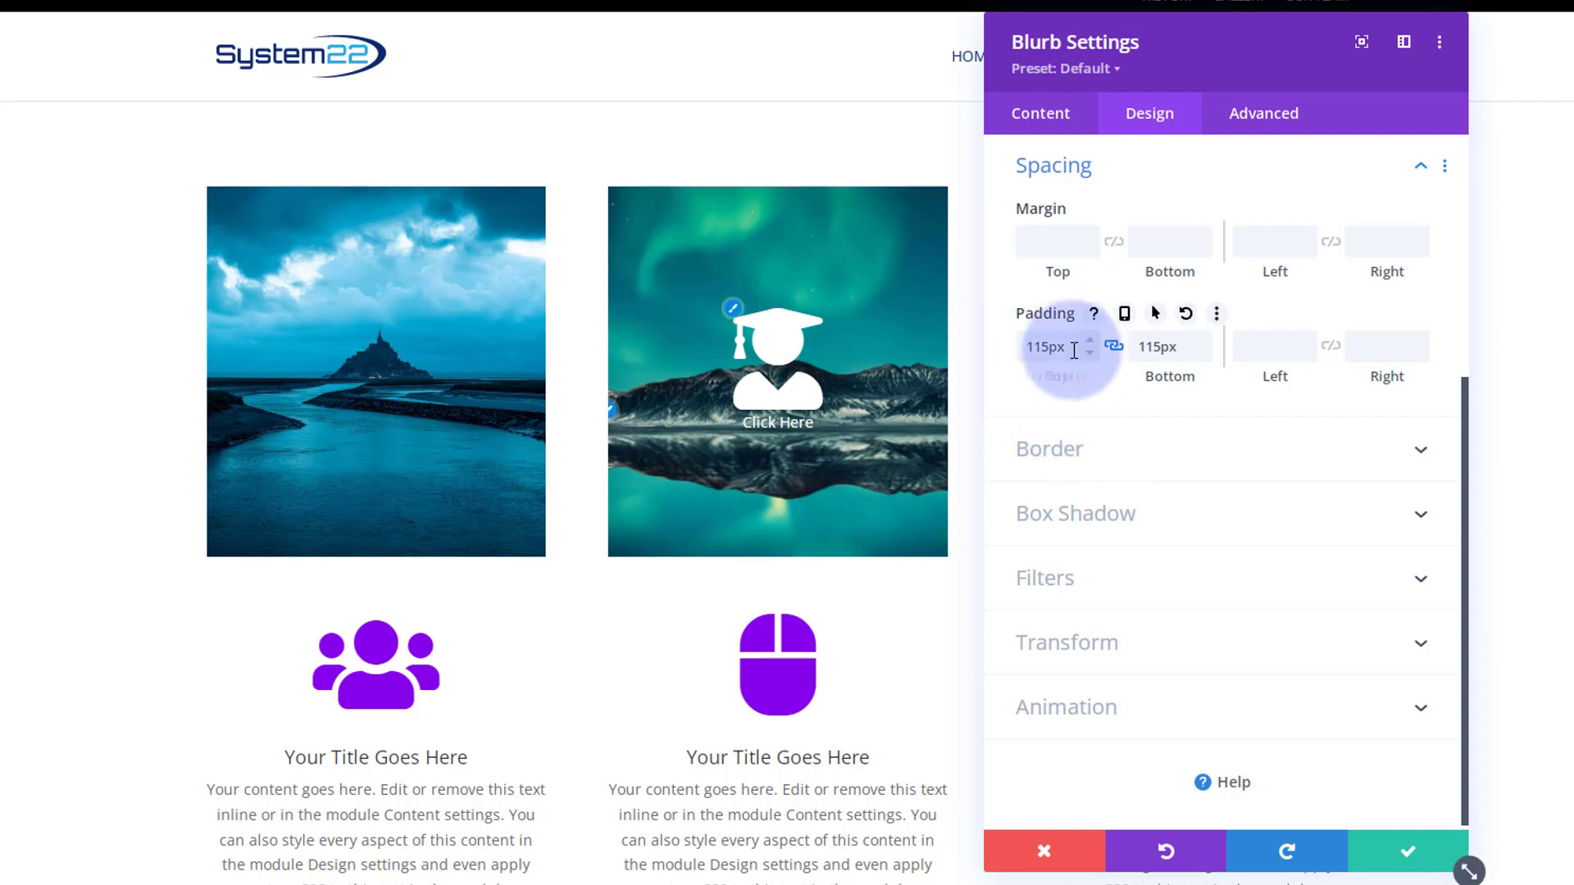
# - Change the linked top and bottom padding from 115px to 415px
pyautogui.click(1032, 346)
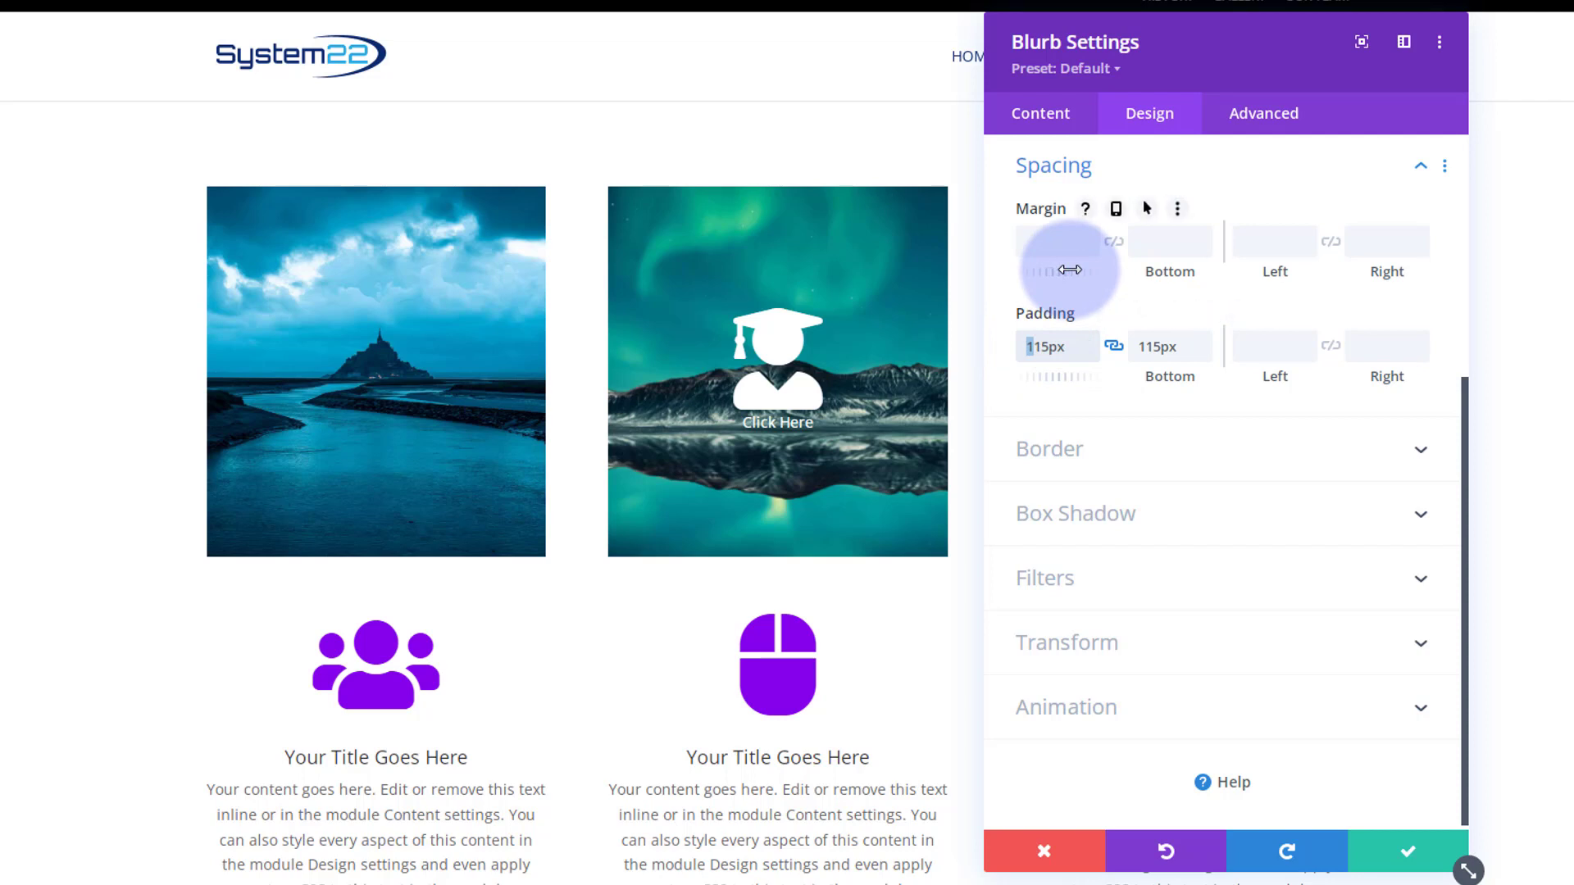
pyautogui.write('4')
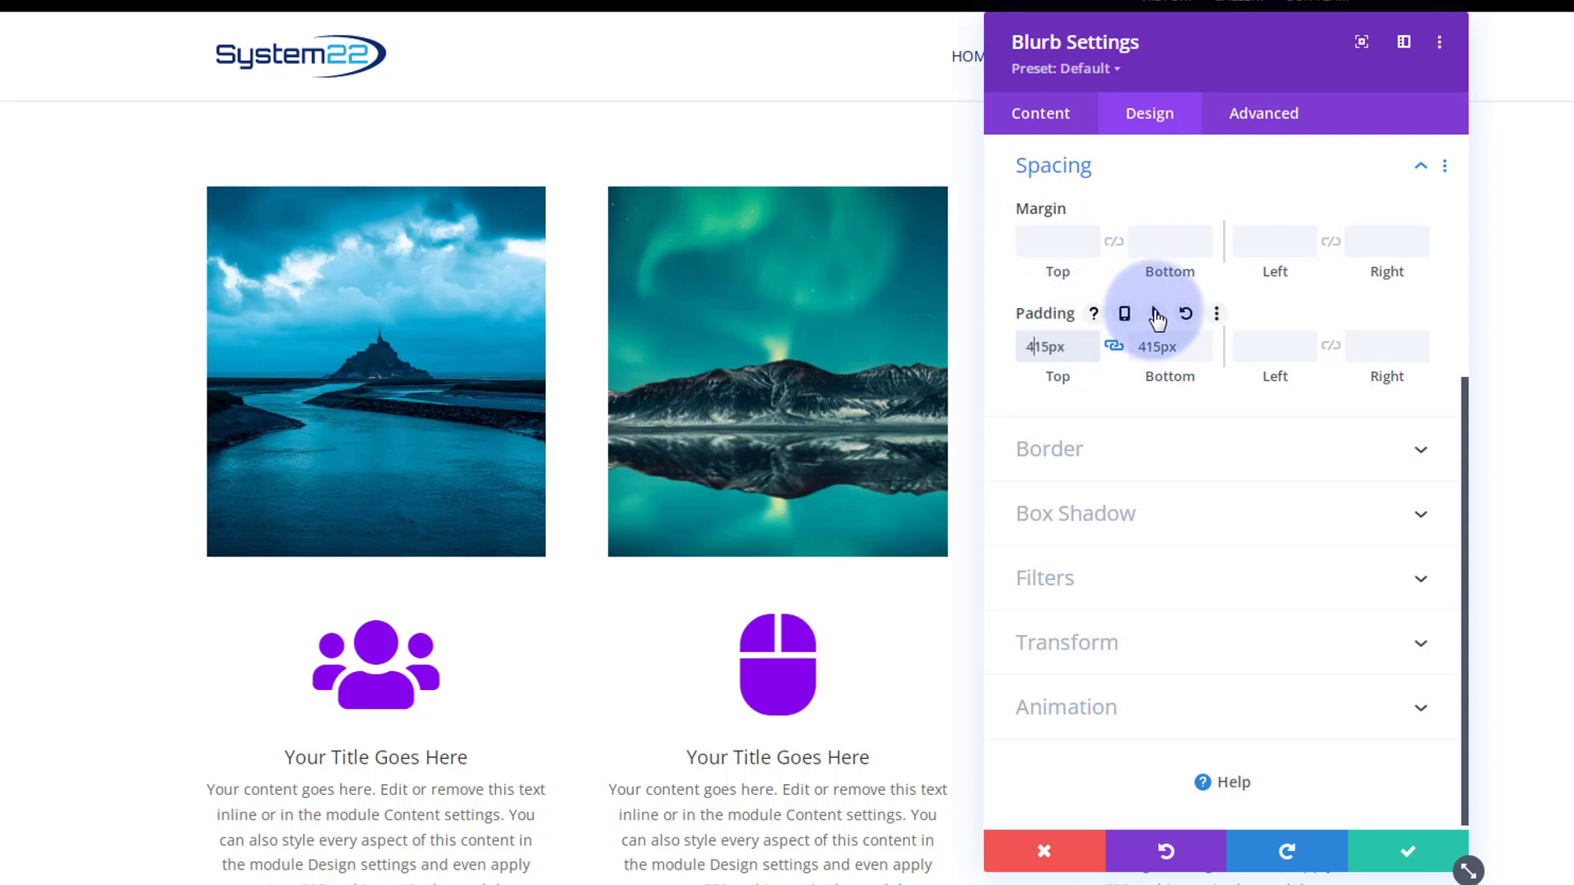
# - Enable hover options for padding and set the Hover top padding to 115px
pyautogui.click(1156, 316)
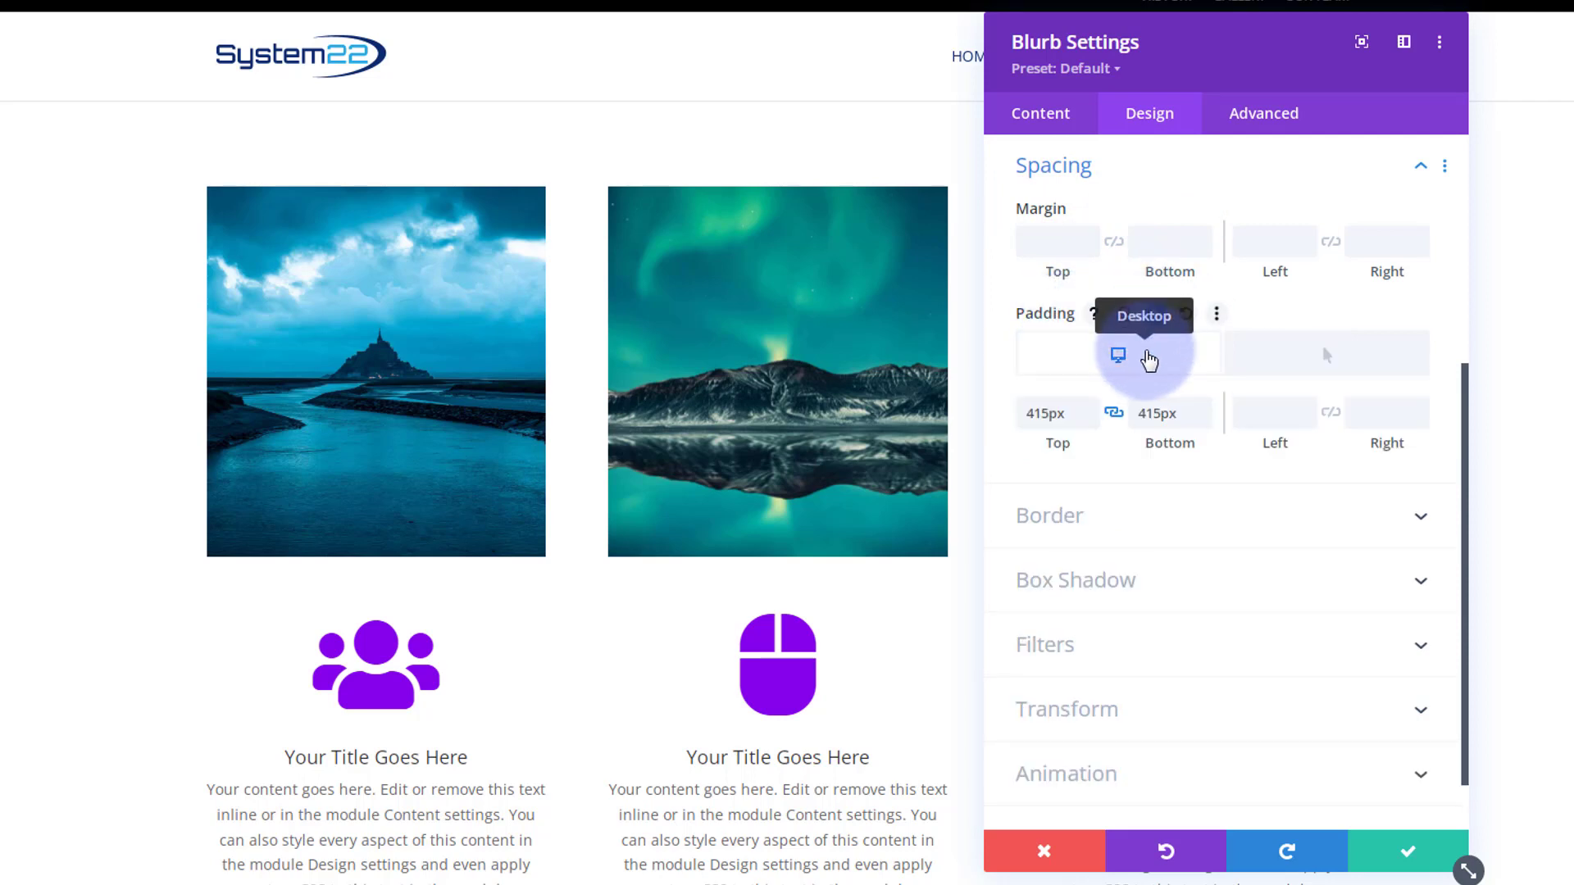
pyautogui.click(1047, 422)
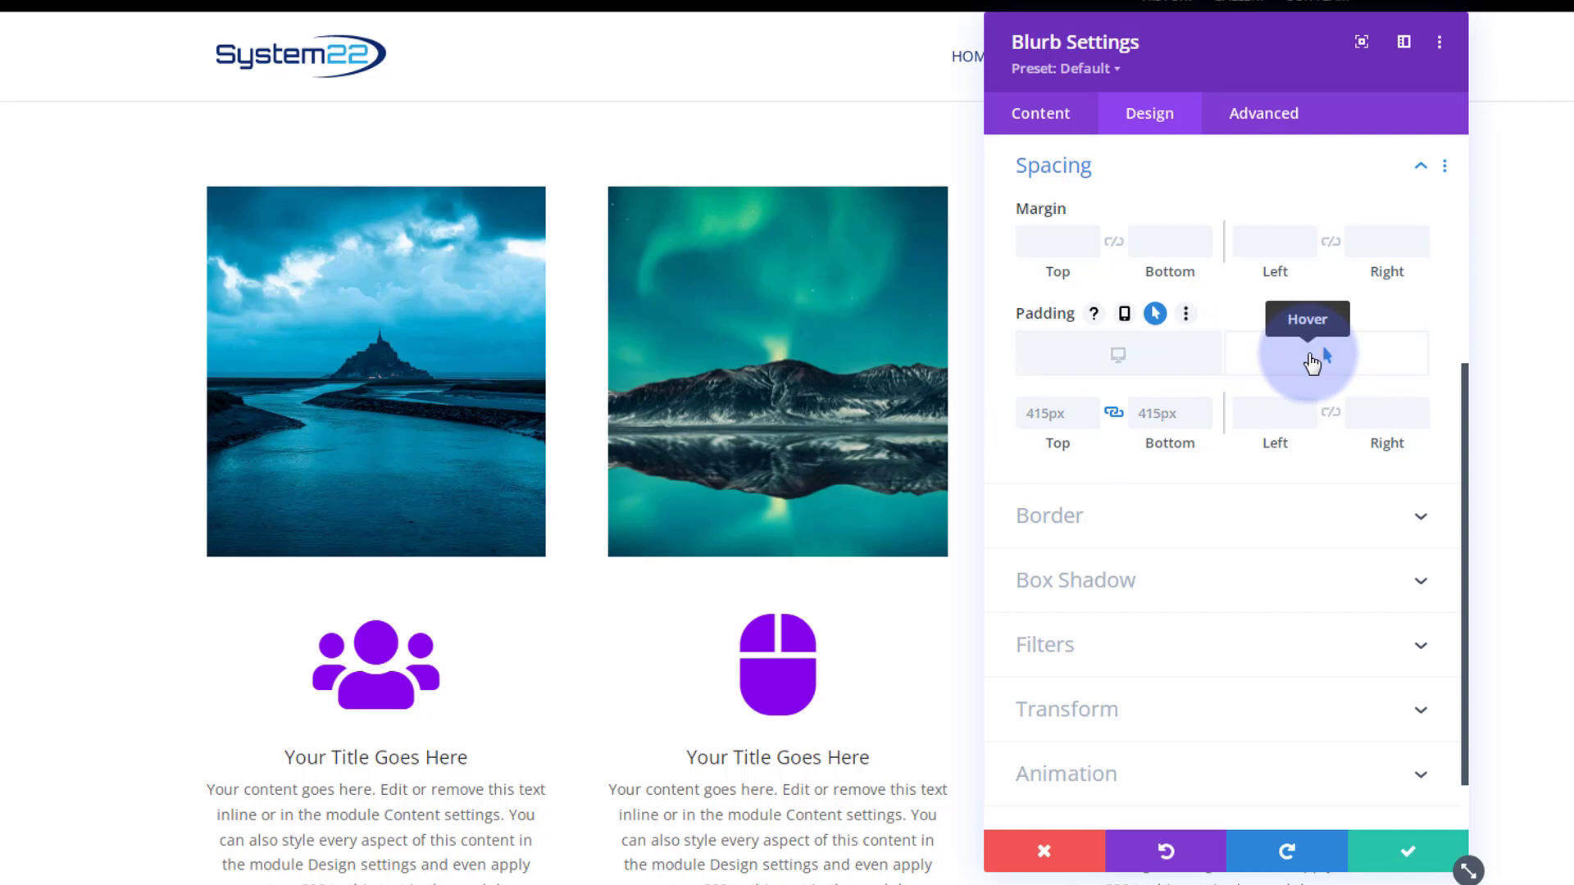
pyautogui.click(1332, 360)
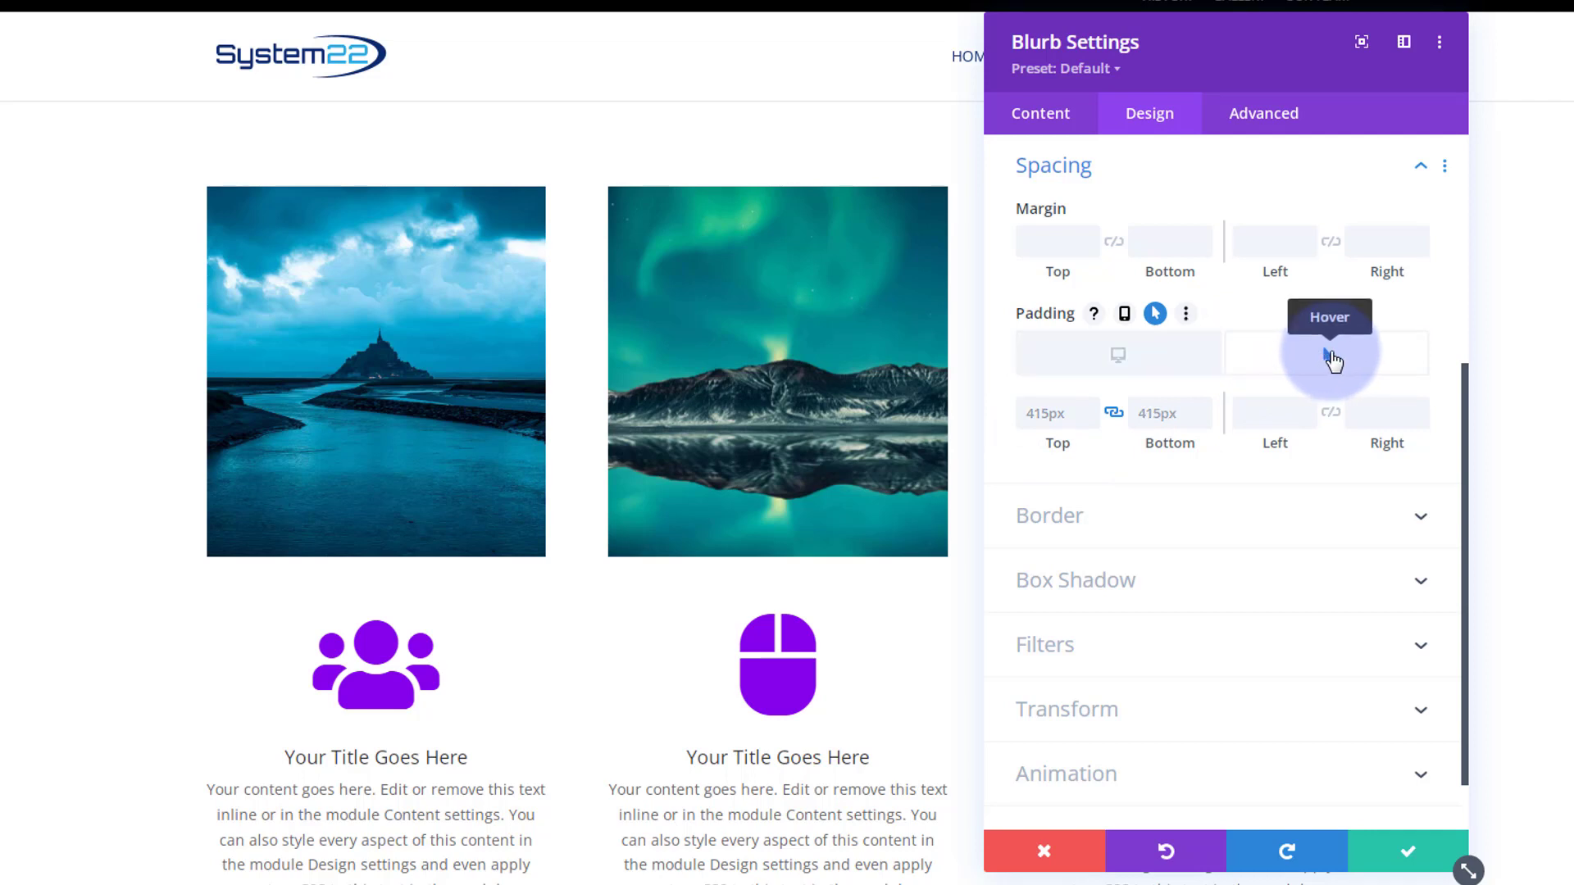
pyautogui.click(1040, 414)
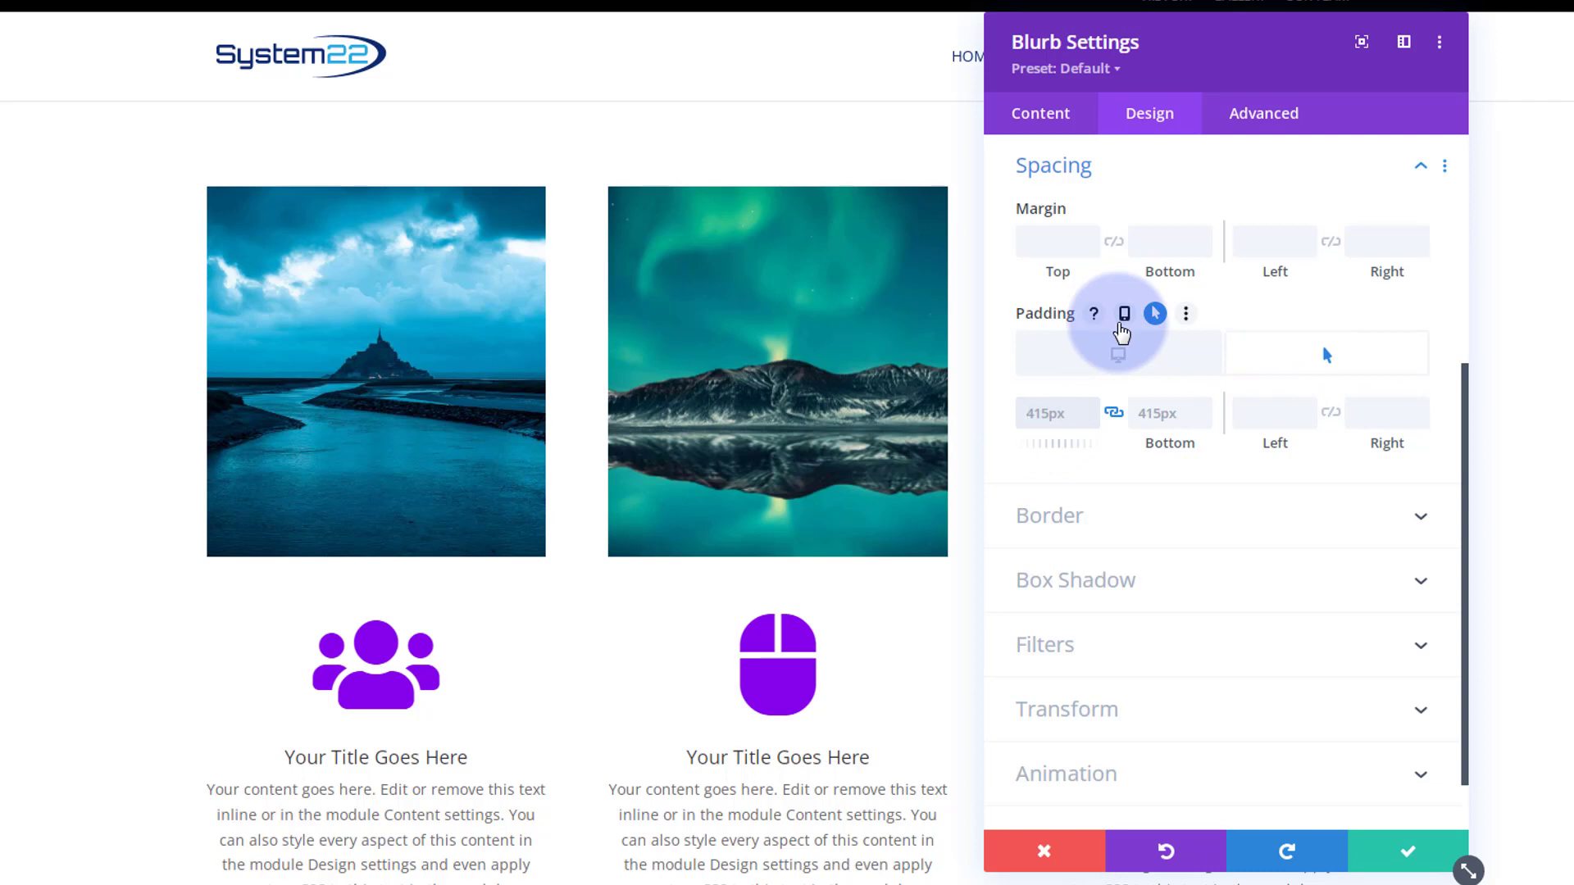
pyautogui.write('115')
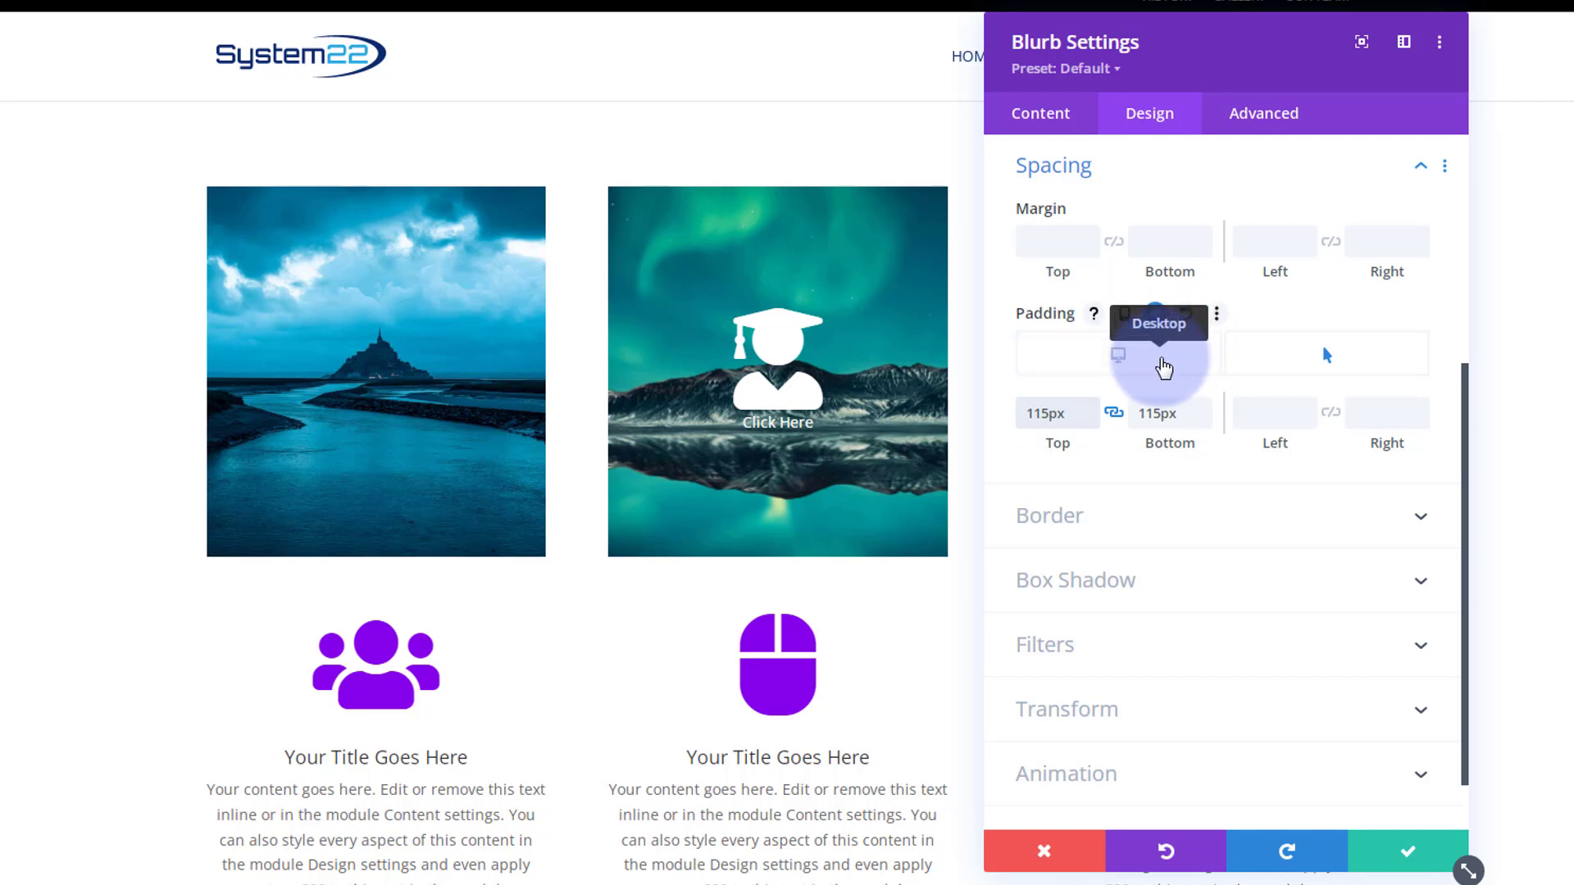
# - Preview the normal 415px padding against the 115px hover padding
pyautogui.click(1165, 368)
pyautogui.click(1165, 367)
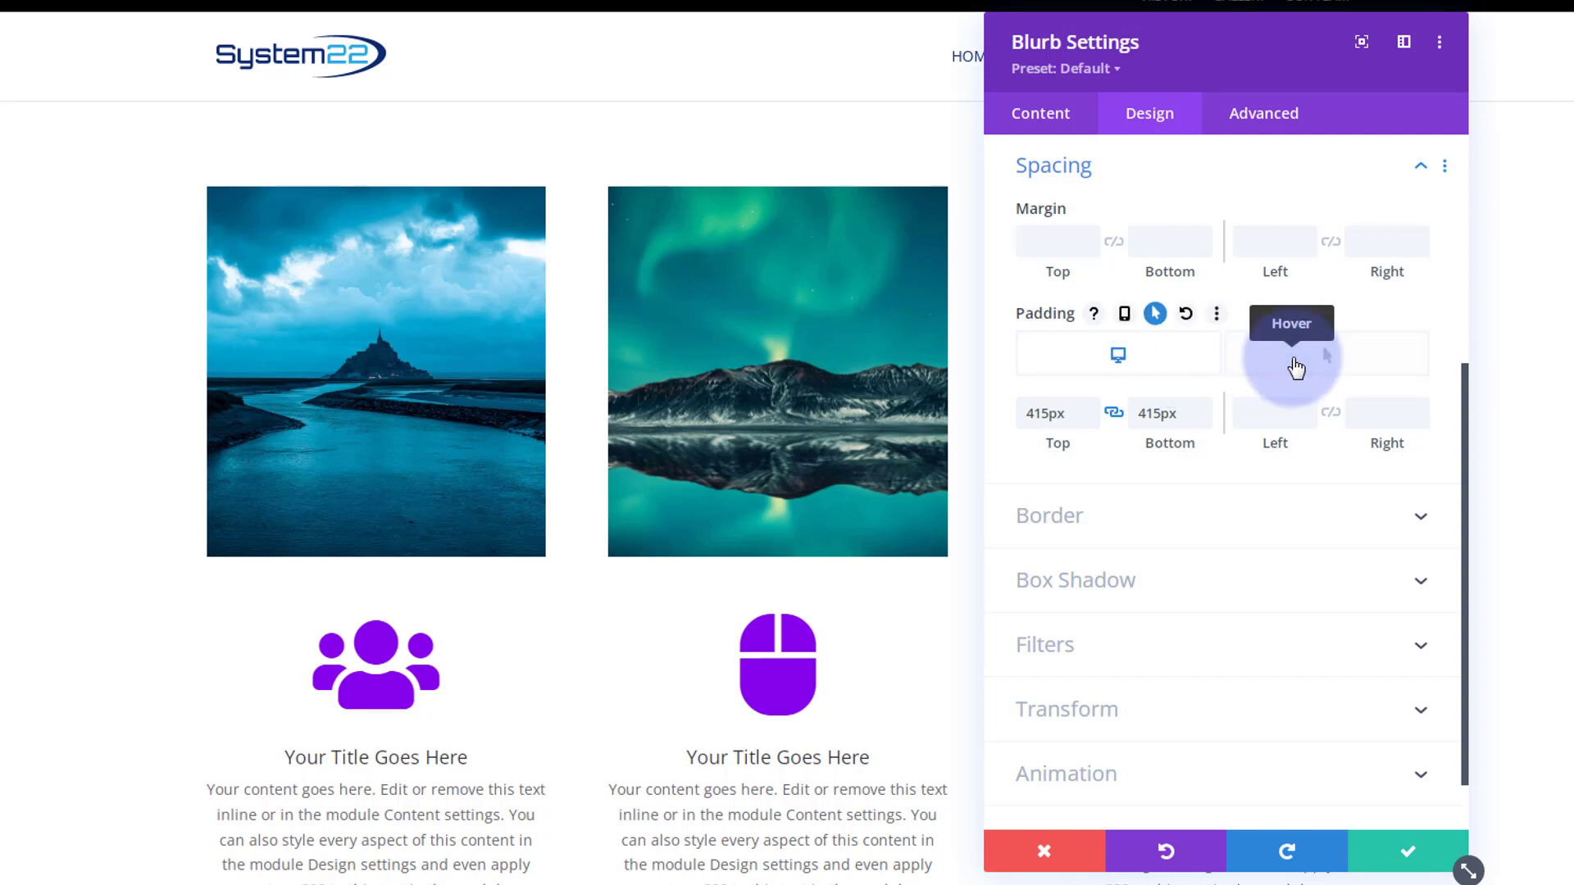
pyautogui.click(1297, 368)
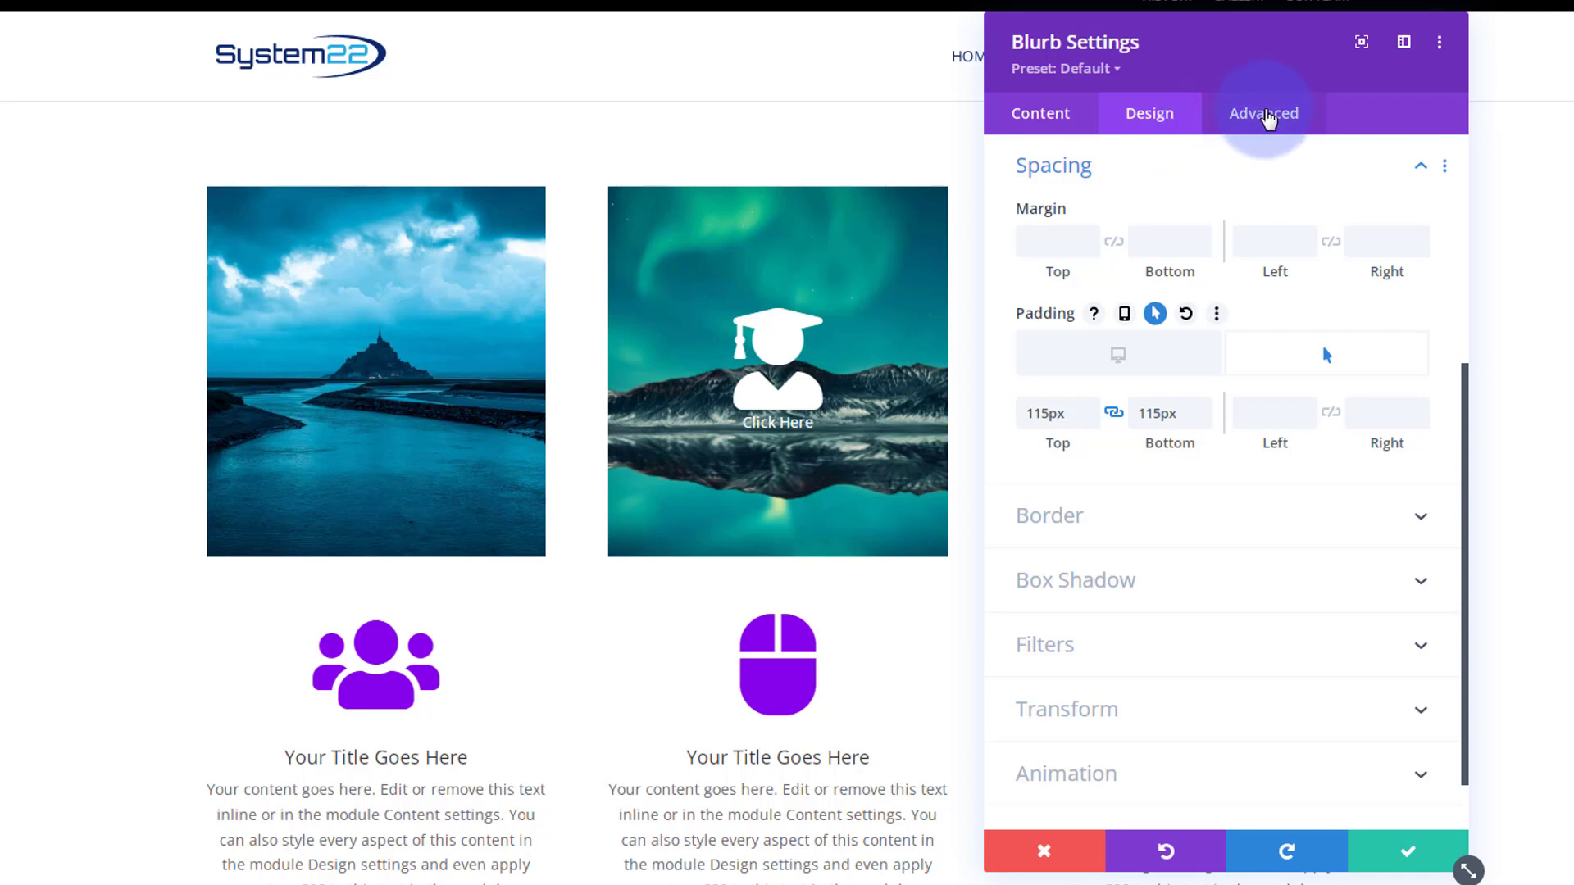
# - In Advanced > Transitions, set duration to 600ms and the speed curve to Ease-In-Out
pyautogui.click(1265, 115)
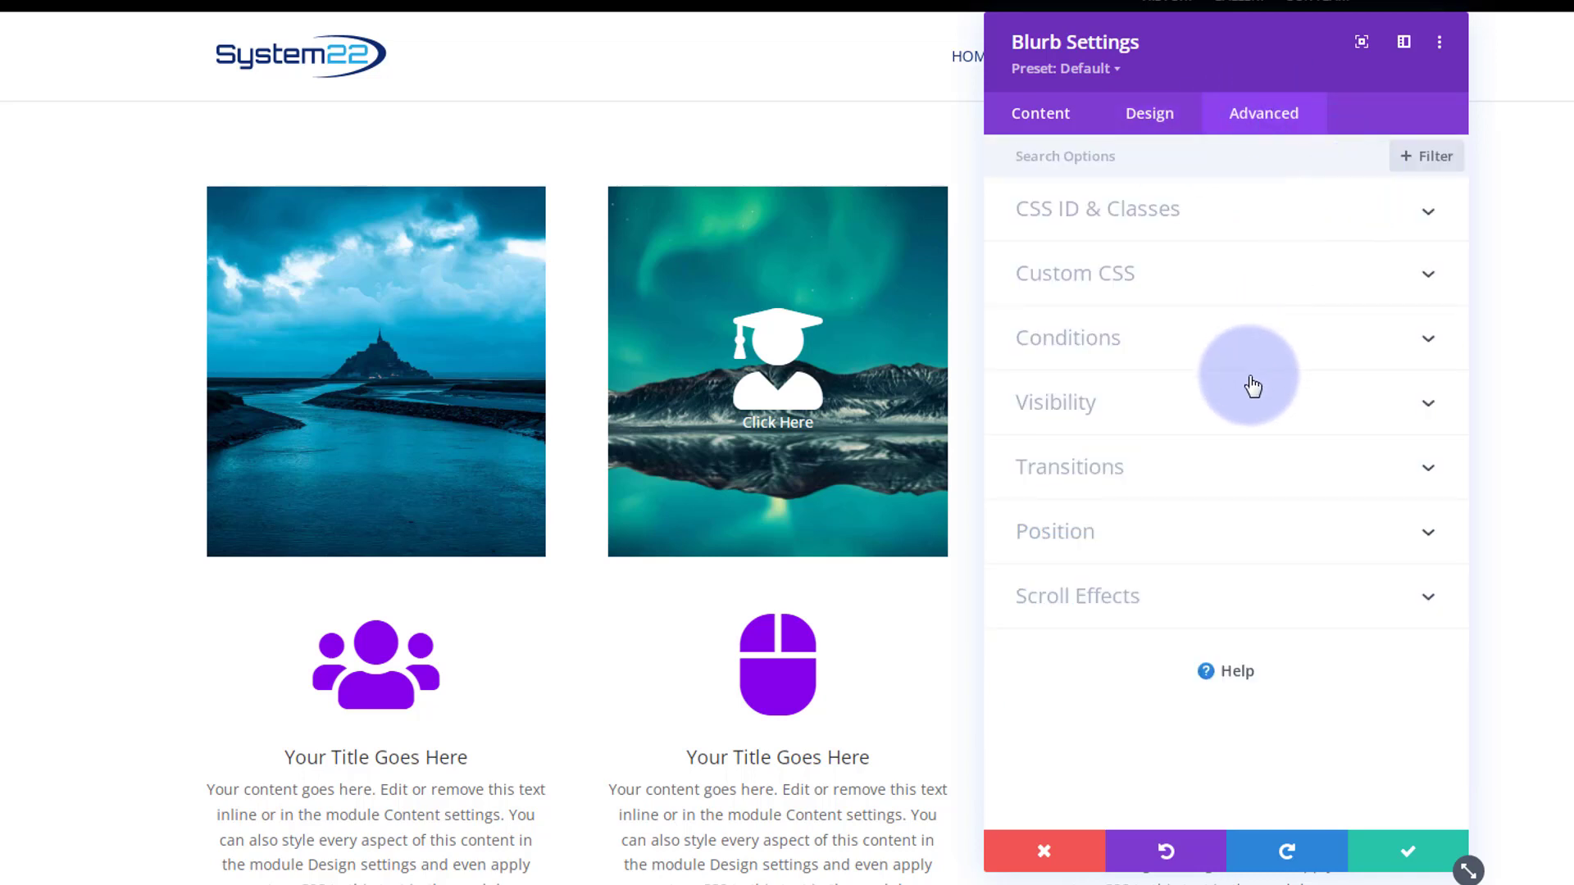
pyautogui.click(1240, 463)
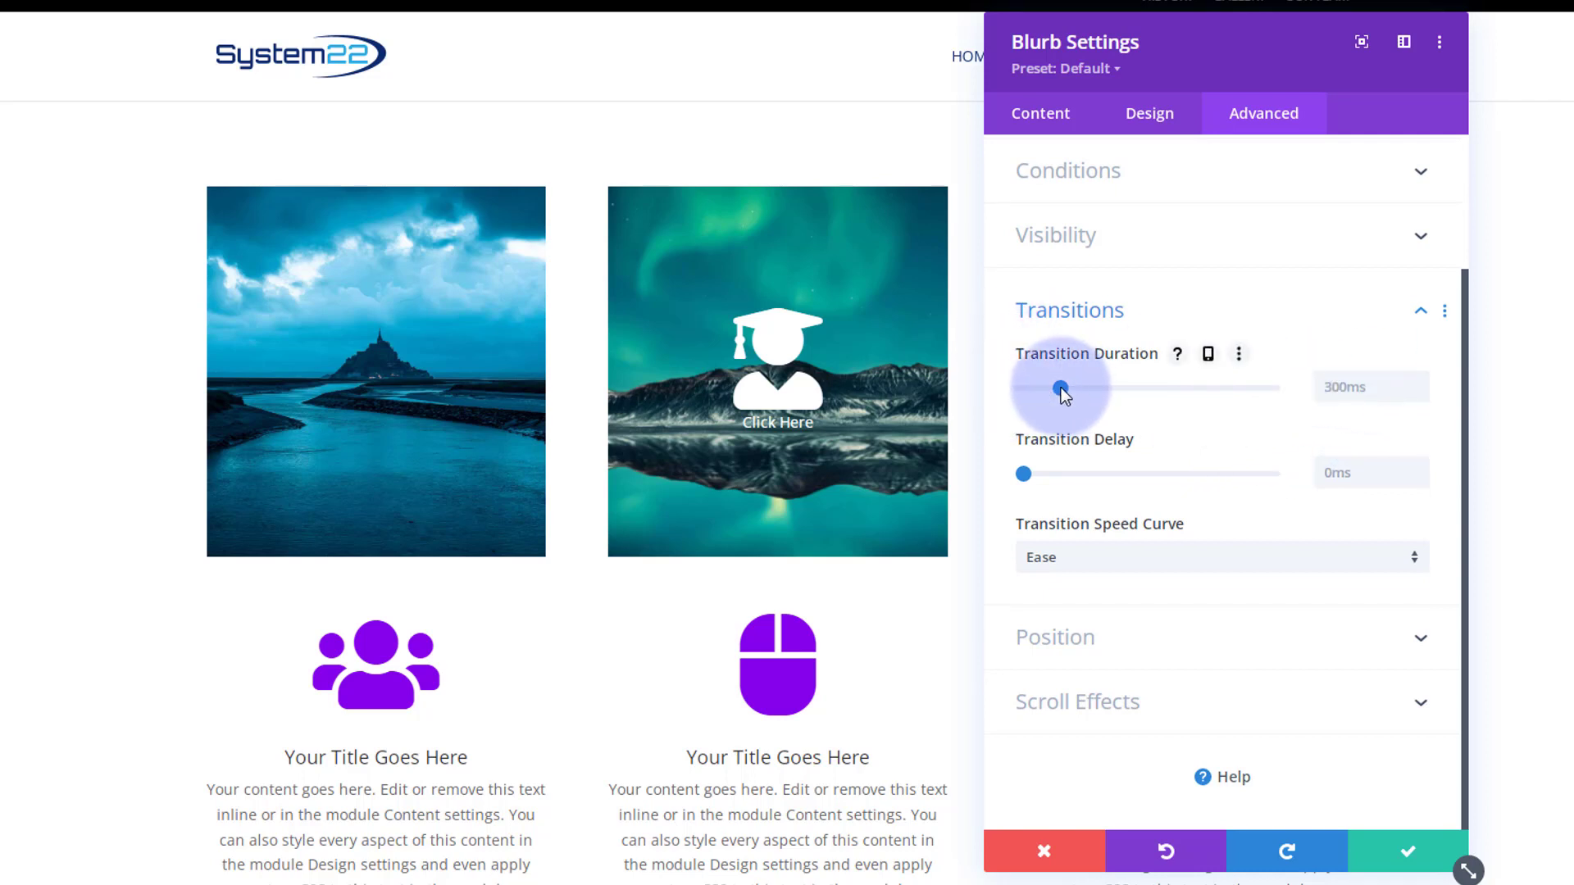
pyautogui.moveTo(1061, 387); pyautogui.dragTo(1098, 387)
pyautogui.click(1369, 385)
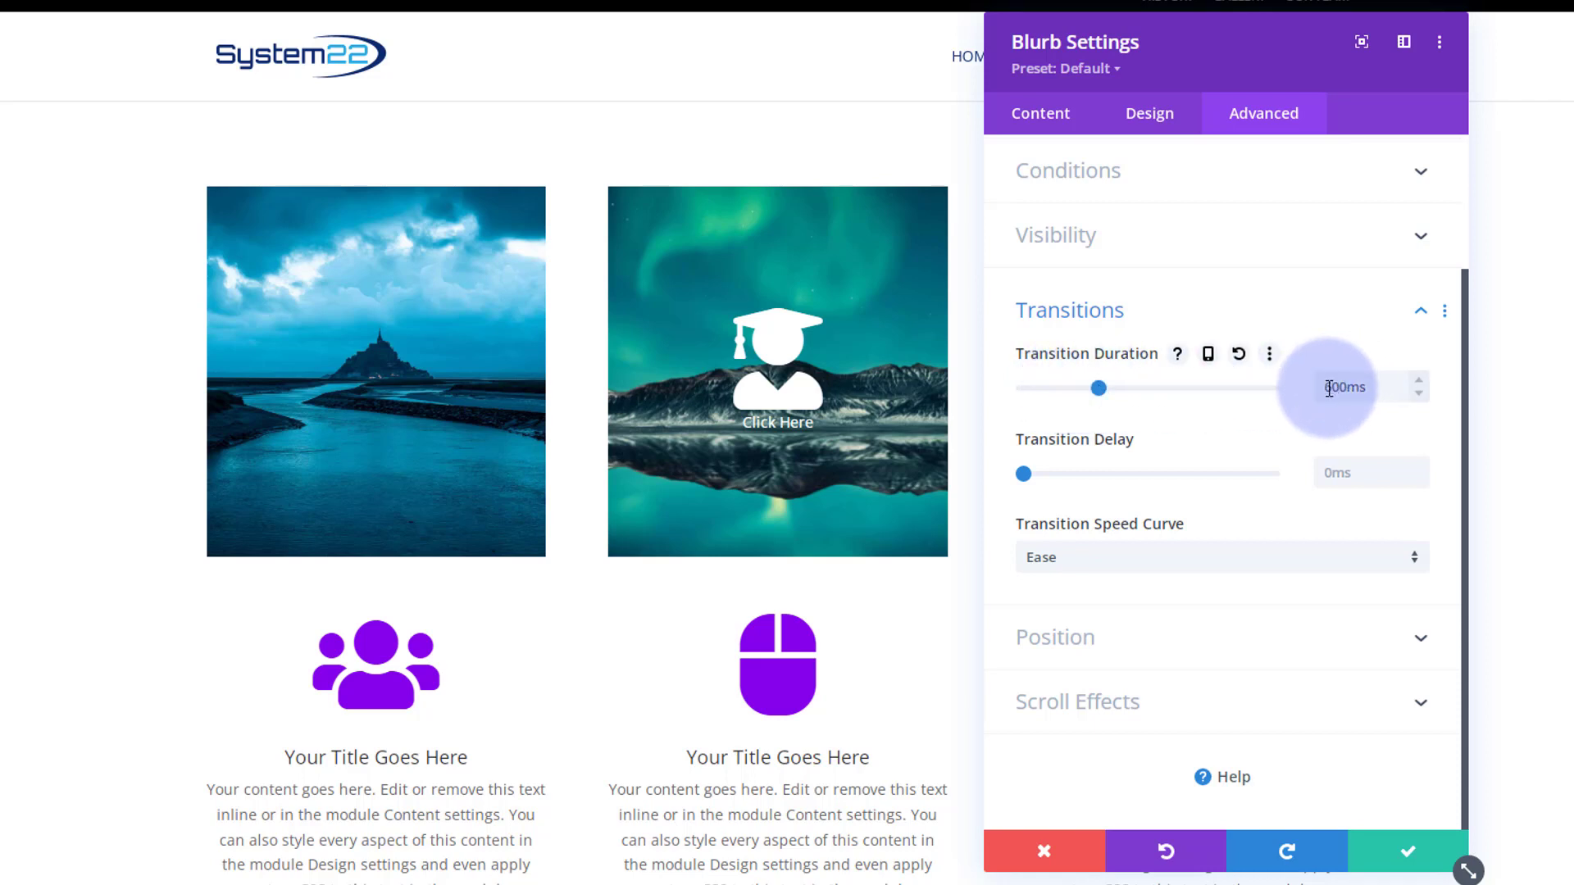
pyautogui.click(1420, 379)
pyautogui.click(1419, 391)
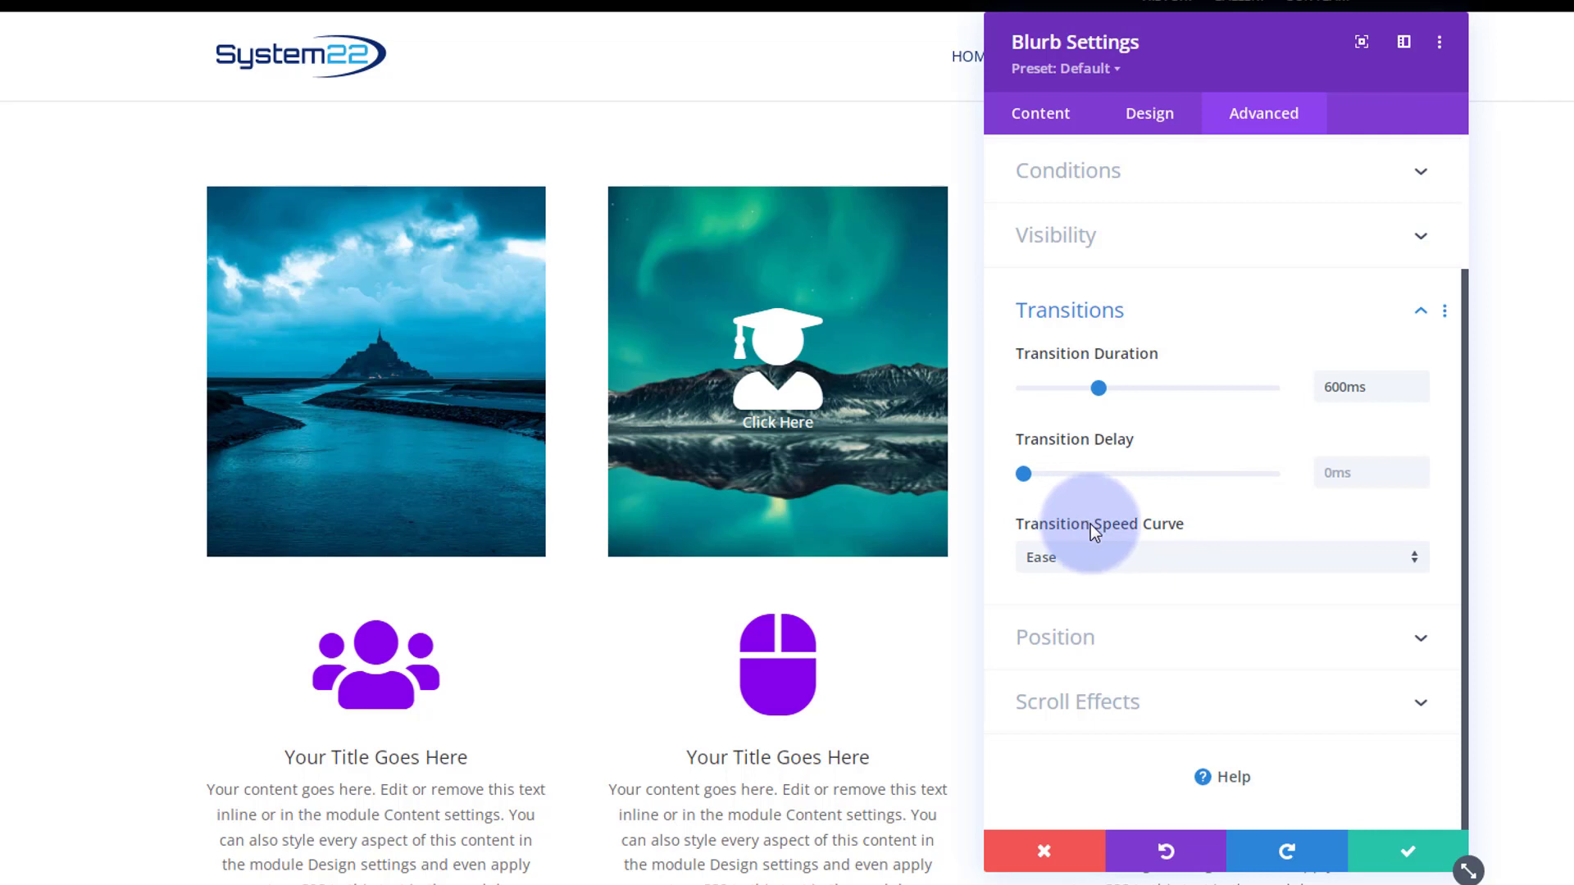
pyautogui.click(1109, 556)
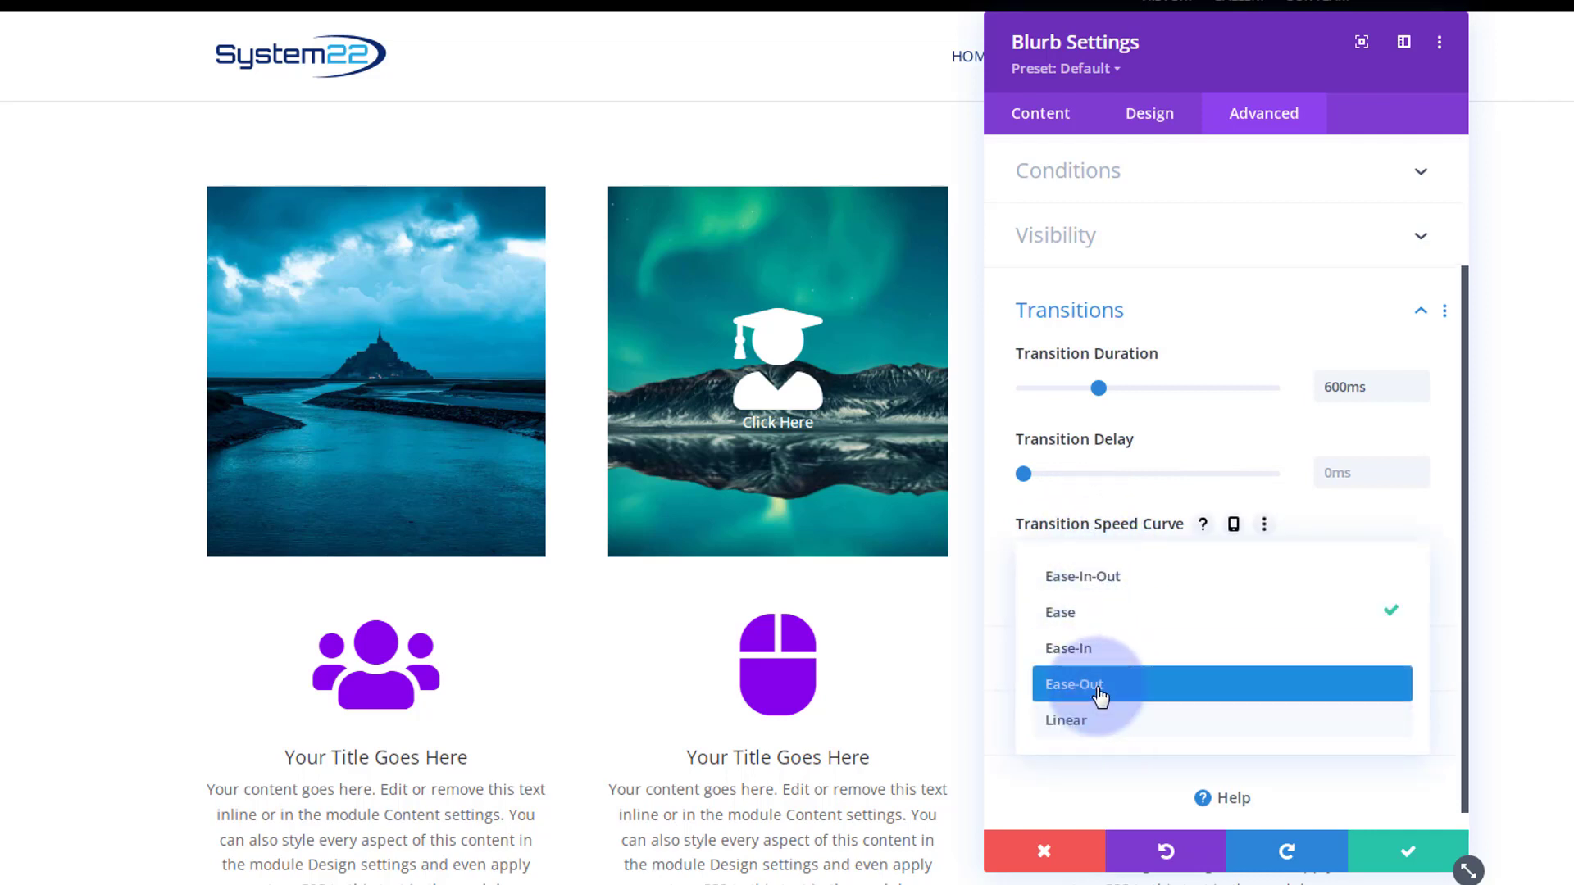
pyautogui.click(1068, 578)
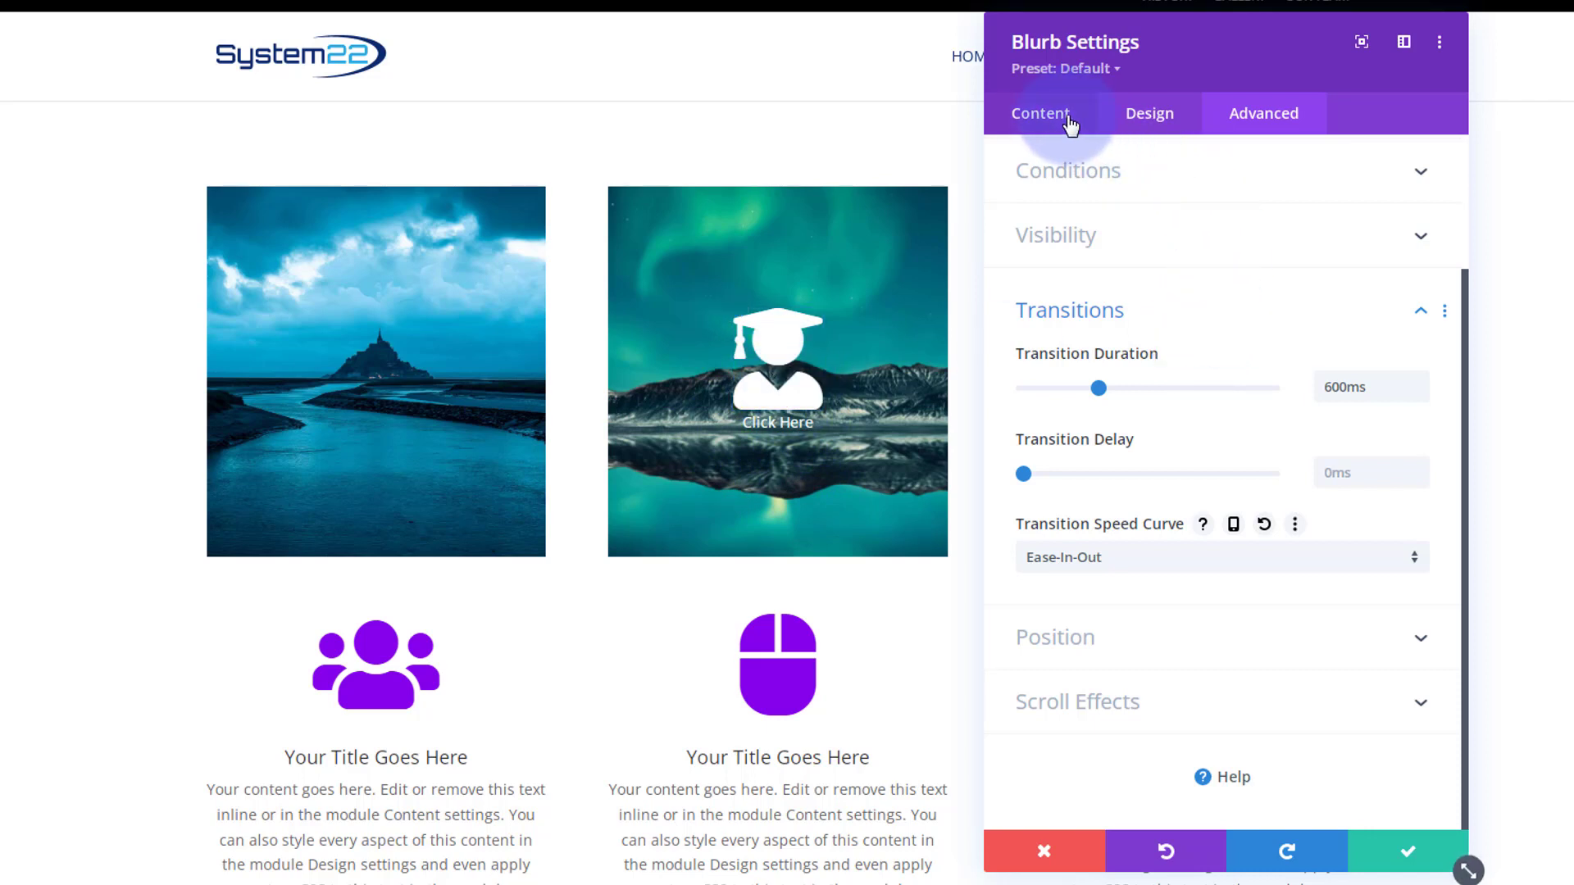
# - Set the blurb's Module Link URL to # with the target In The Same Window
pyautogui.click(1038, 118)
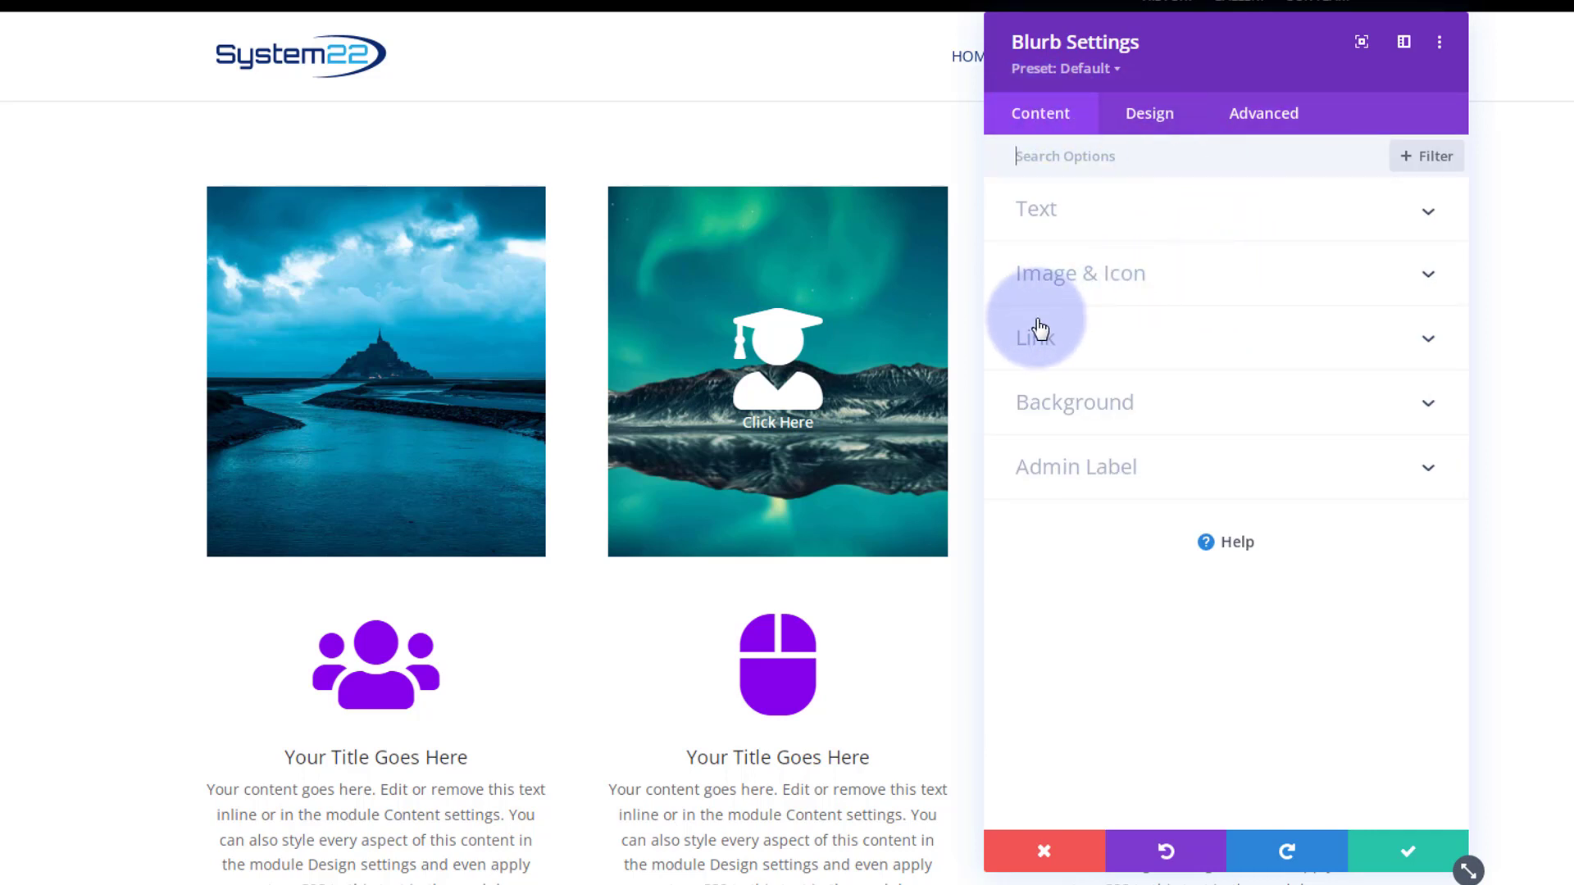
pyautogui.click(1122, 340)
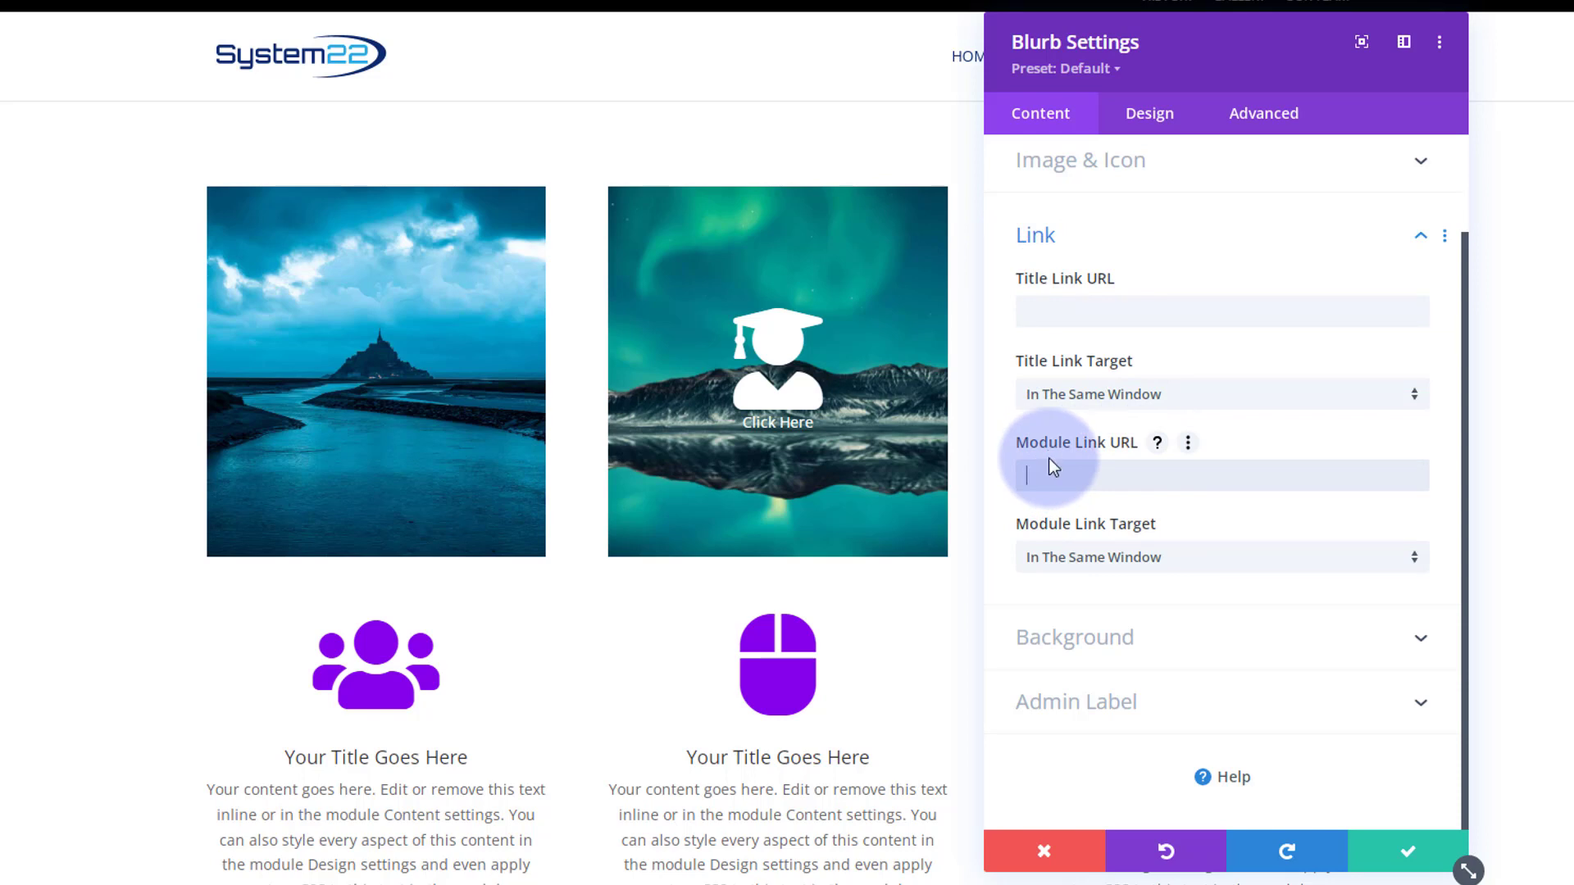
pyautogui.write('#')
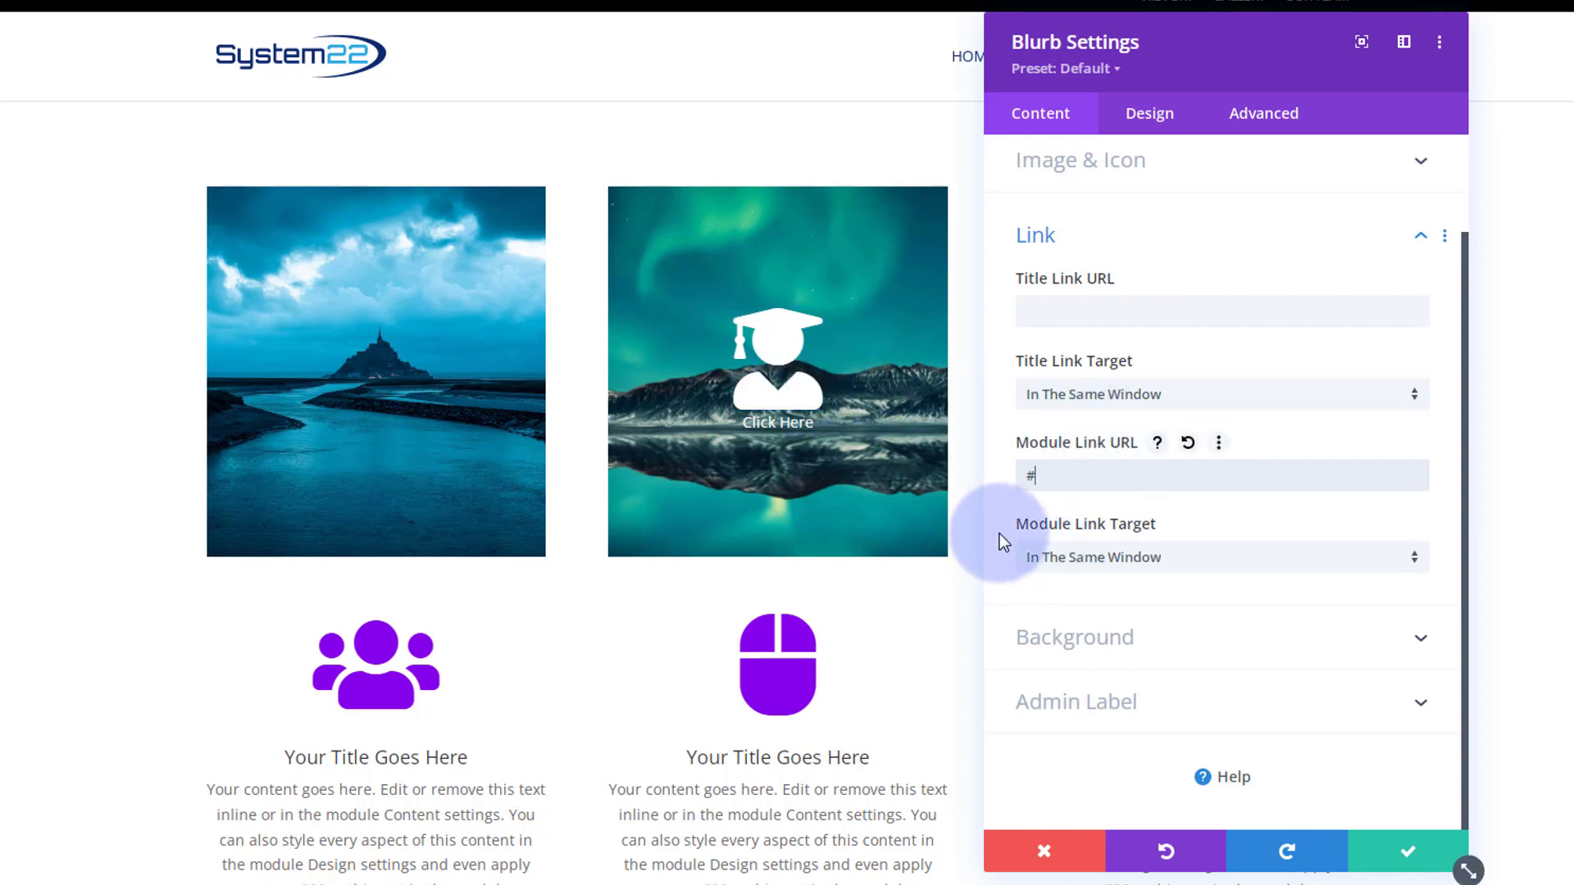
pyautogui.click(1204, 566)
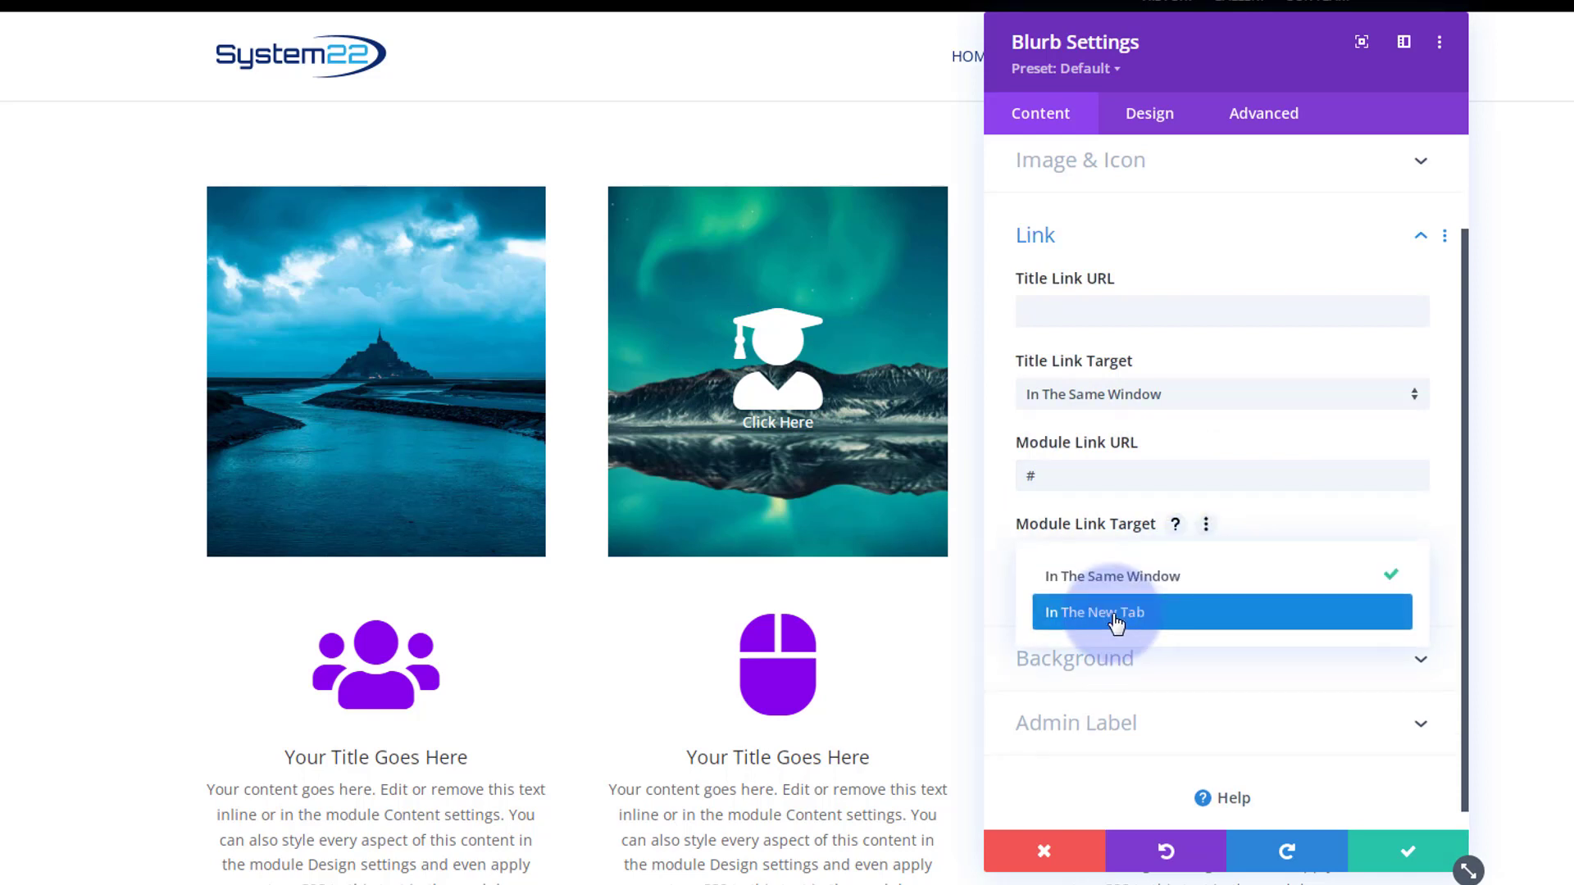
pyautogui.click(1001, 551)
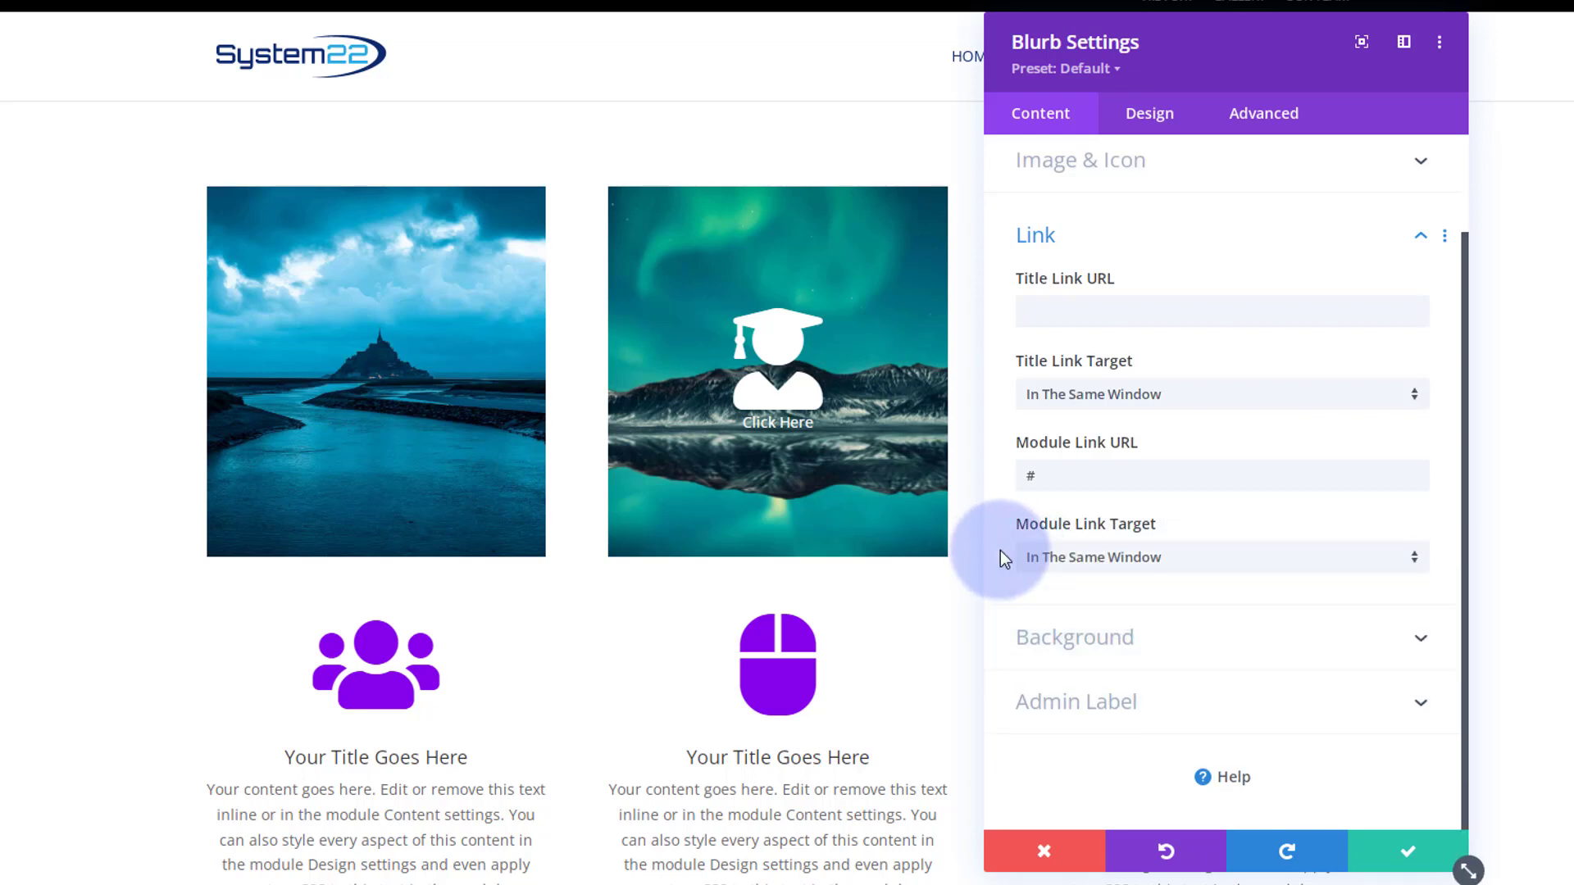
pyautogui.click(1142, 250)
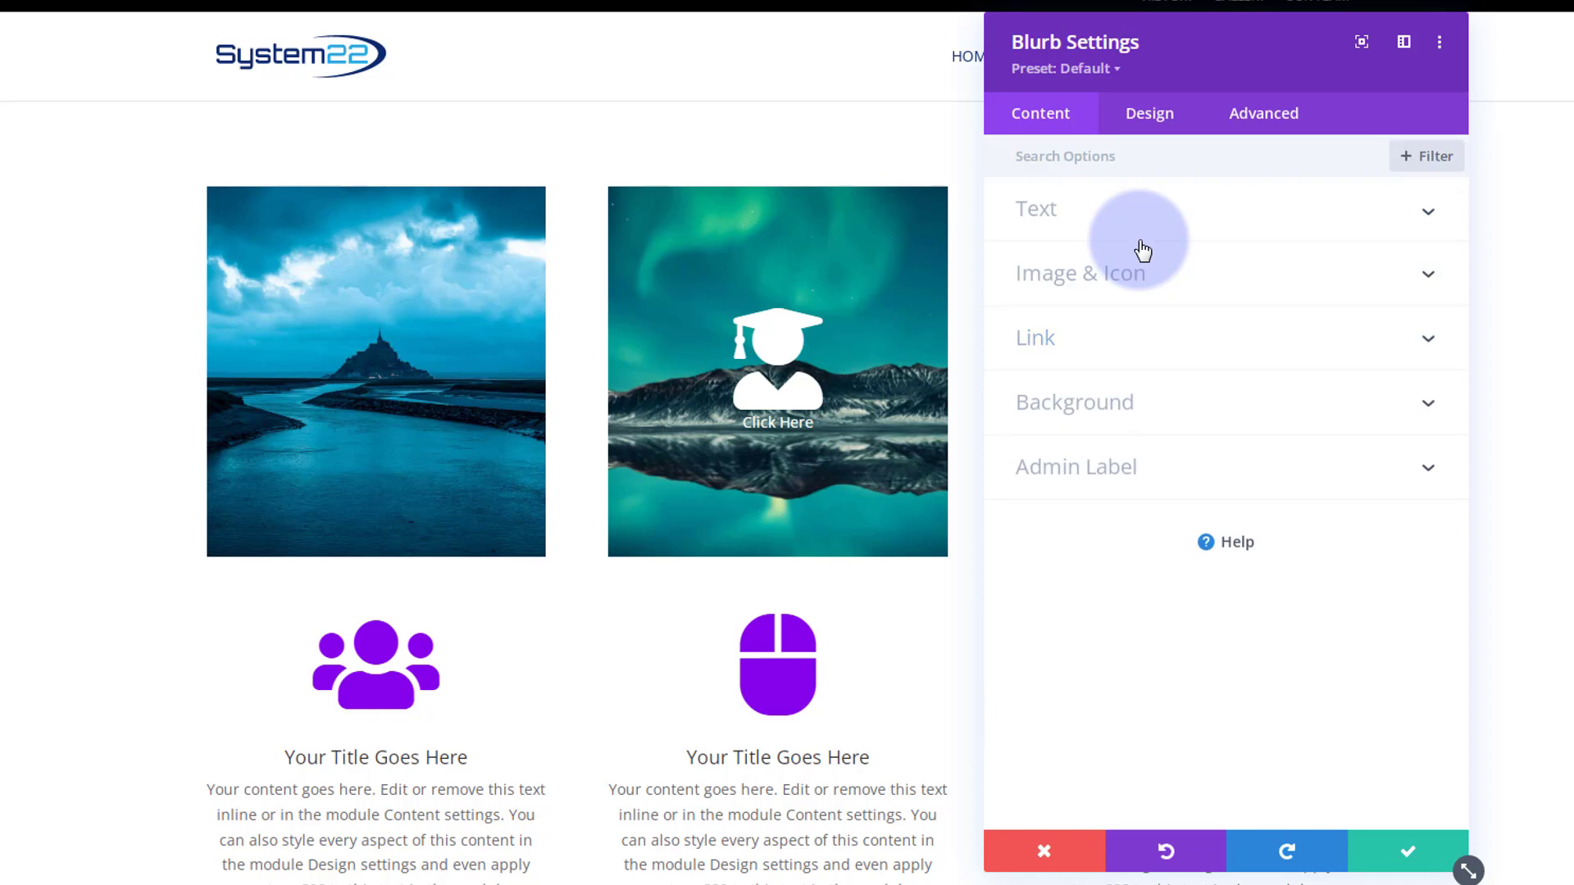
# - Enable a hover background and make it black at about 0.32 opacity
pyautogui.click(1146, 418)
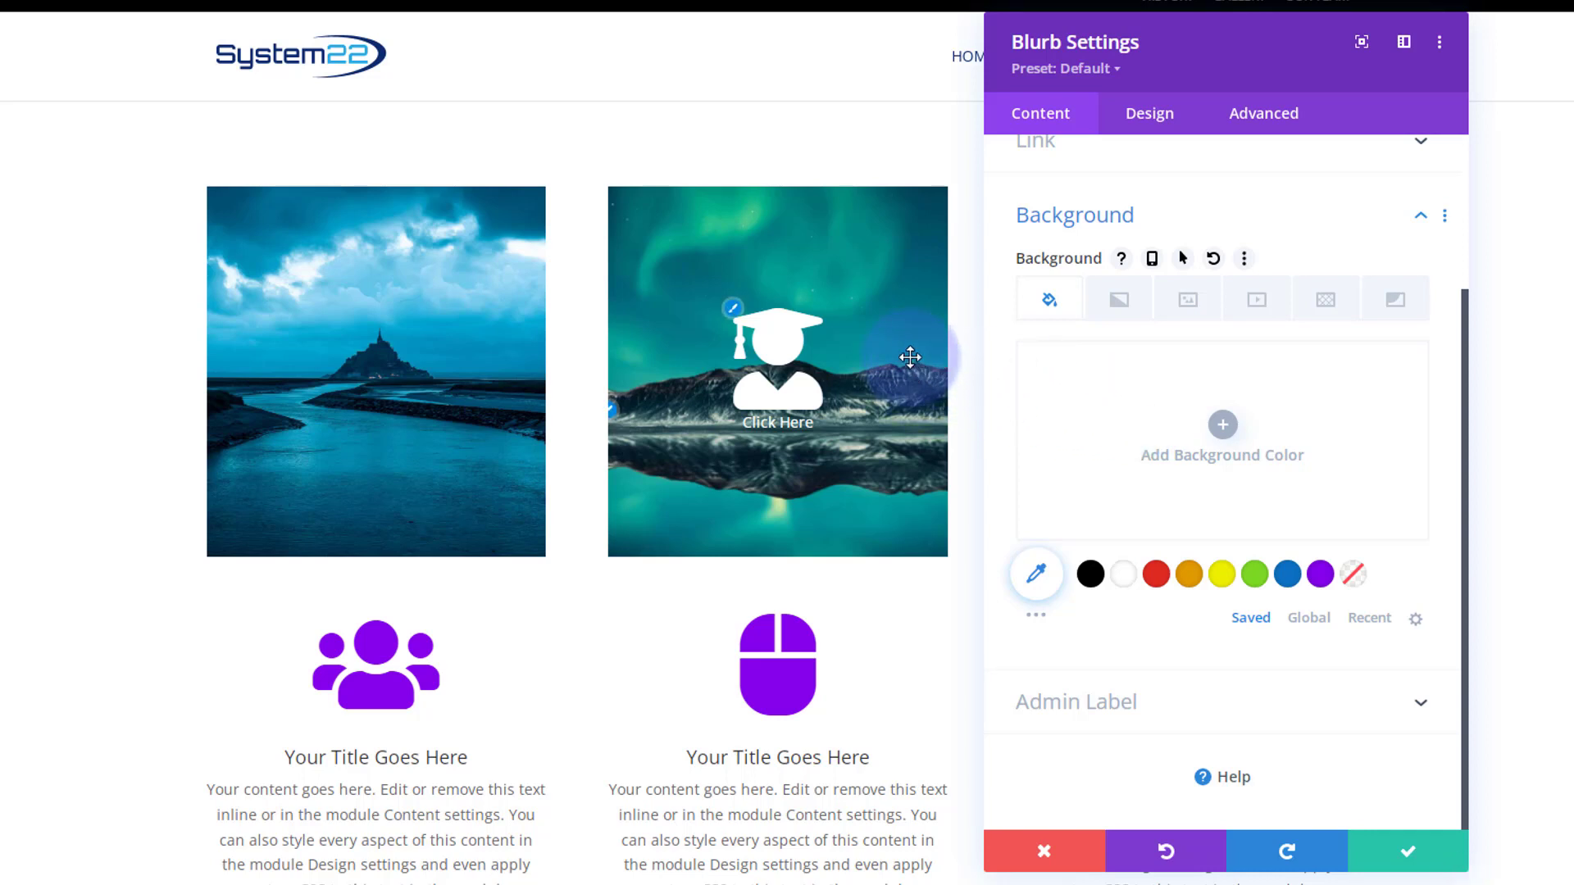
pyautogui.click(1186, 262)
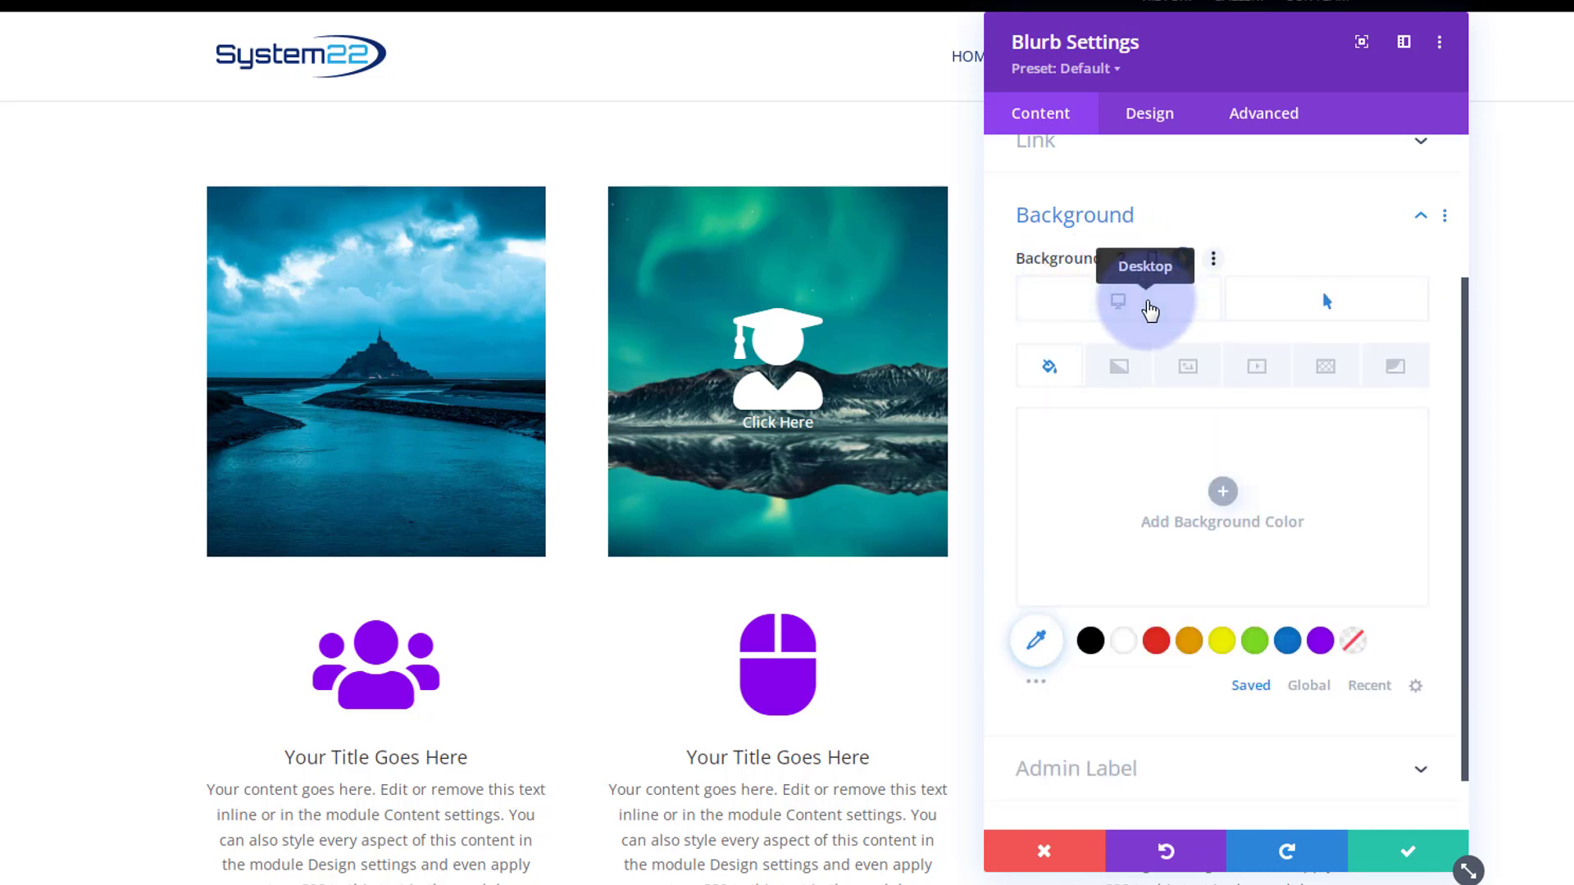
pyautogui.click(1150, 309)
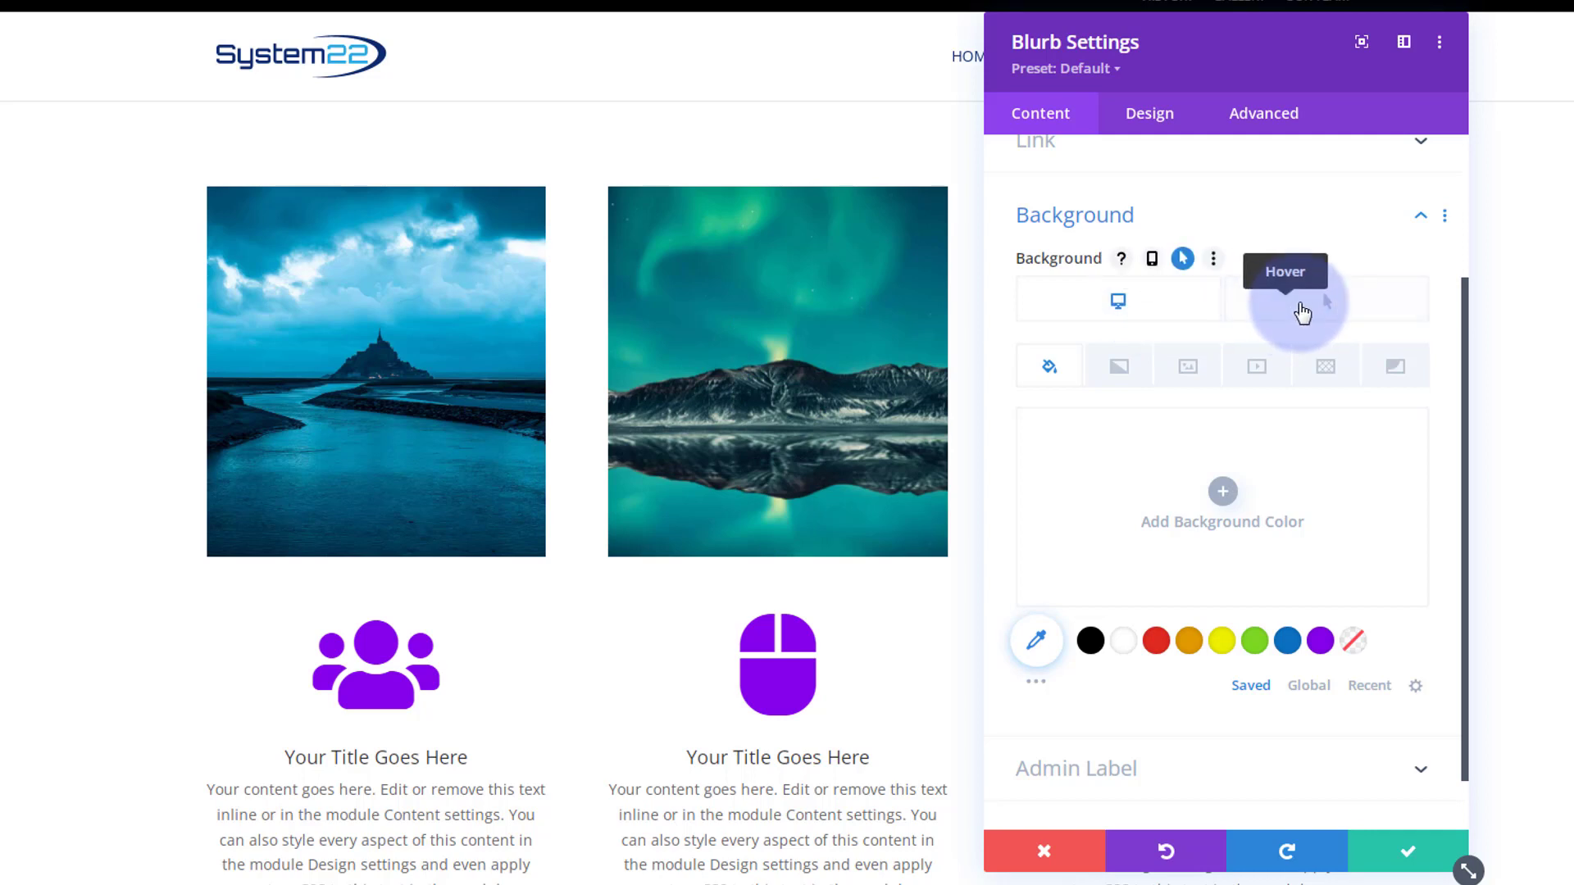
pyautogui.click(1305, 312)
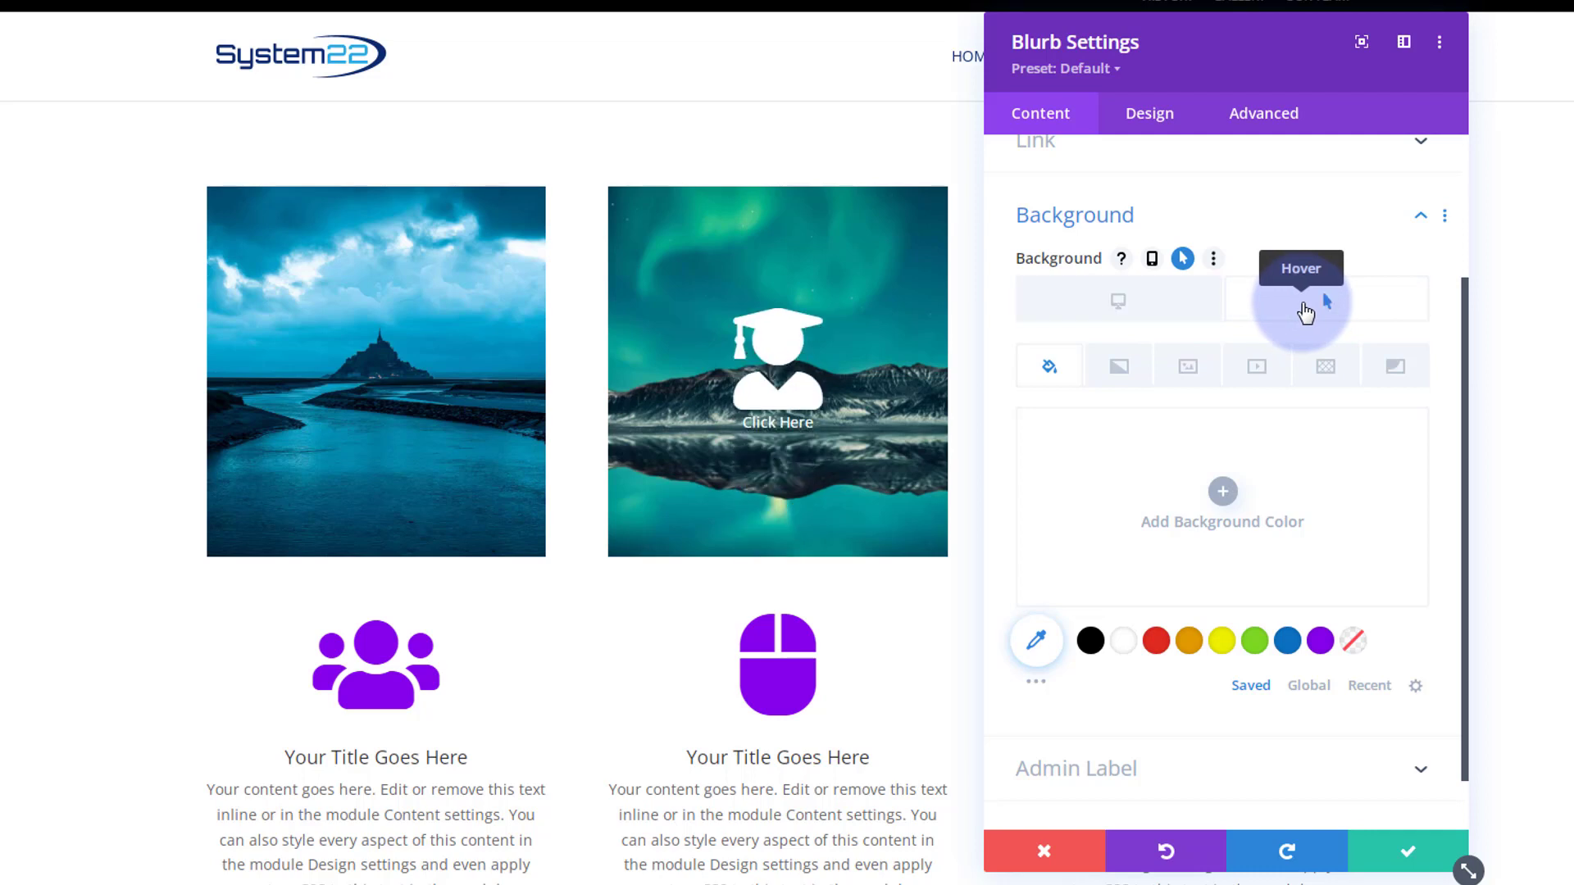
pyautogui.click(1091, 641)
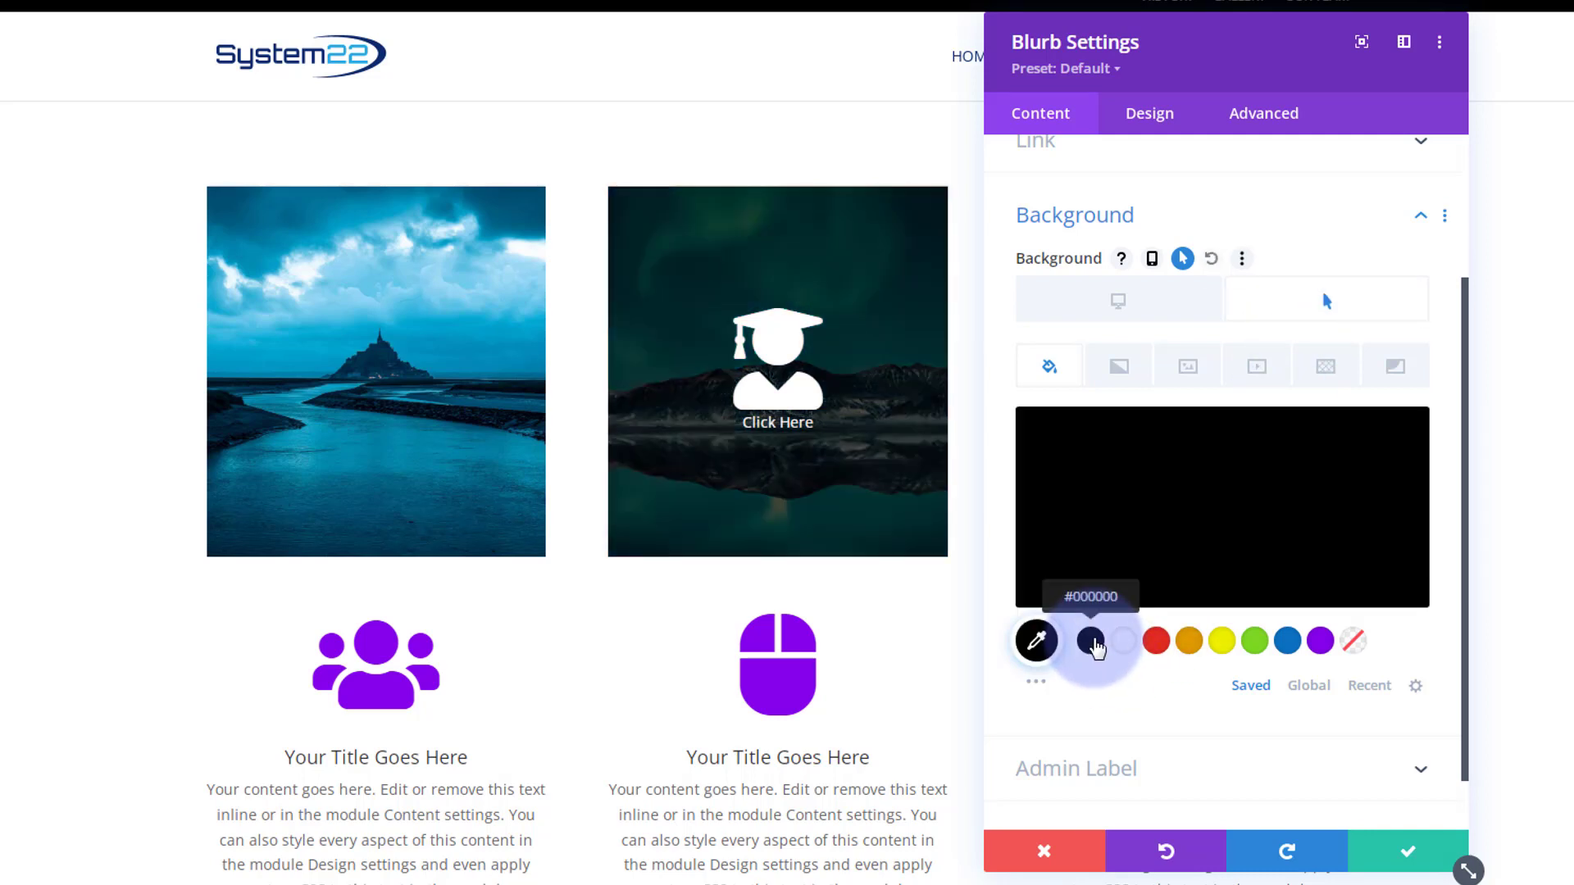
pyautogui.click(1239, 537)
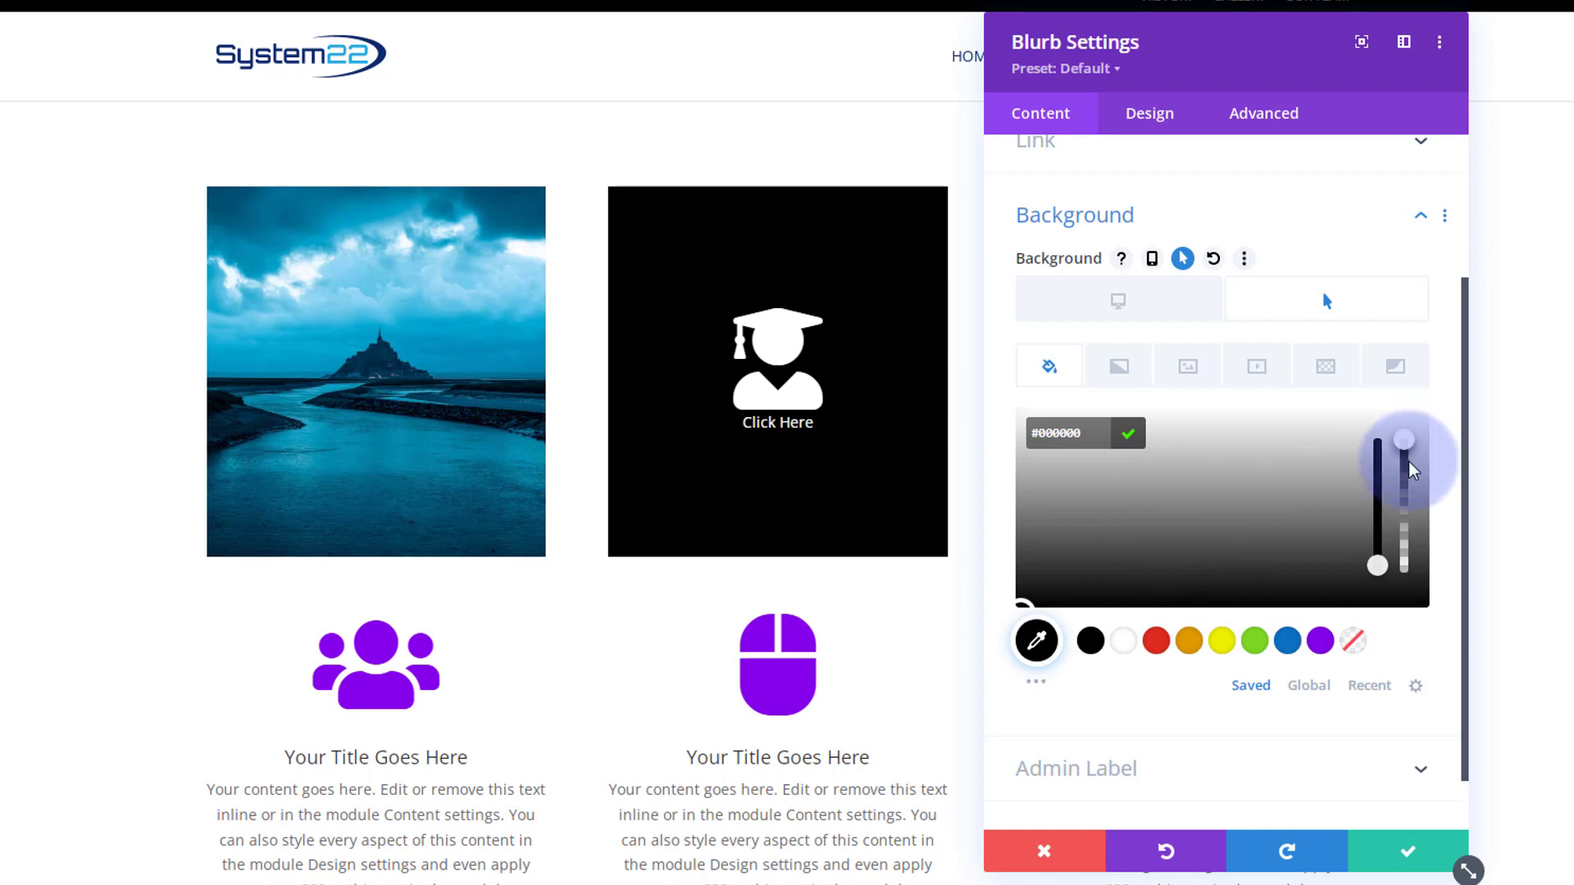
pyautogui.moveTo(1409, 464); pyautogui.dragTo(1413, 551)
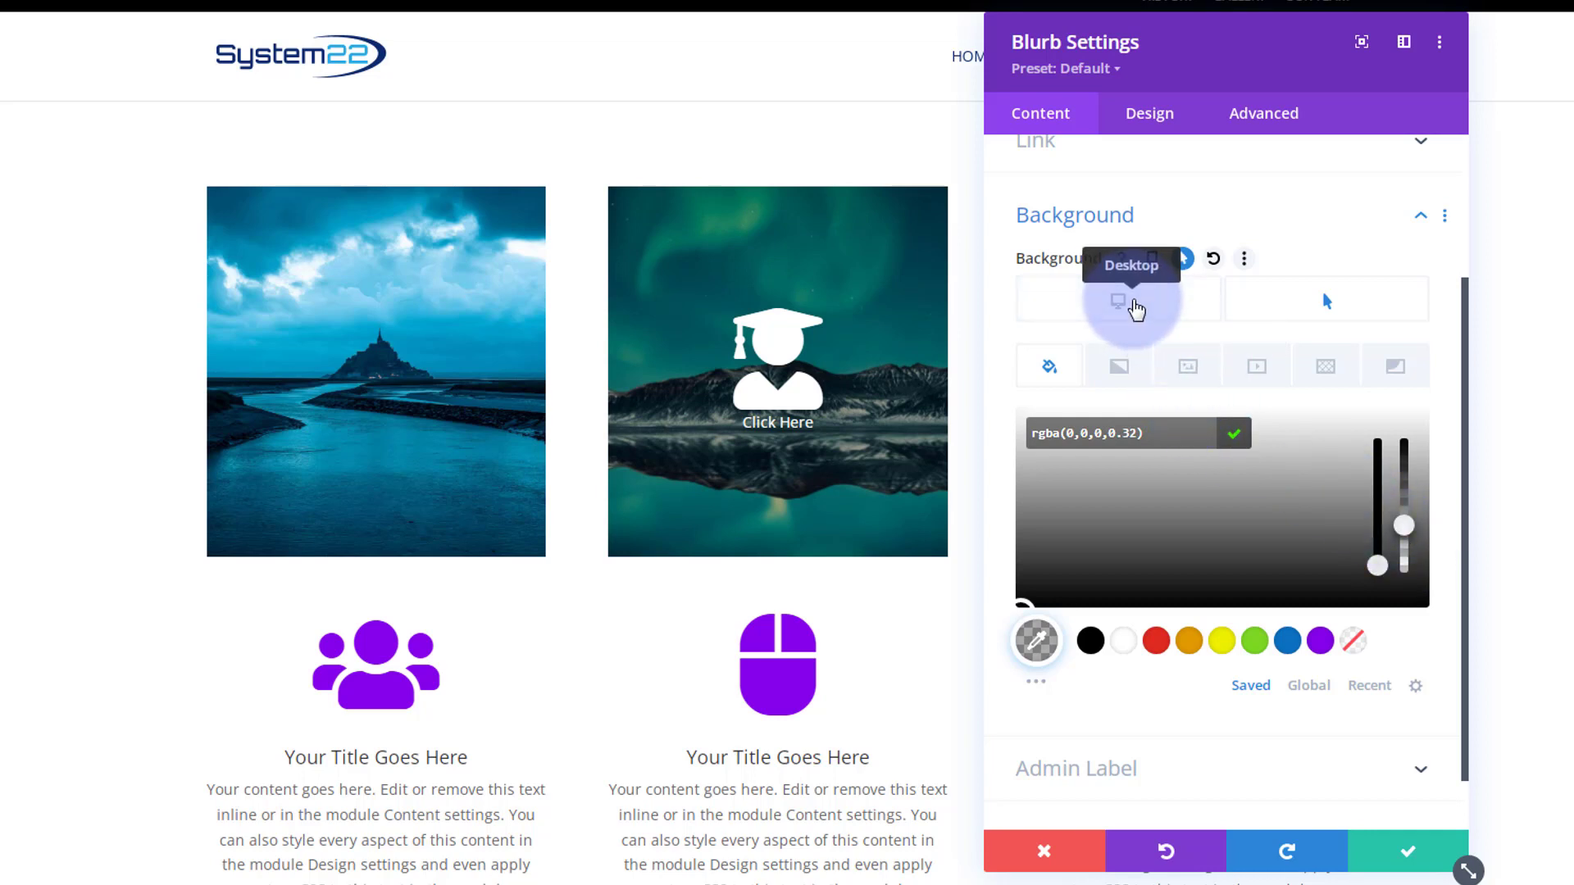
# - Set the Desktop background to Transparent while keeping the dark hover background
pyautogui.click(1135, 309)
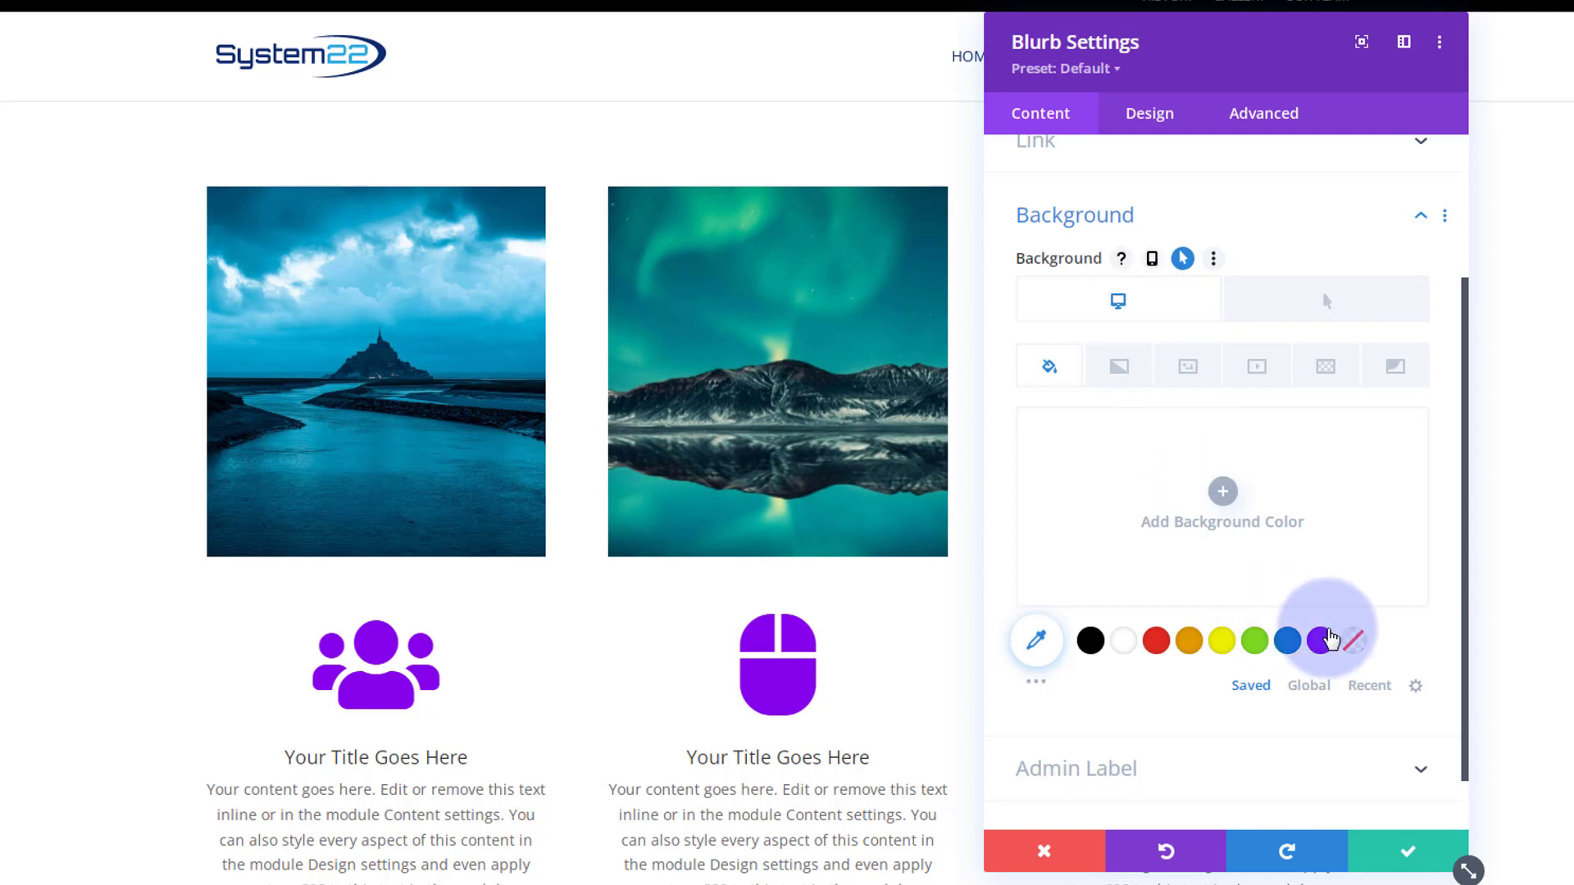
pyautogui.click(1355, 642)
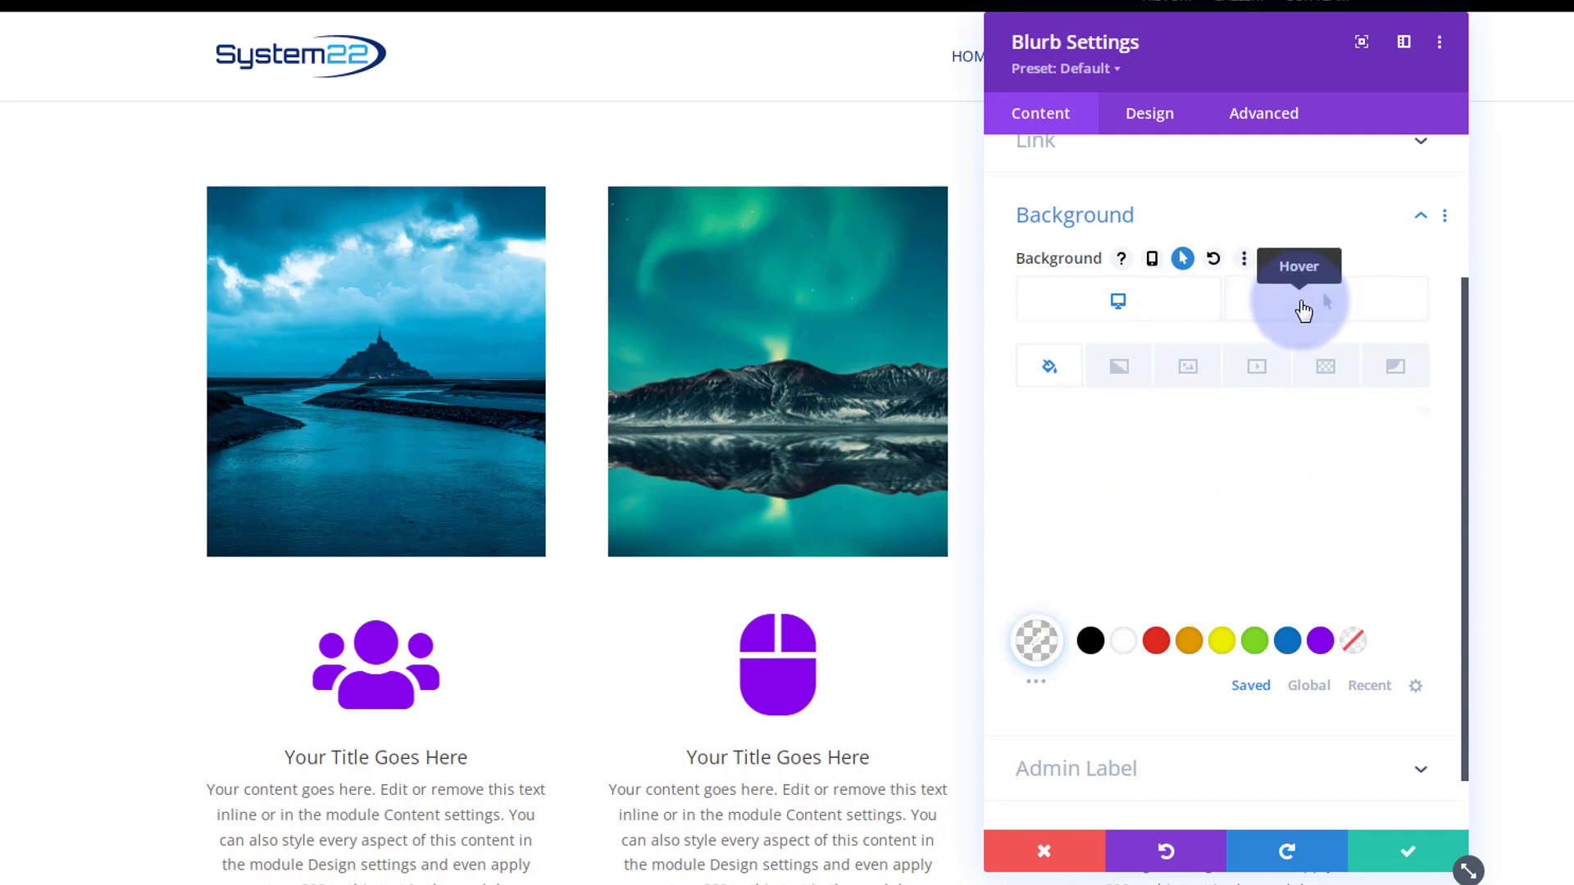
pyautogui.click(1303, 310)
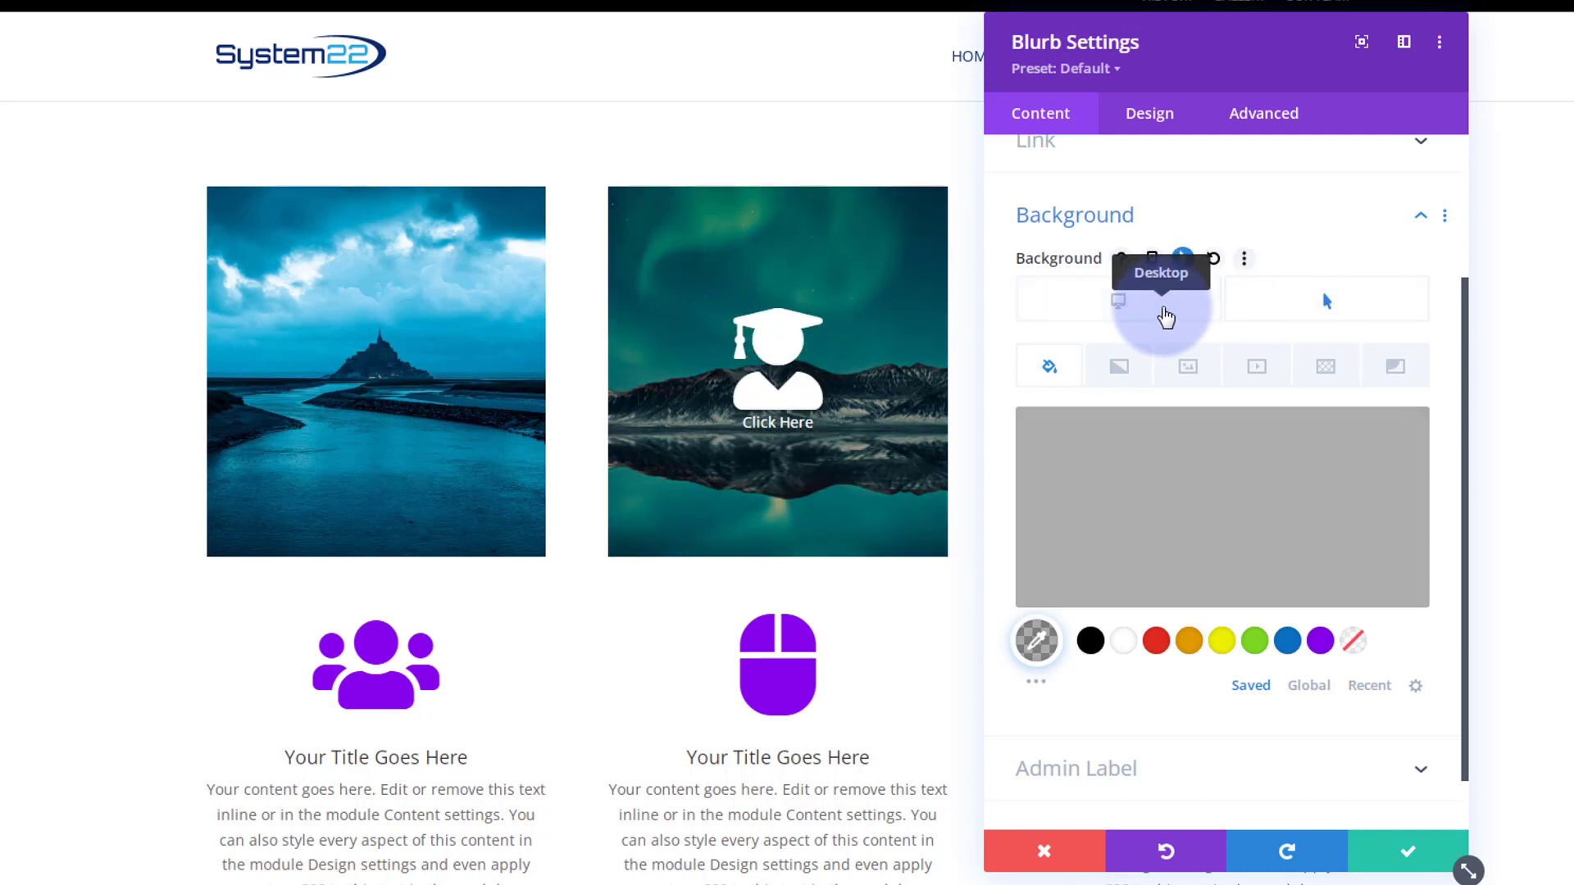
pyautogui.click(1166, 317)
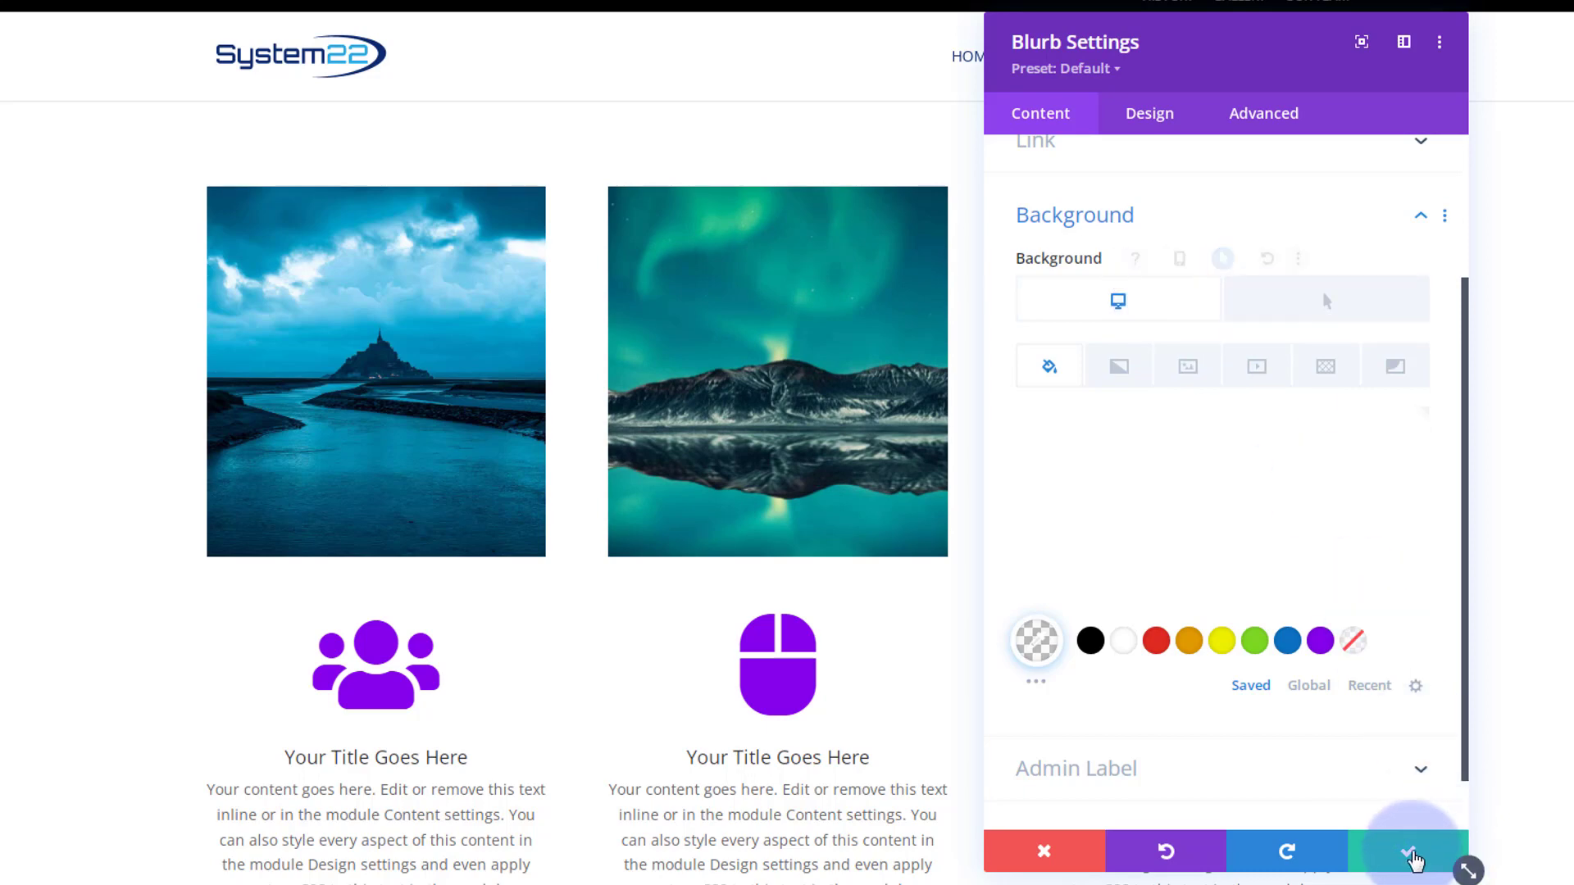
# - Confirm the blurb settings, save the page, and exit the Visual Builder
pyautogui.click(1406, 853)
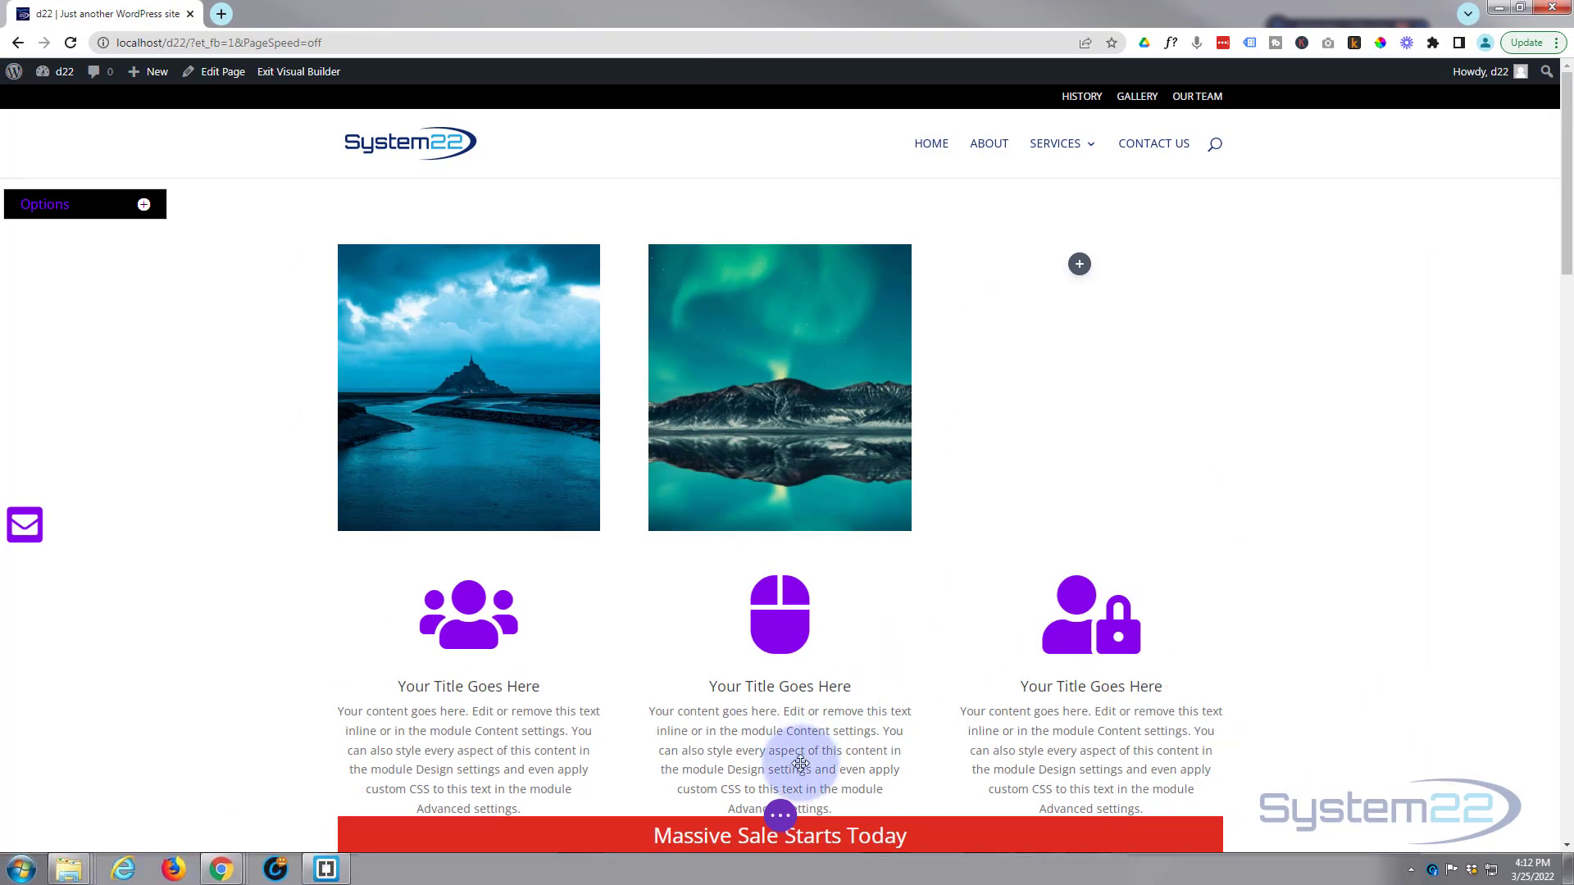
pyautogui.click(780, 816)
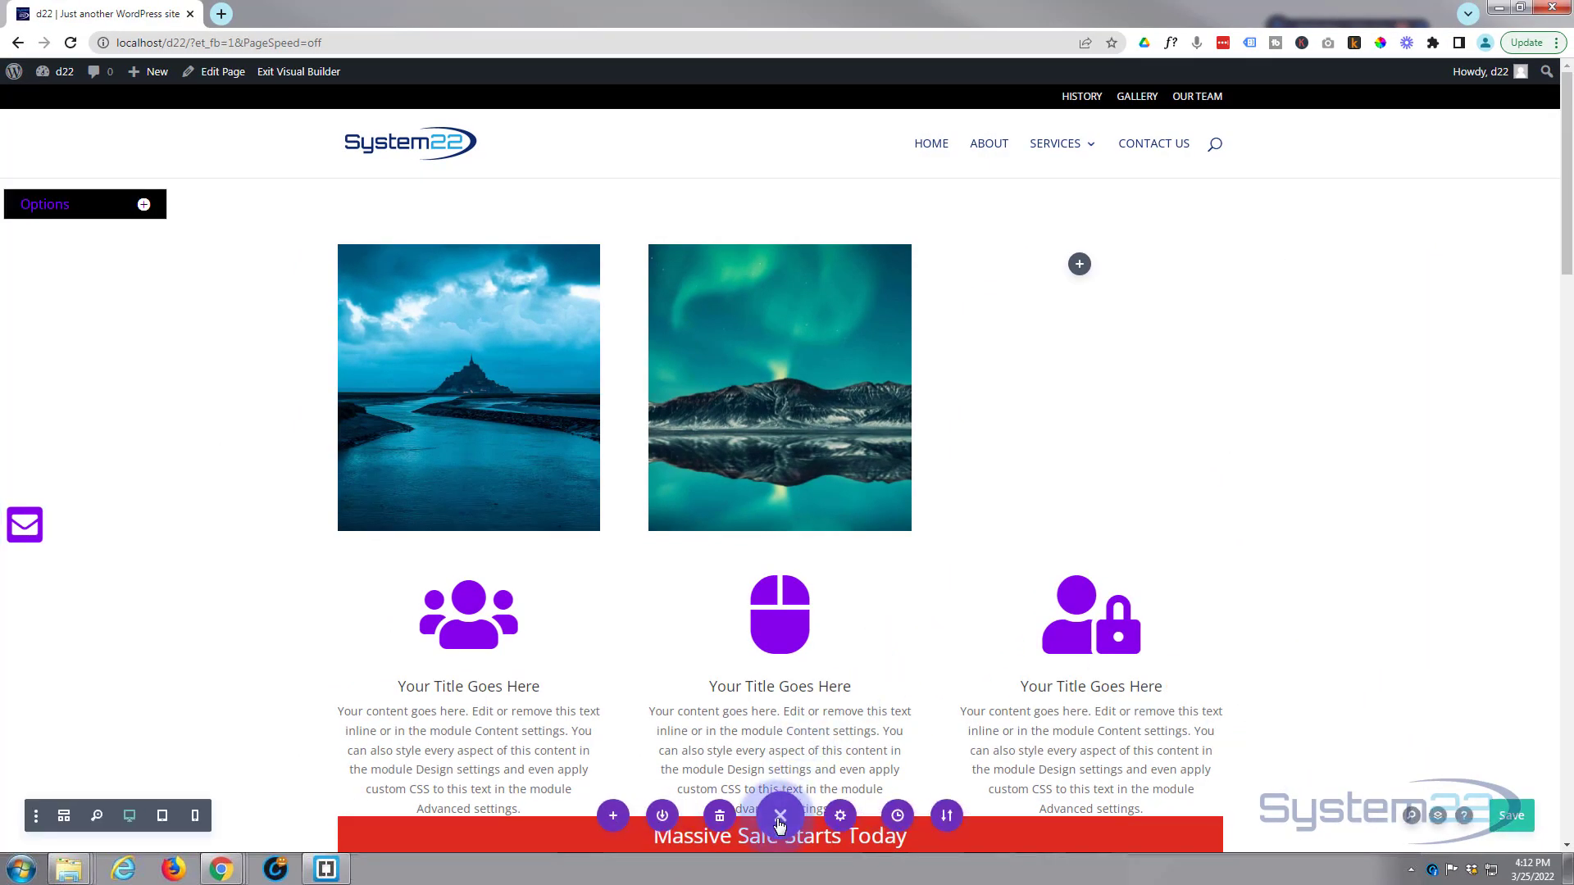
pyautogui.click(1511, 817)
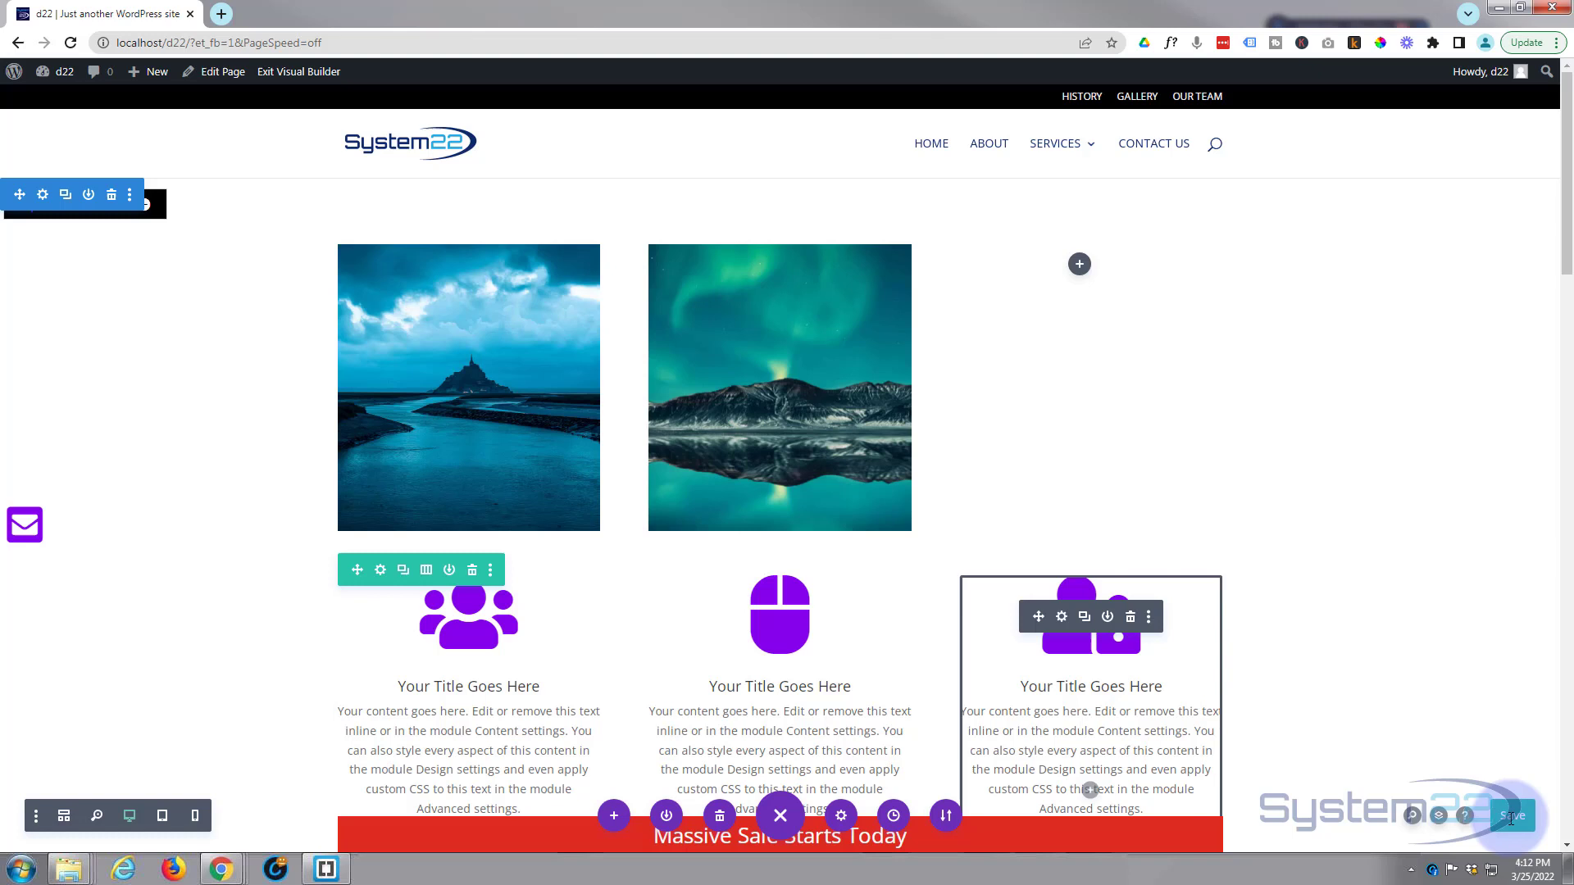
pyautogui.click(291, 72)
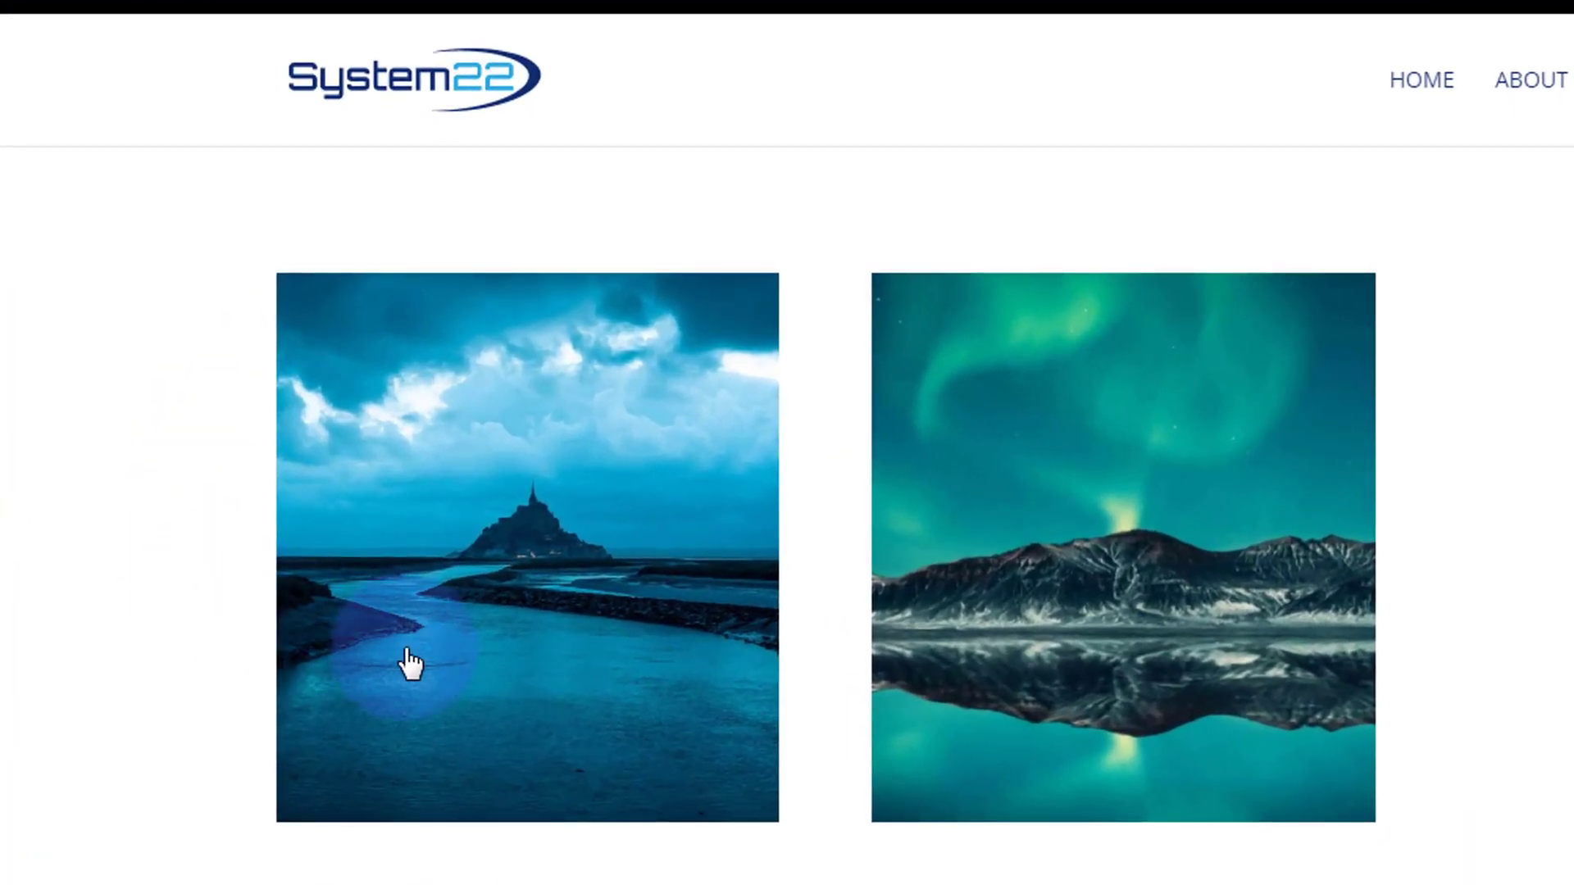
pyautogui.moveTo(408, 485)
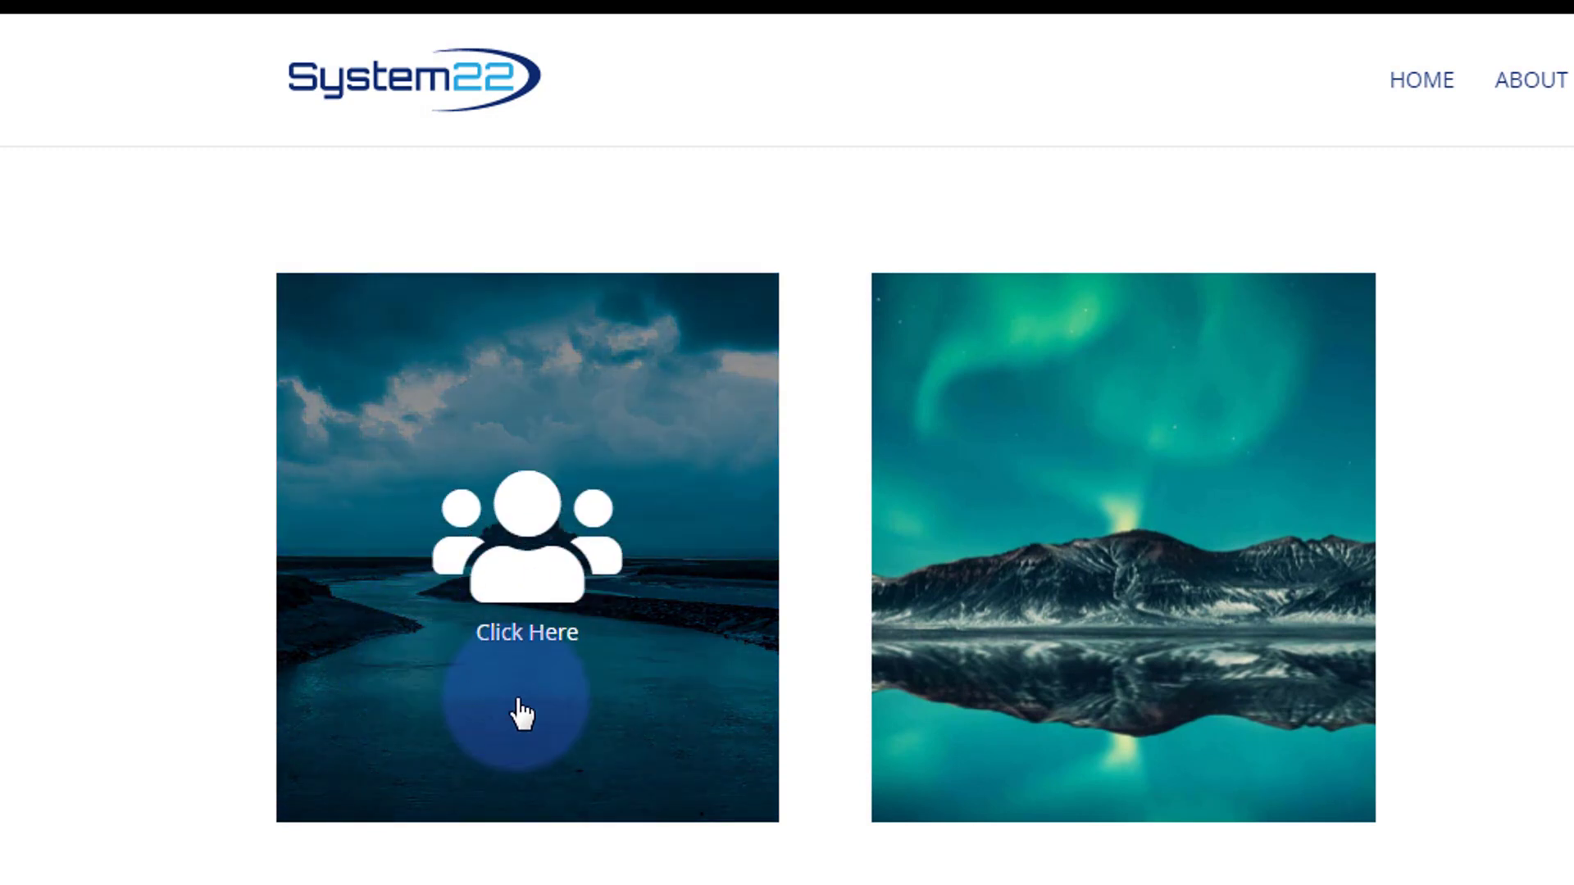
pyautogui.moveTo(973, 667)
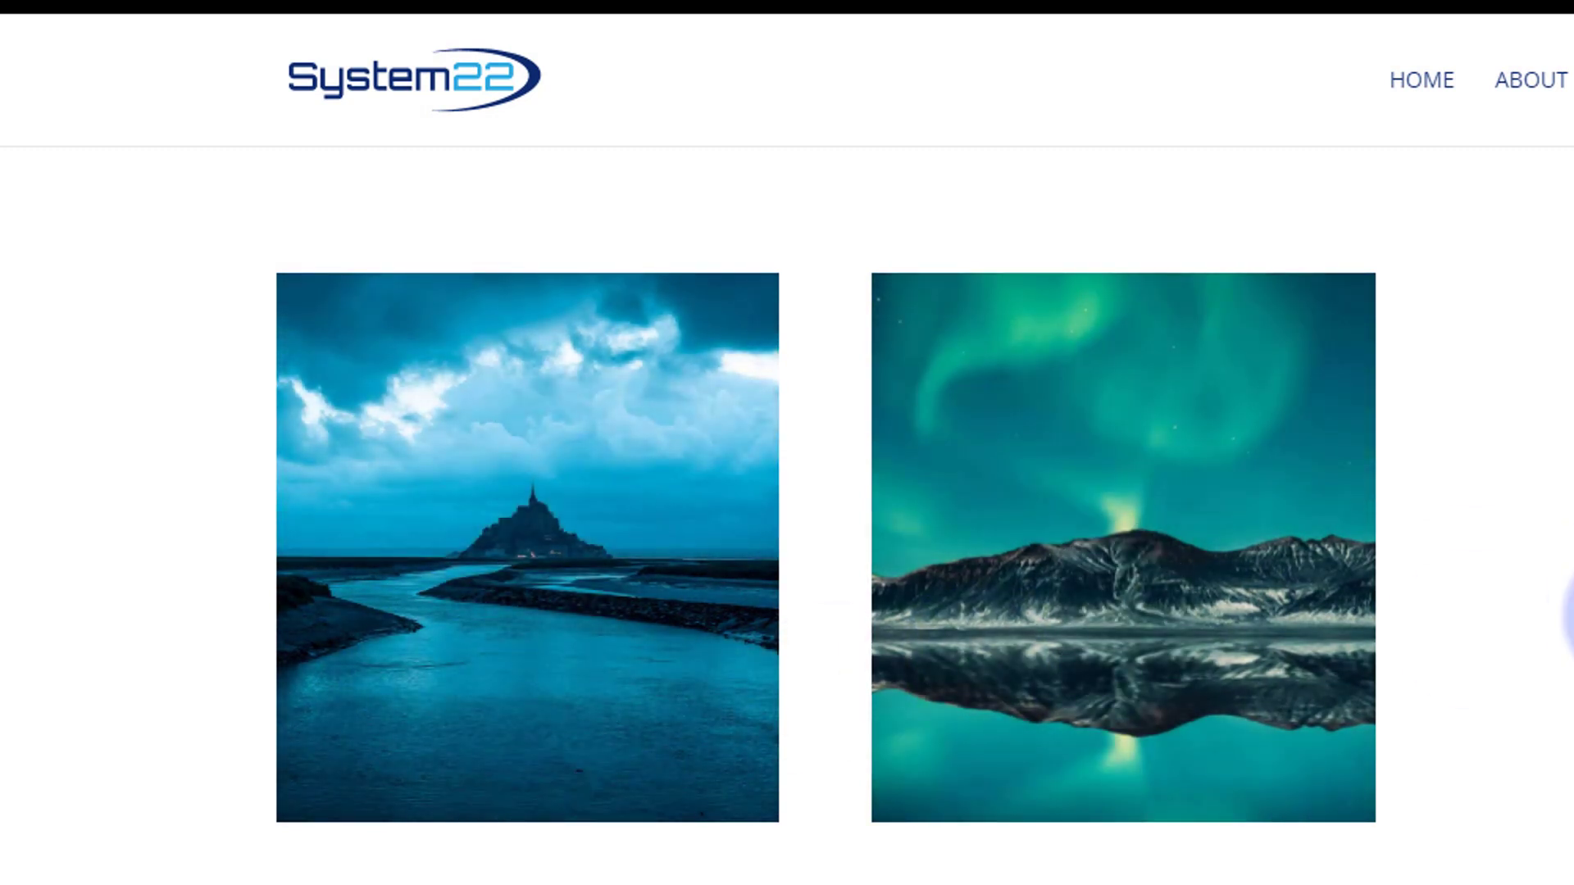
pyautogui.moveTo(1276, 611)
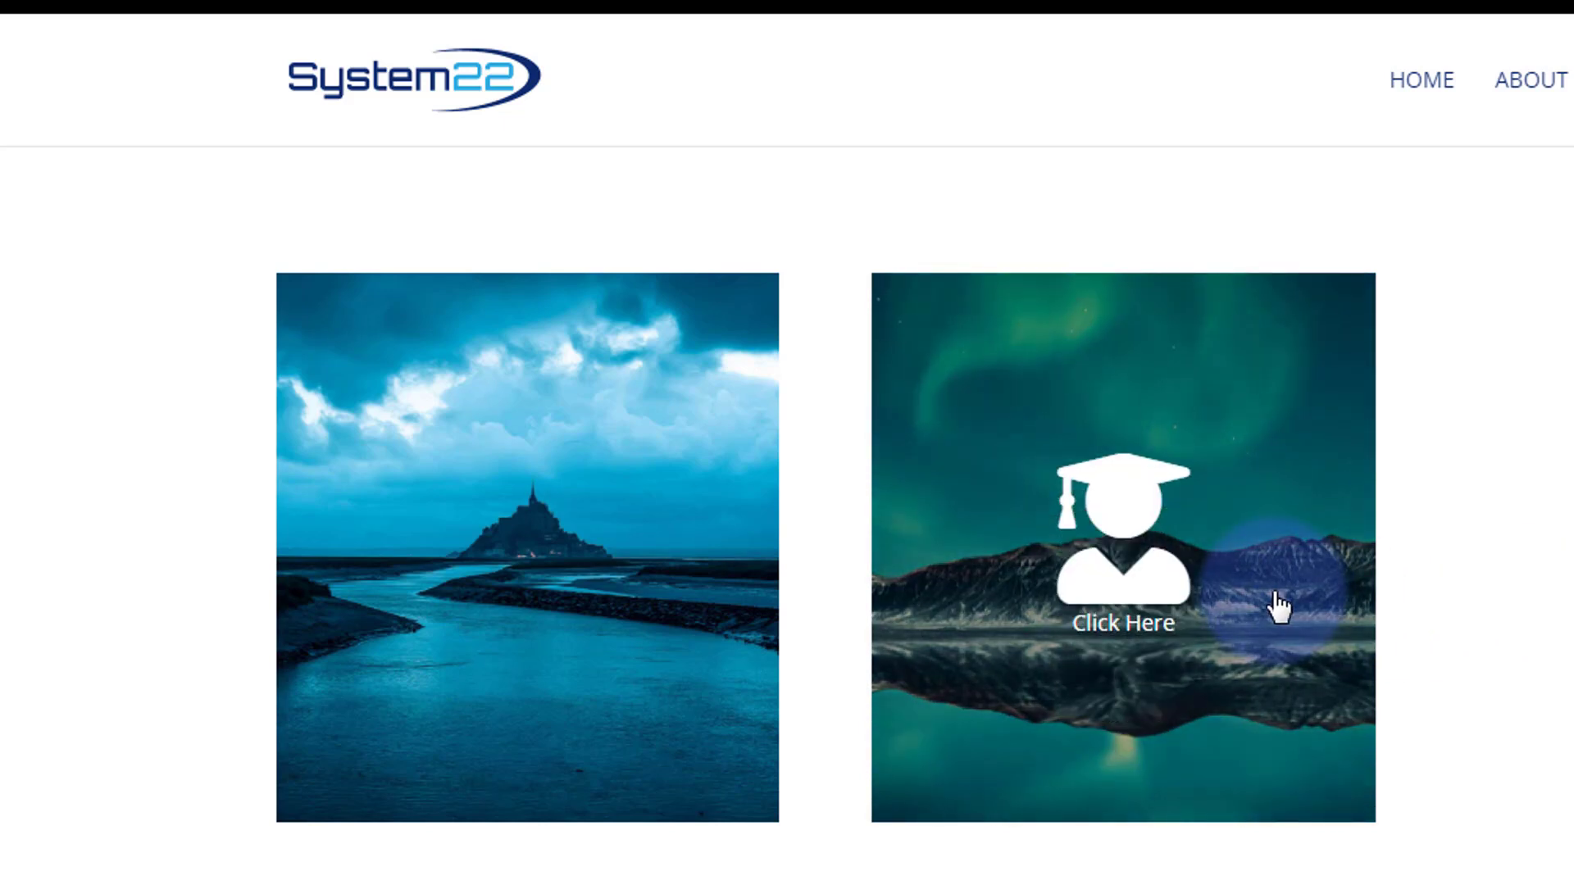